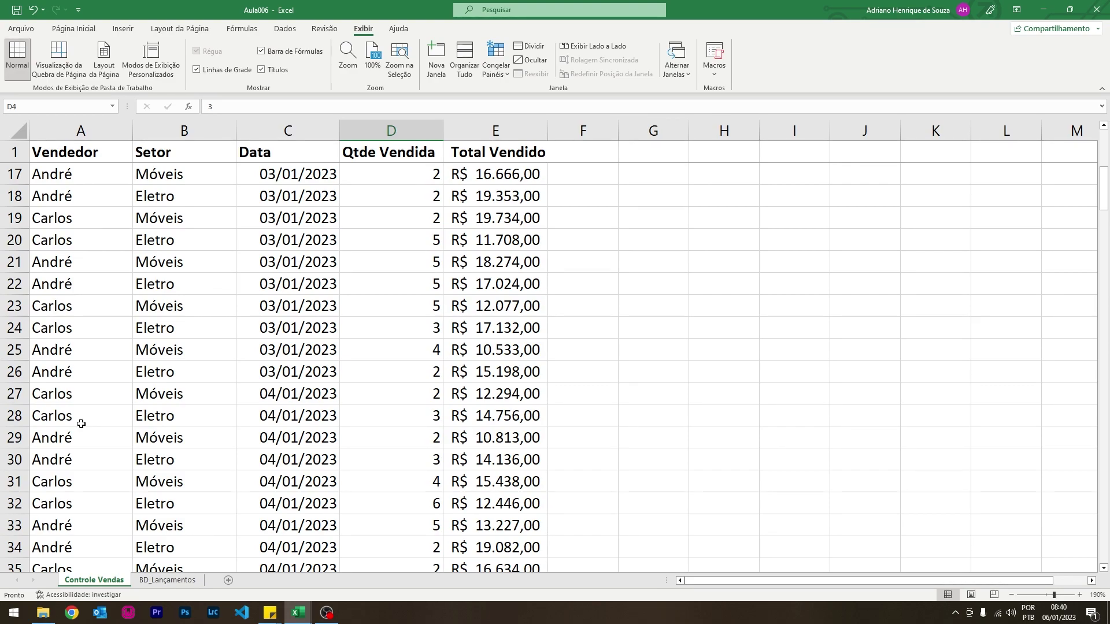
- Look over the BD_Lançamentos and Controle Vendas sheets, ending on cell A2
click(167, 580)
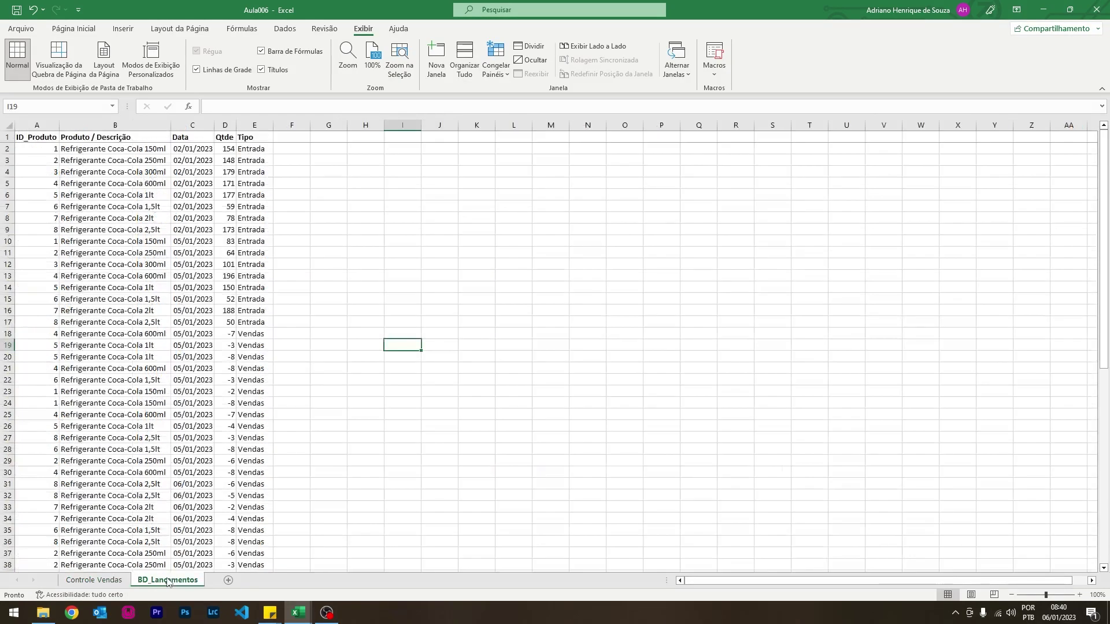
click(93, 580)
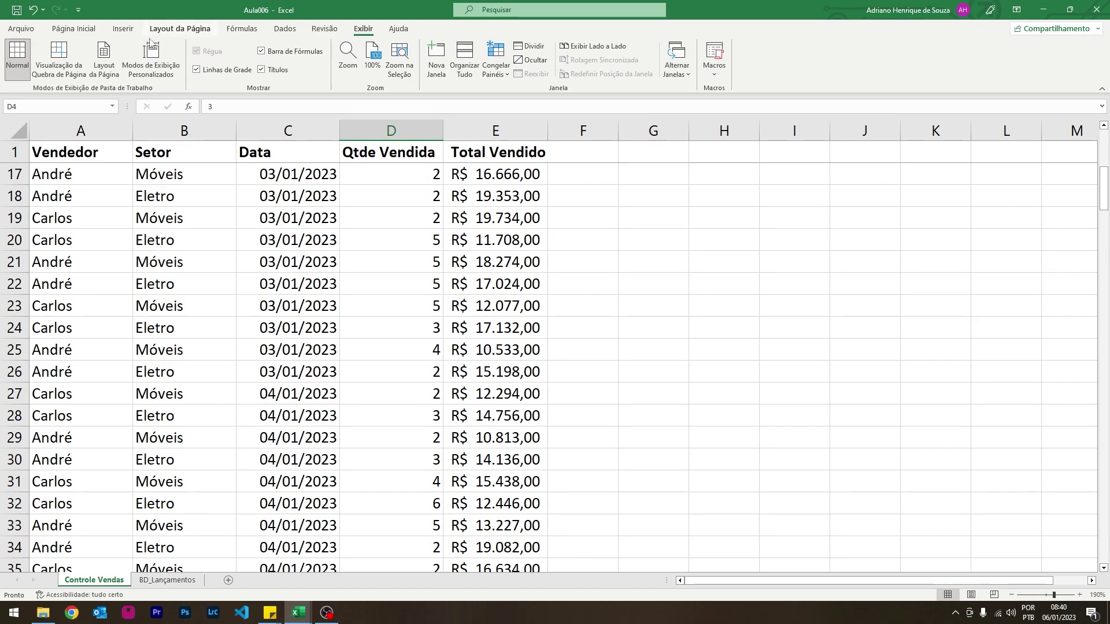
scroll(178, 443, down, 2)
scroll(261, 255, down, 11)
scroll(261, 258, down, 9)
scroll(243, 245, up, 1)
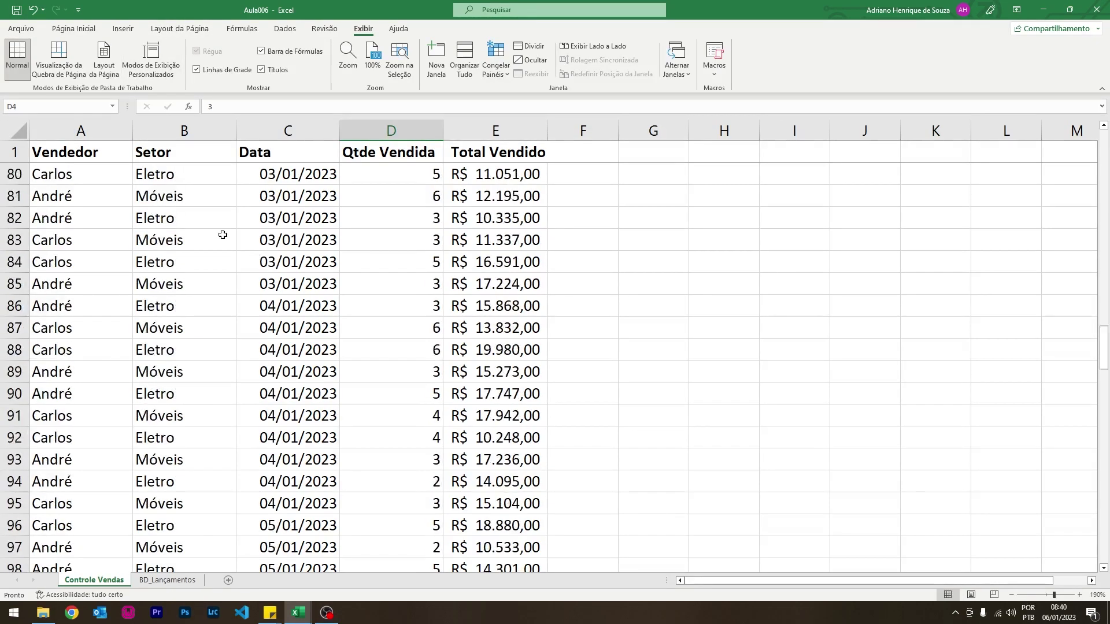
scroll(223, 236, up, 8)
scroll(223, 235, up, 9)
scroll(221, 234, up, 9)
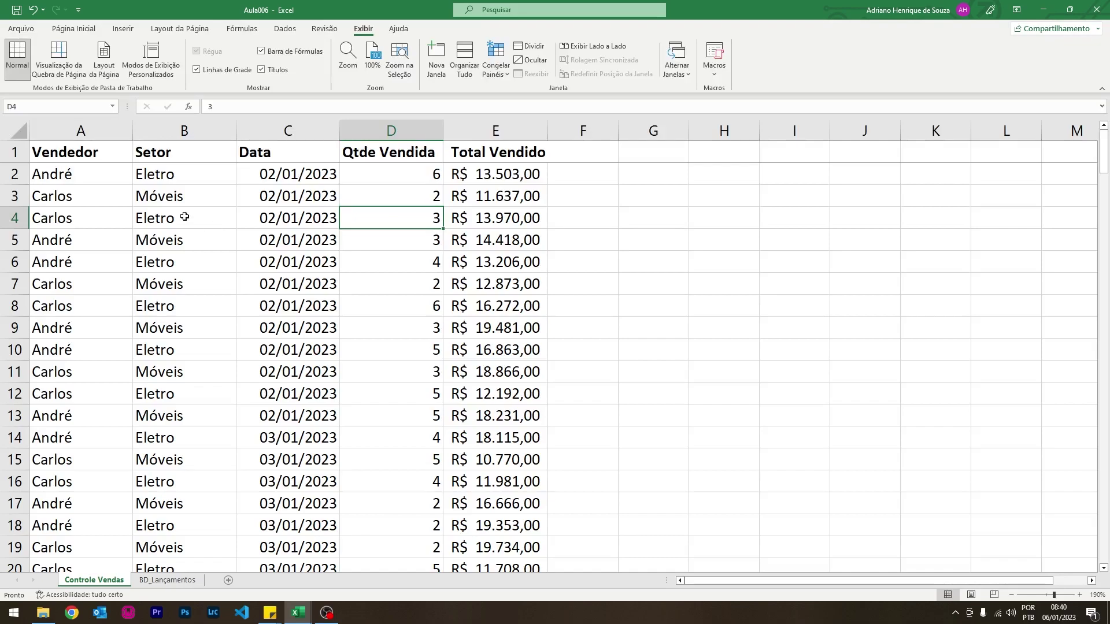
click(77, 171)
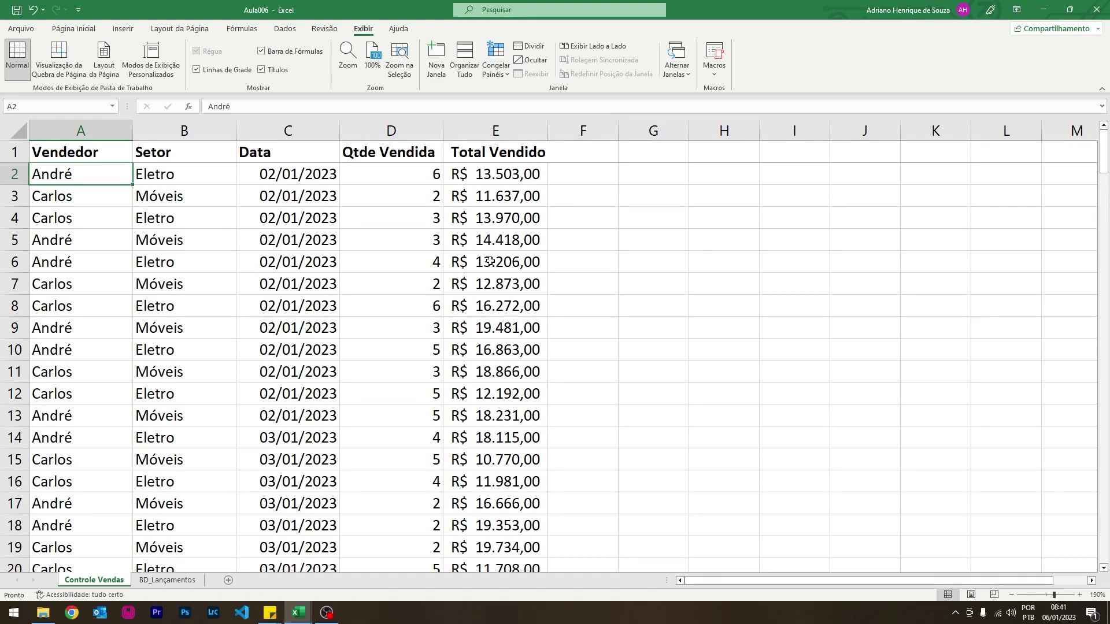
- Add a sheet named 'Tabela Dinamica - Controle Vend' and return to Controle Vendas
click(228, 579)
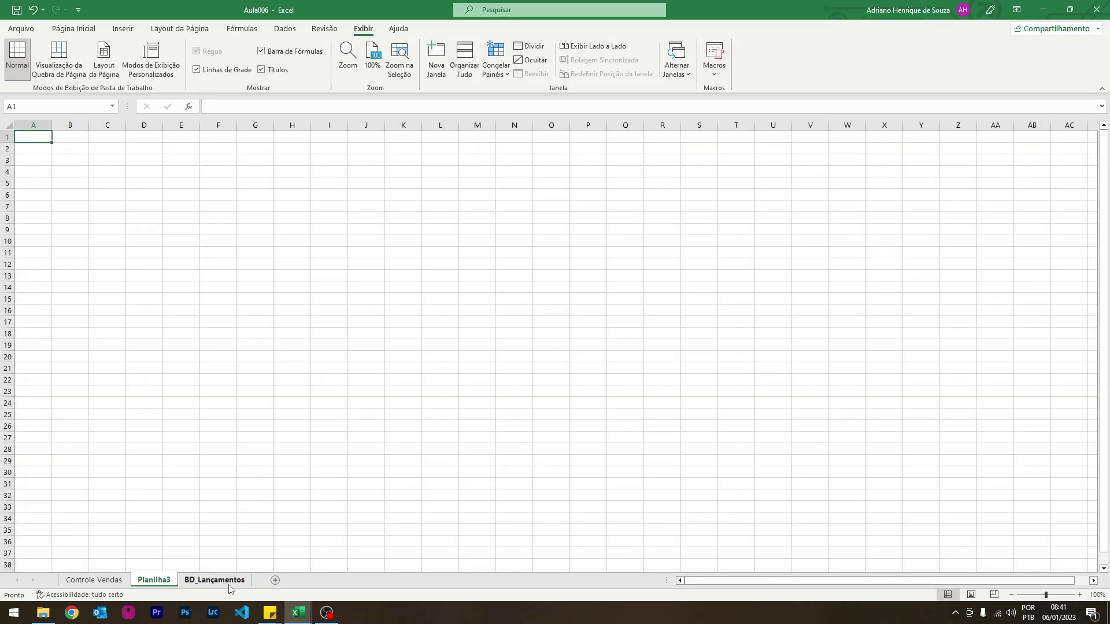
double_click(155, 580)
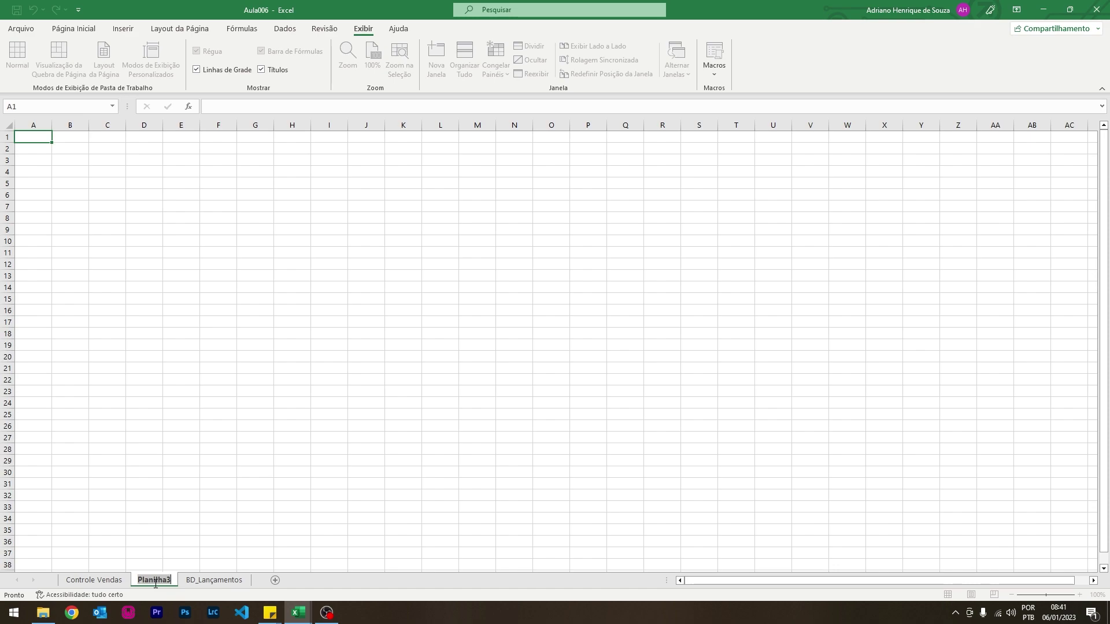
text(Tabela D)
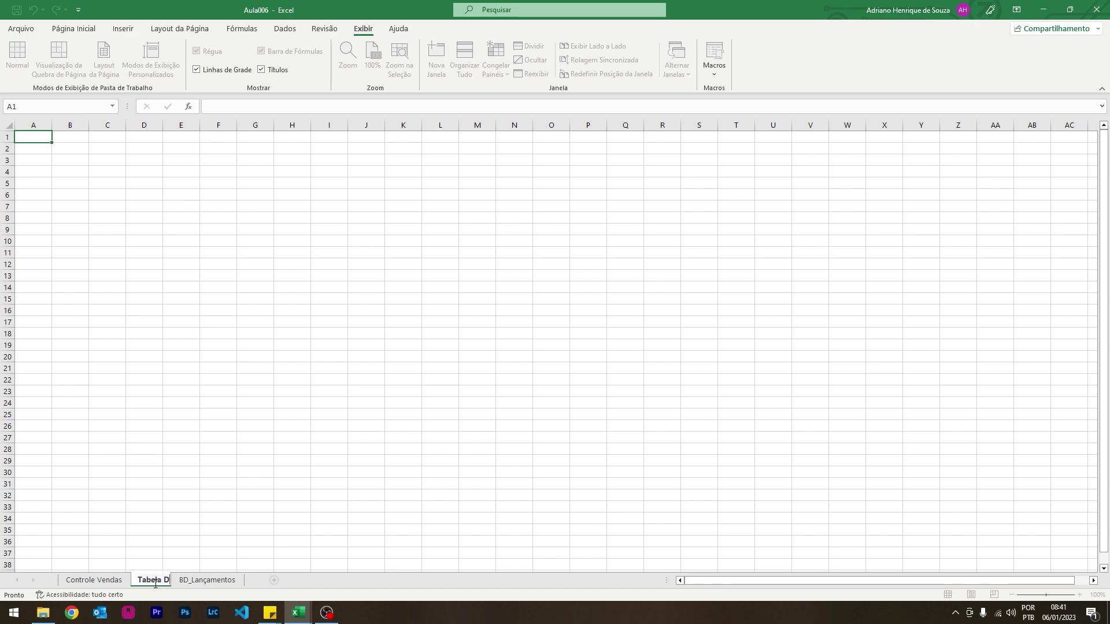
text(inamica)
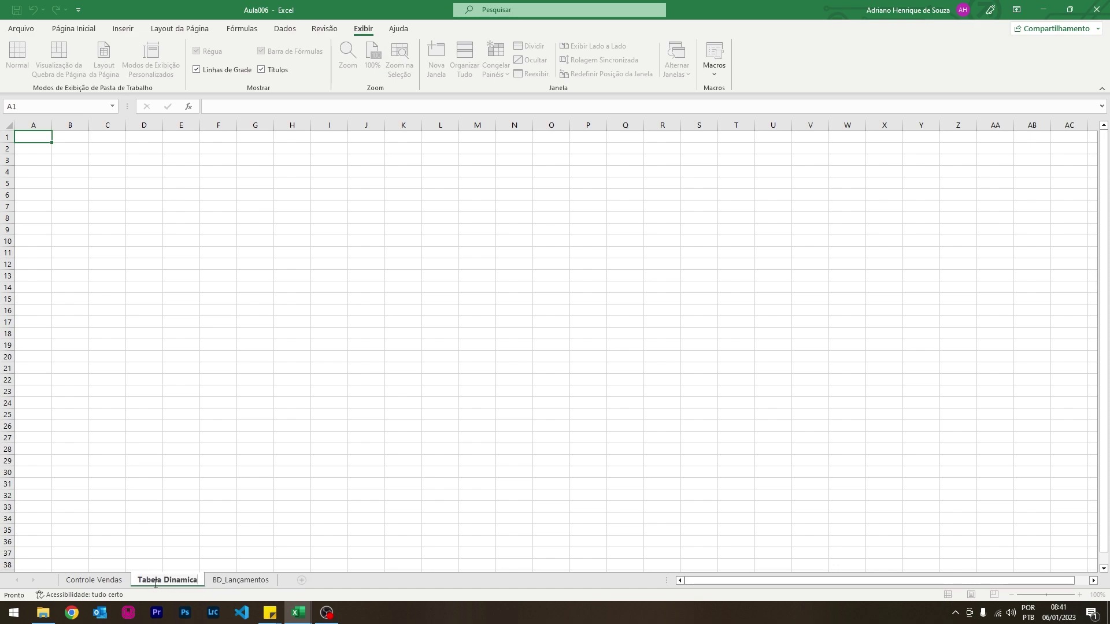
text( - Contro)
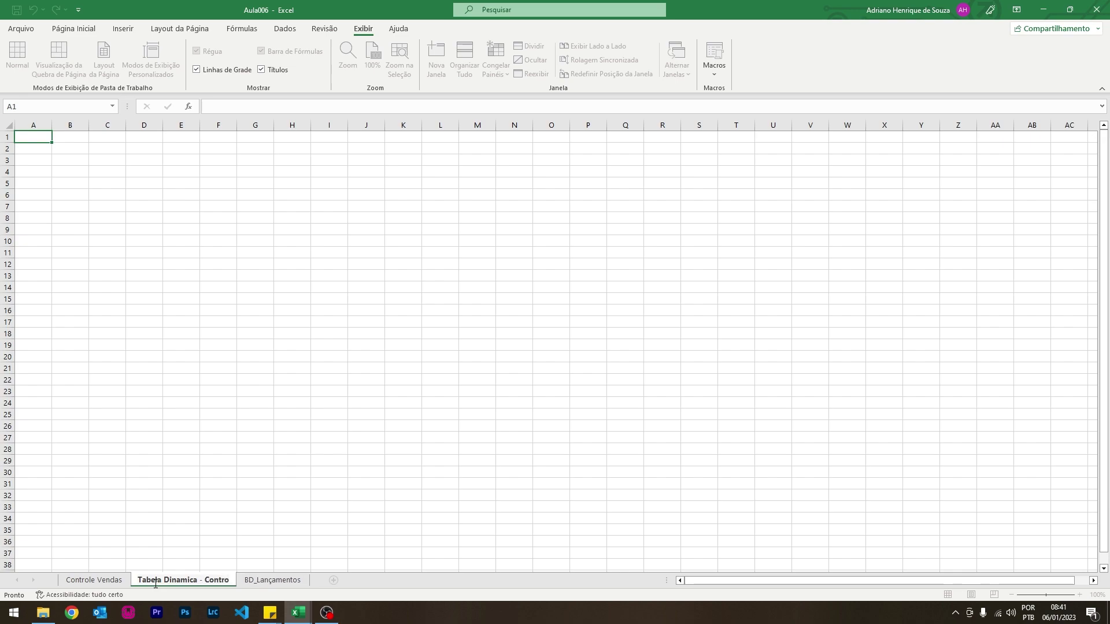
text(le Vend)
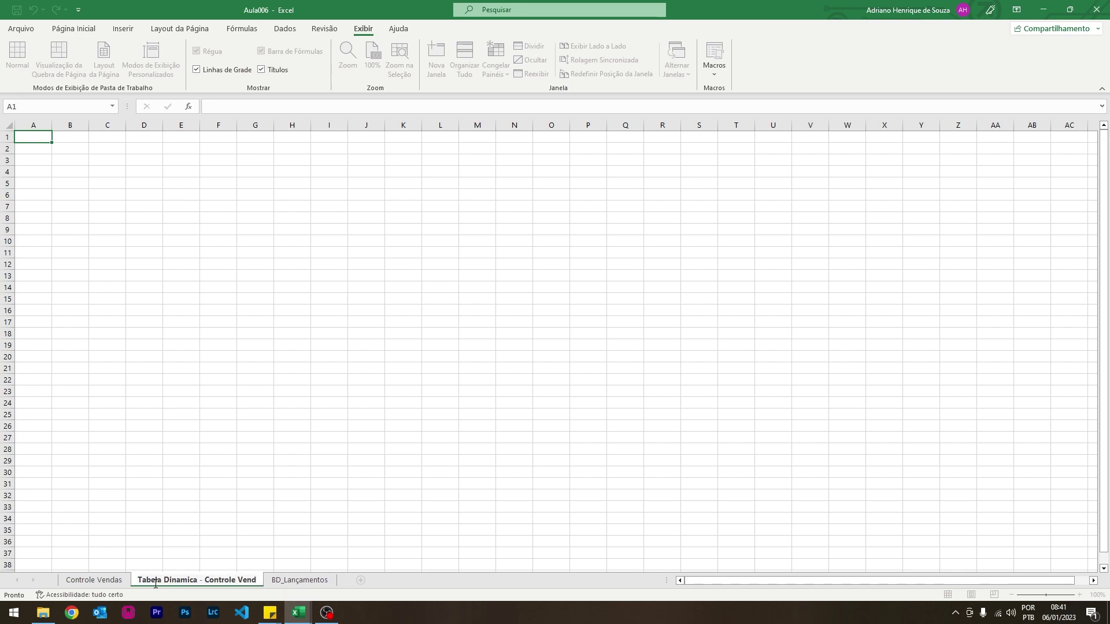
key(Return)
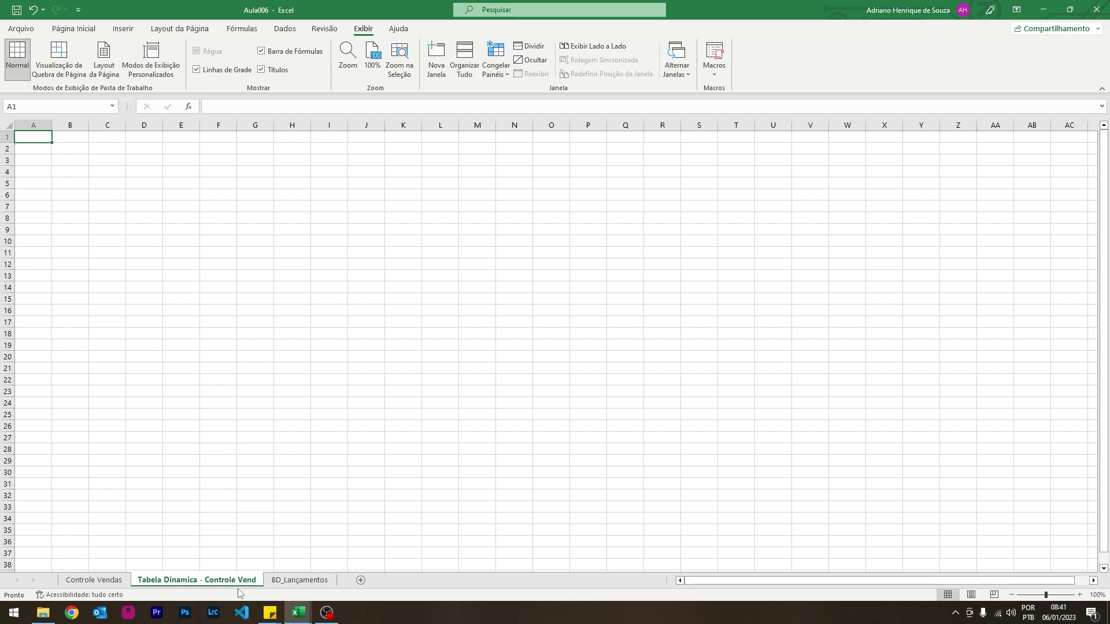
double_click(179, 581)
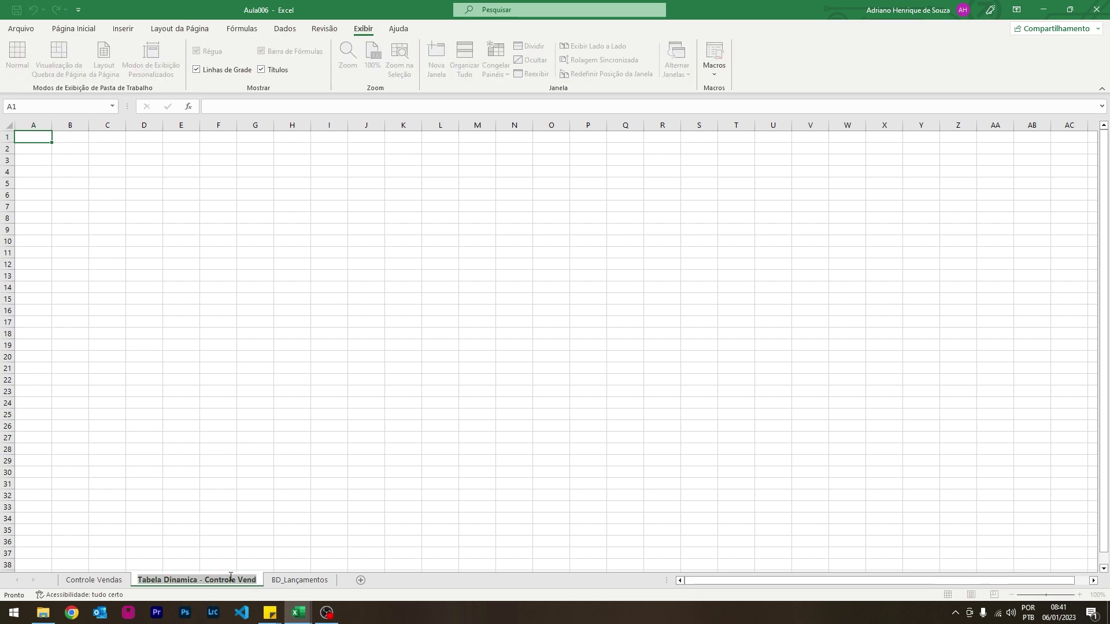
key(Return)
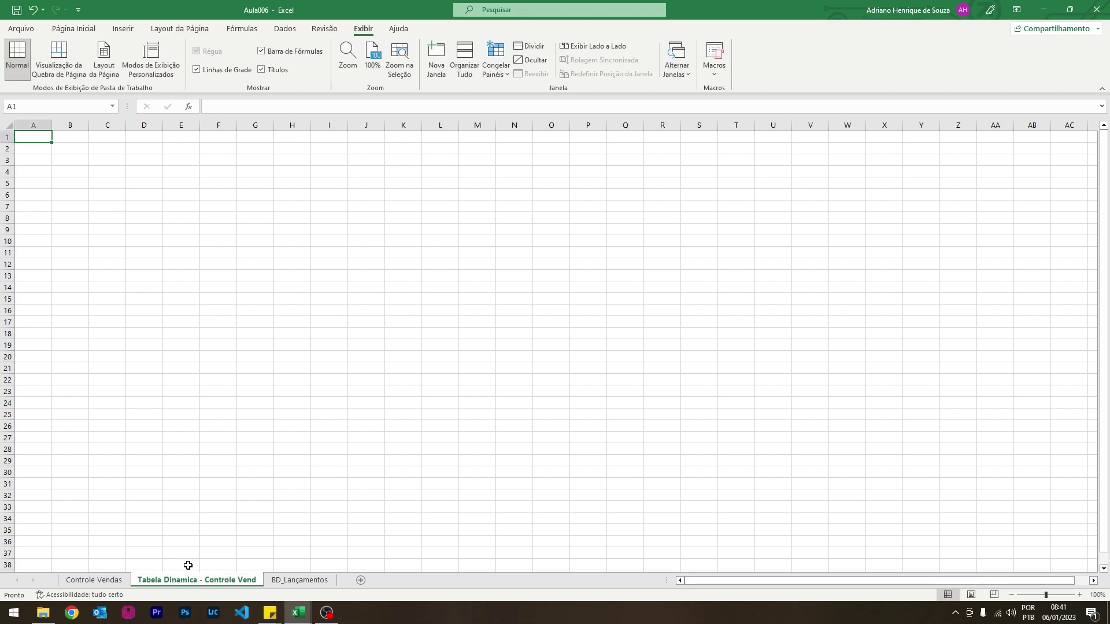
click(94, 579)
click(236, 238)
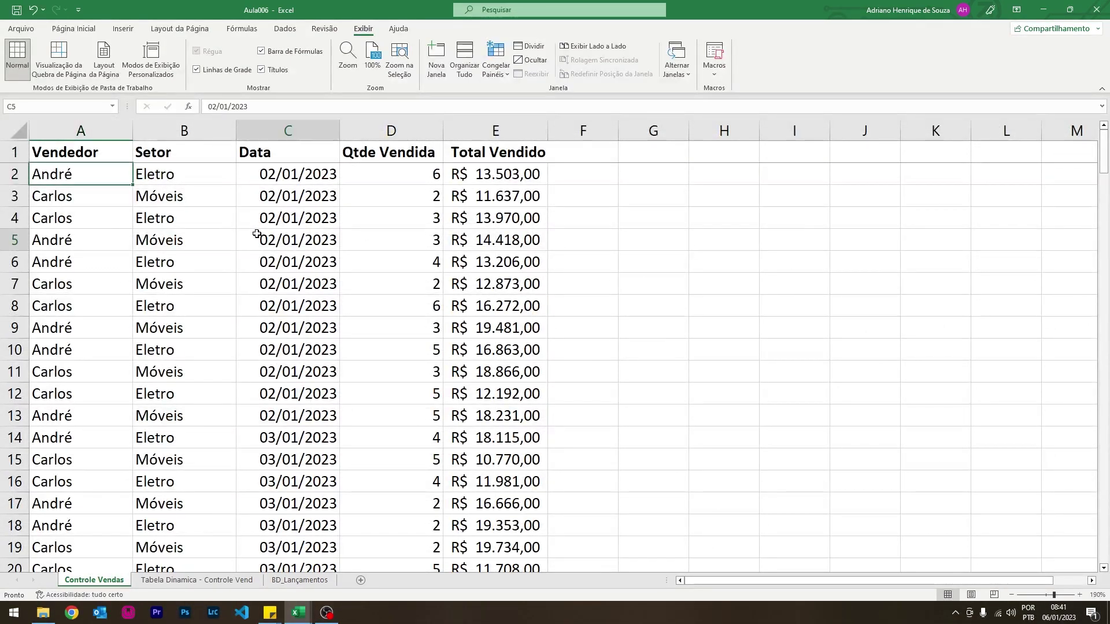
click(448, 283)
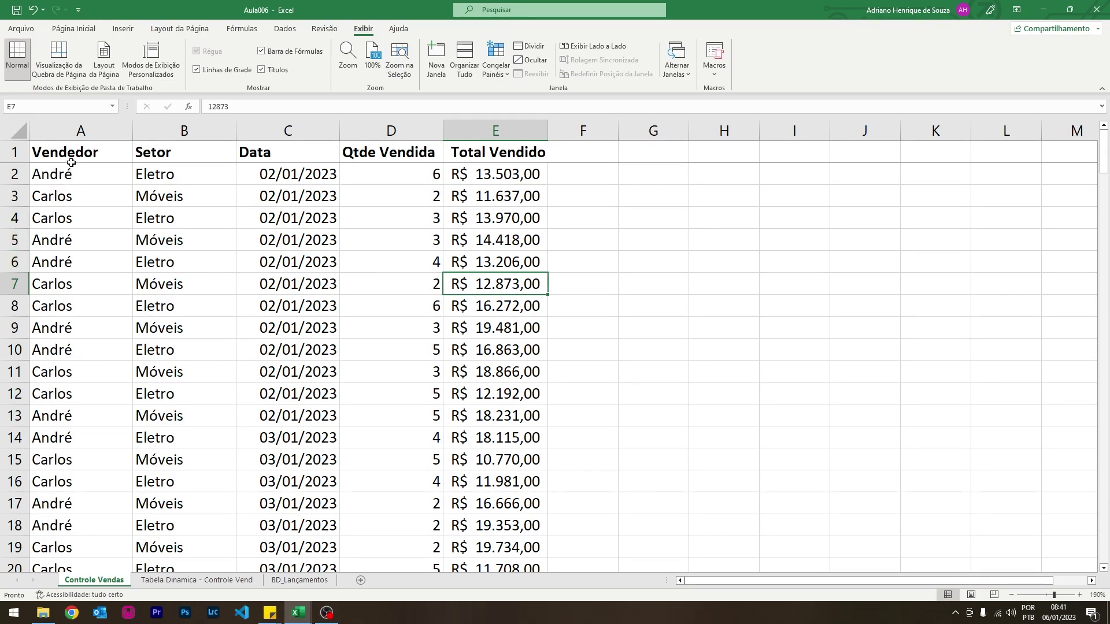
drag(69, 155, 466, 154)
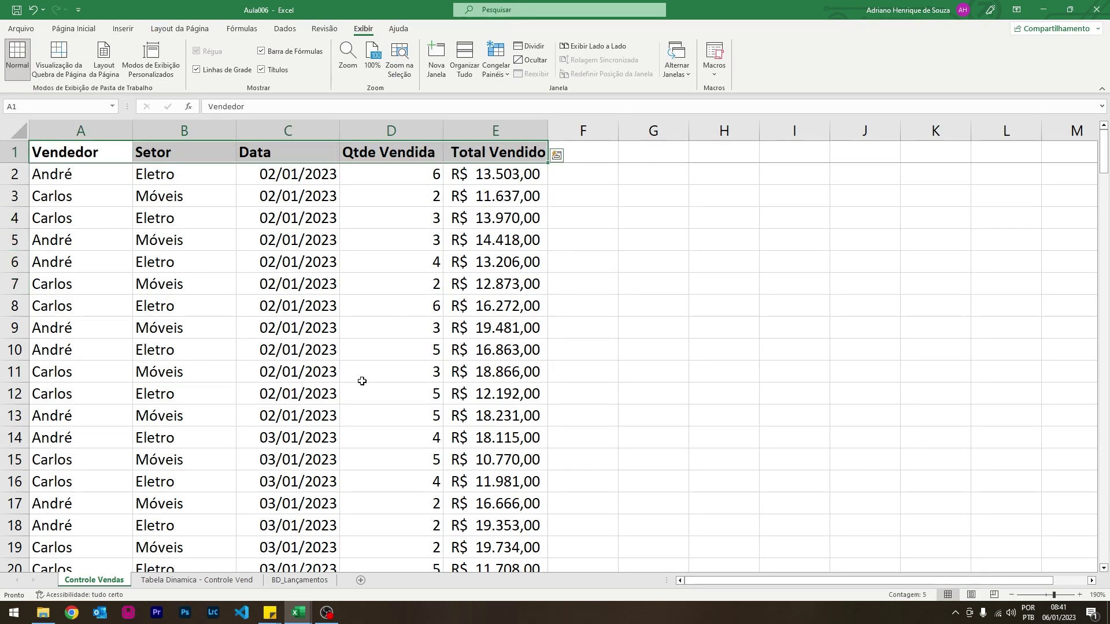
scroll(55, 366, down, 2)
scroll(91, 416, down, 10)
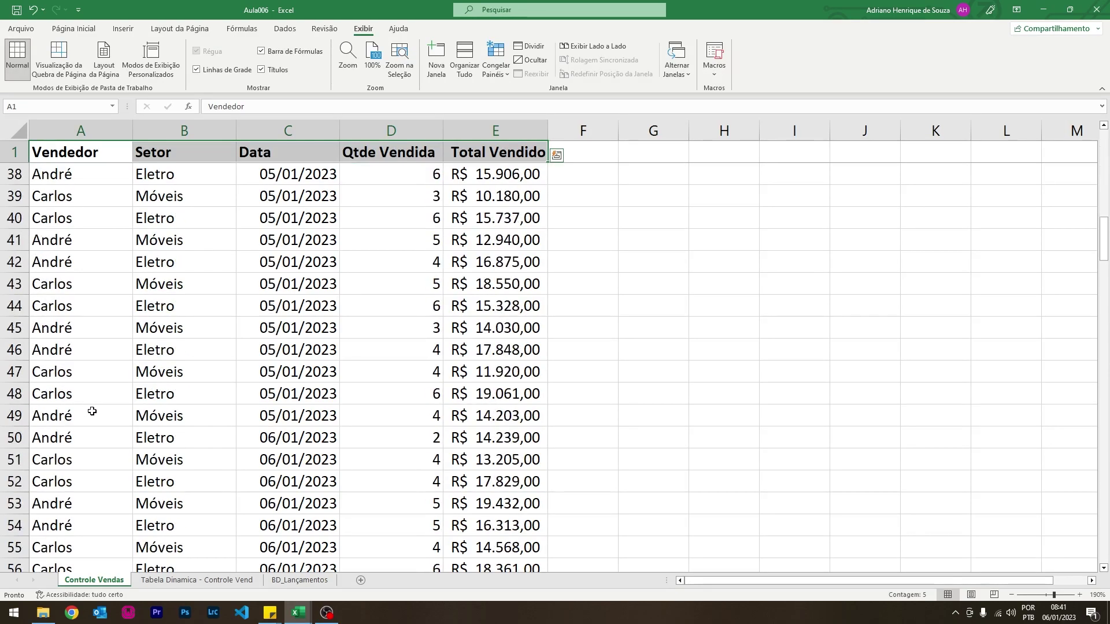
scroll(95, 416, down, 16)
scroll(96, 417, down, 9)
scroll(96, 418, down, 16)
scroll(95, 416, up, 5)
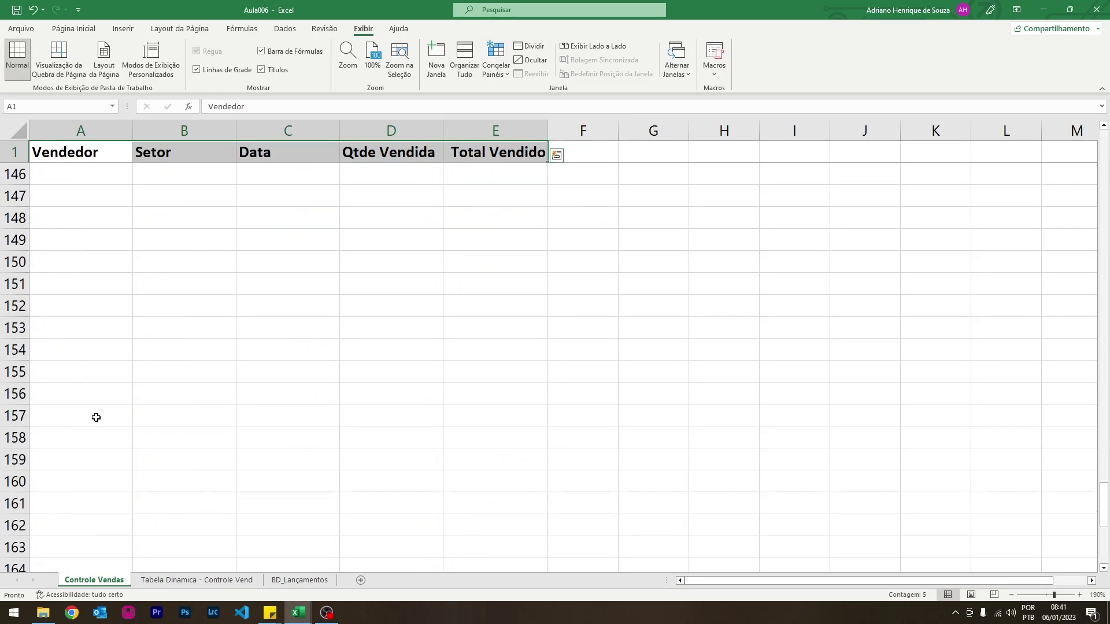
scroll(94, 416, up, 7)
scroll(93, 405, down, 1)
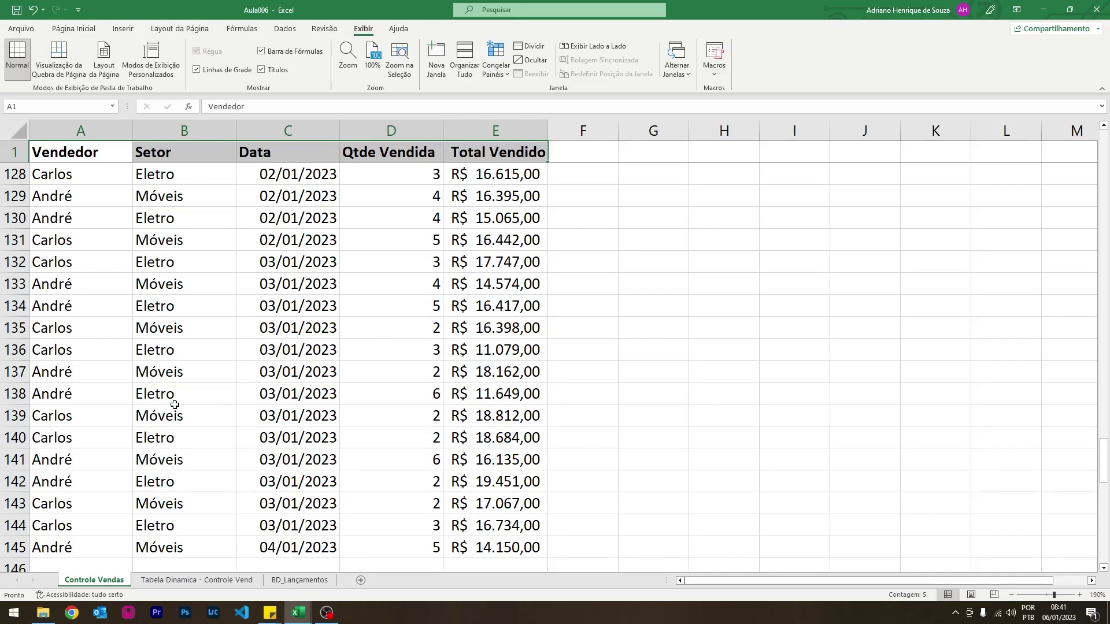
click(94, 408)
scroll(93, 413, up, 2)
scroll(95, 430, up, 7)
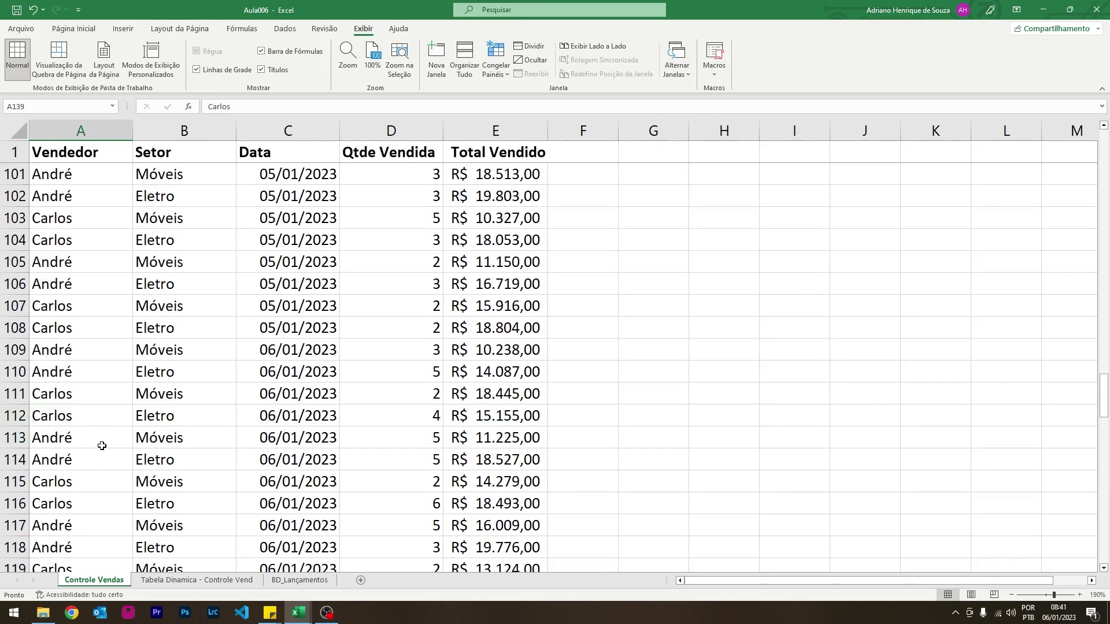
scroll(99, 449, up, 6)
scroll(98, 474, up, 7)
scroll(98, 492, up, 6)
scroll(99, 492, up, 7)
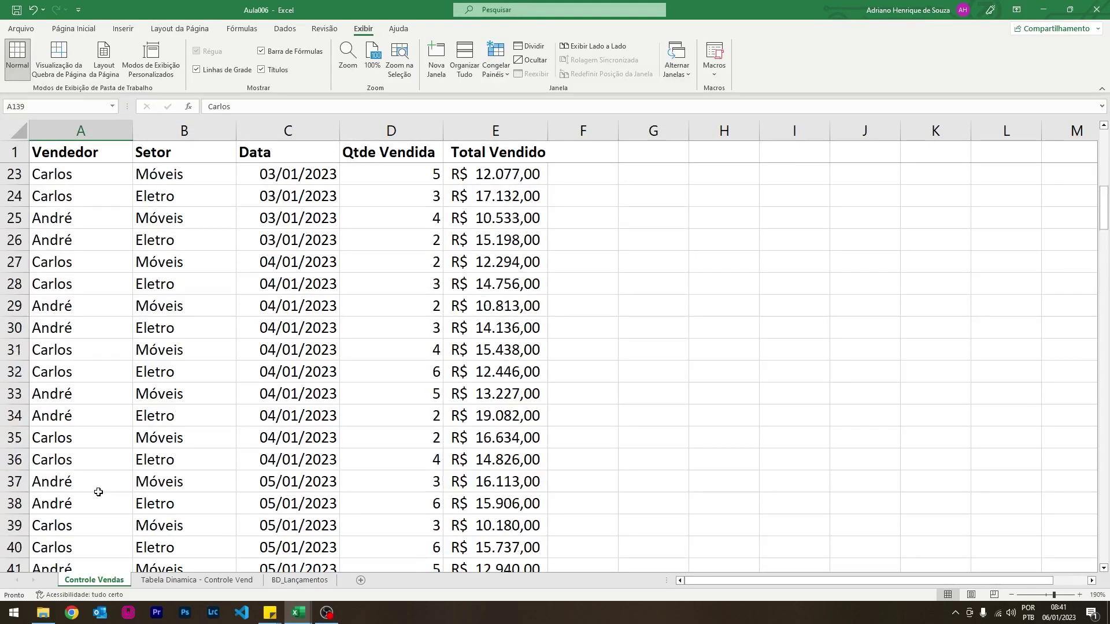
scroll(98, 492, up, 5)
scroll(98, 492, up, 2)
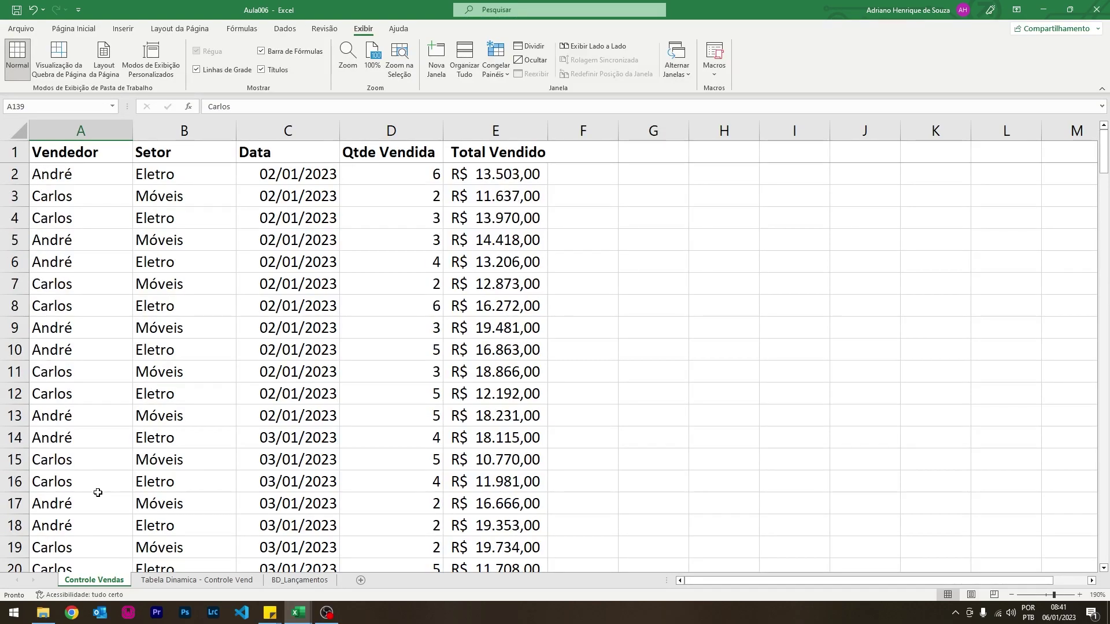
click(109, 260)
- Start a PivotTable from 'Controle Vendas'!$A:$E, placed at A1 of the new pivot sheet
click(122, 30)
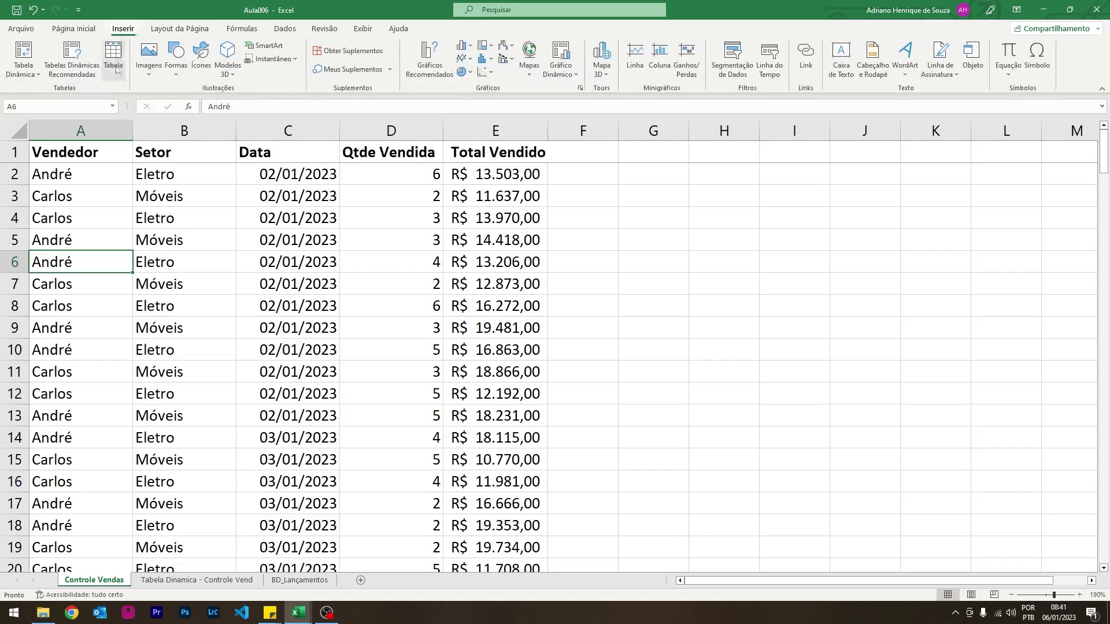
click(23, 55)
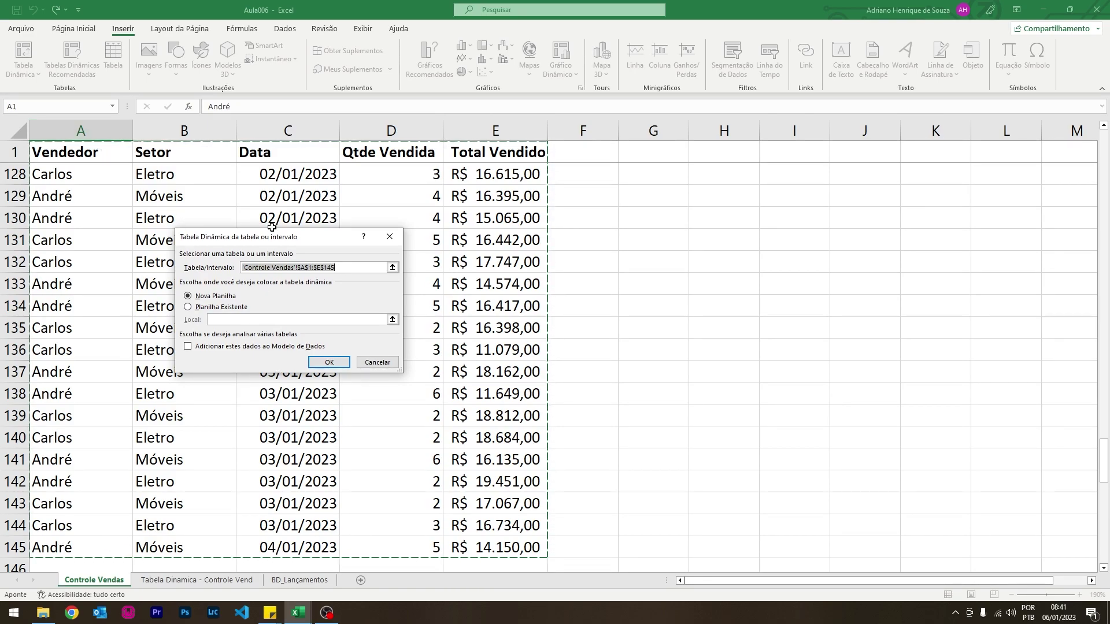
drag(81, 131, 476, 118)
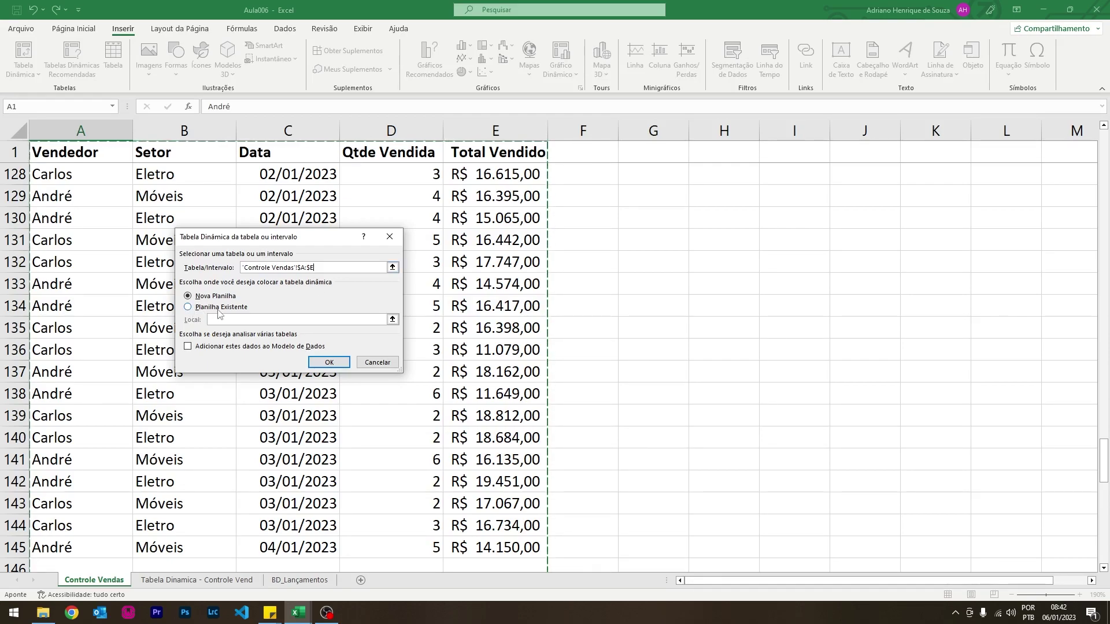
click(199, 308)
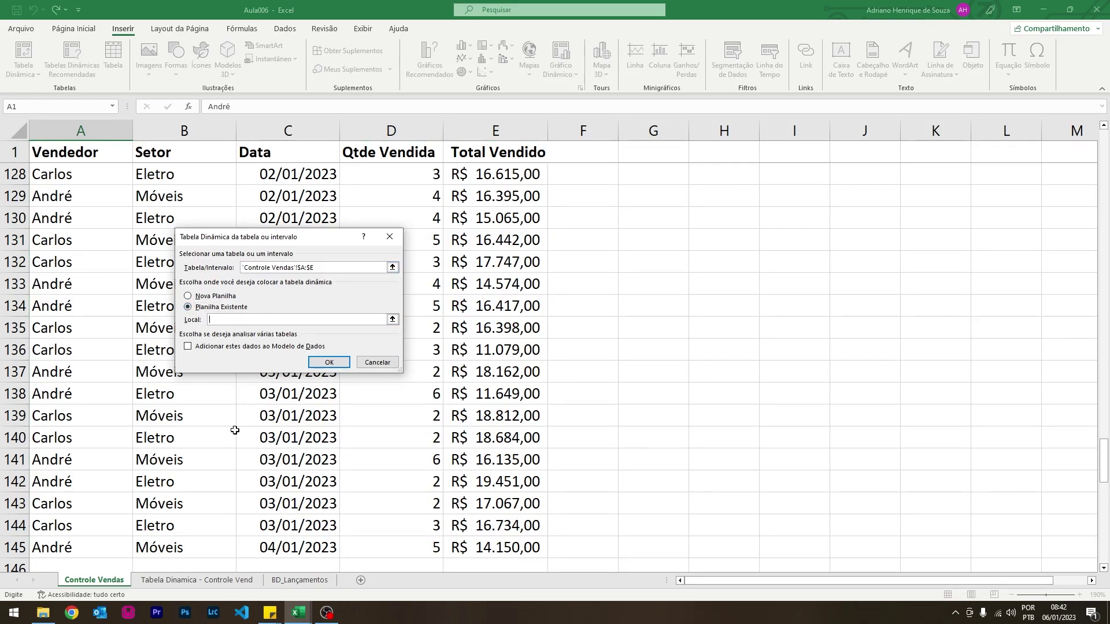
click(237, 581)
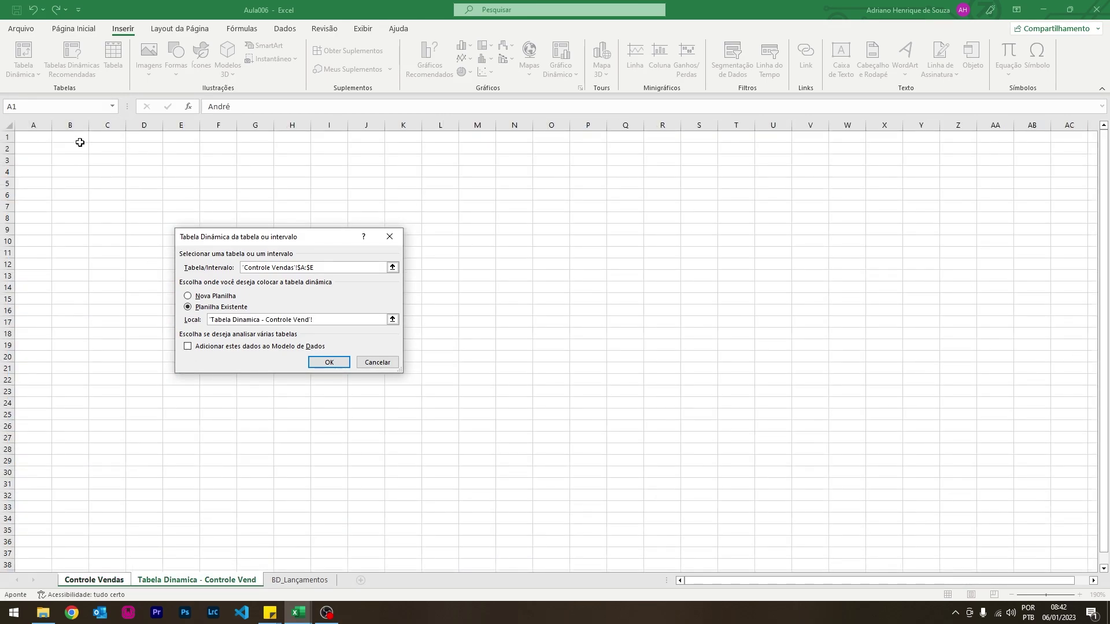
click(38, 136)
- Create the pivot with Data and Vendedor rows, summing Qtde Vendida and Total Vendido
click(329, 361)
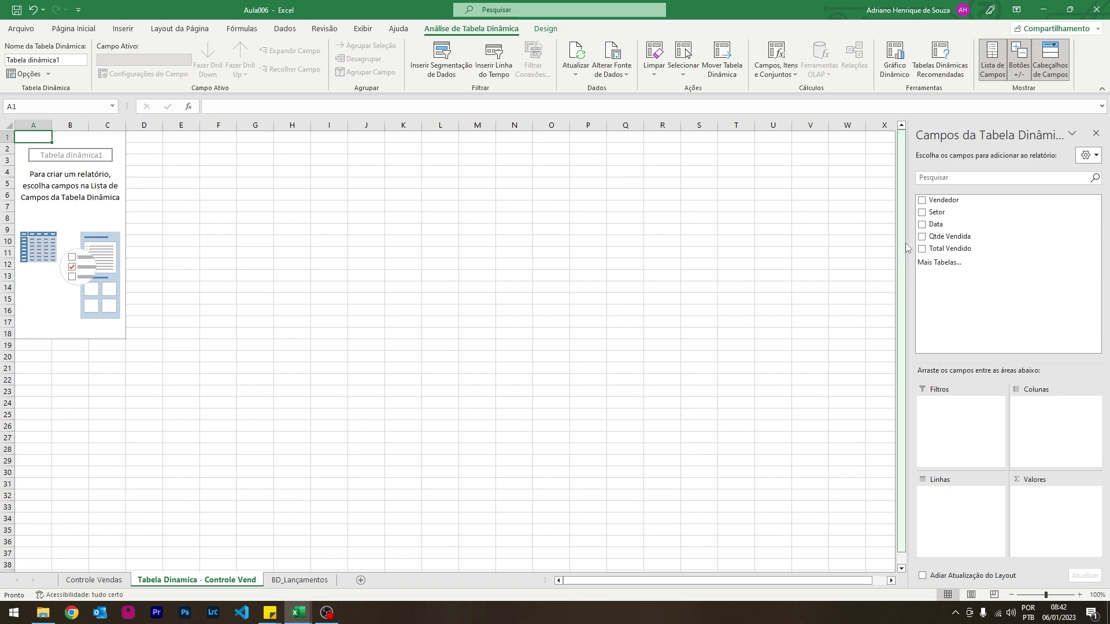
click(922, 225)
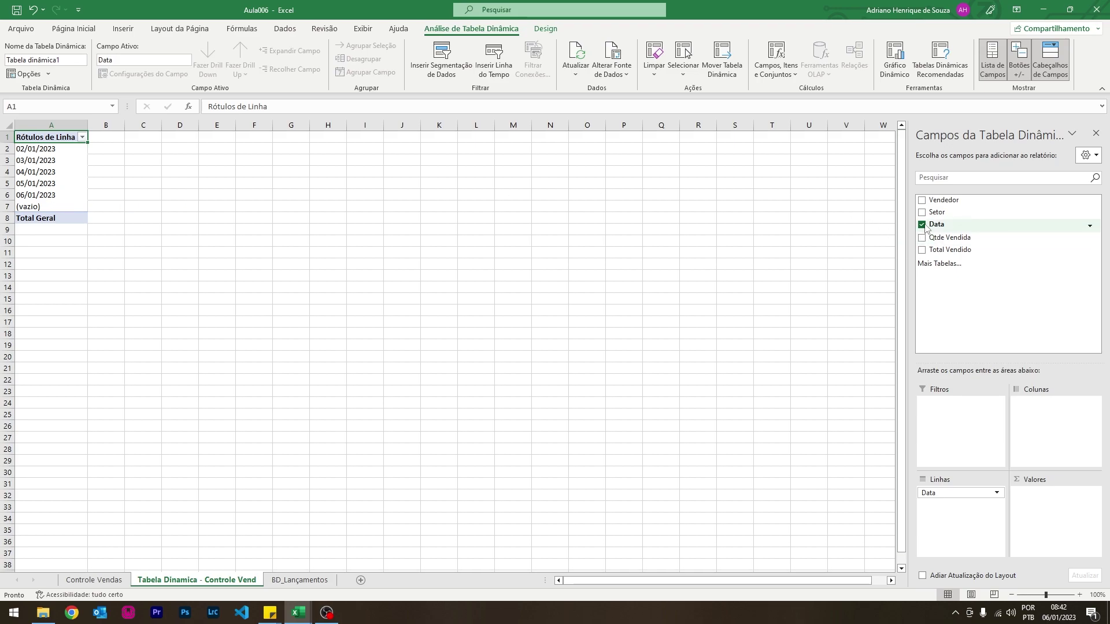
click(922, 200)
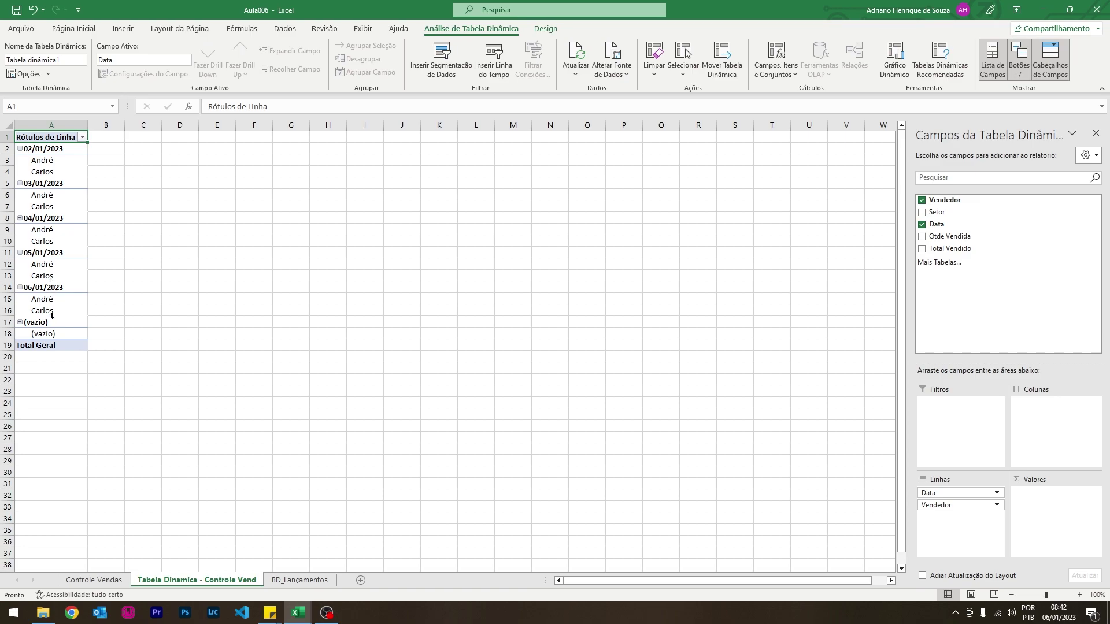
click(921, 237)
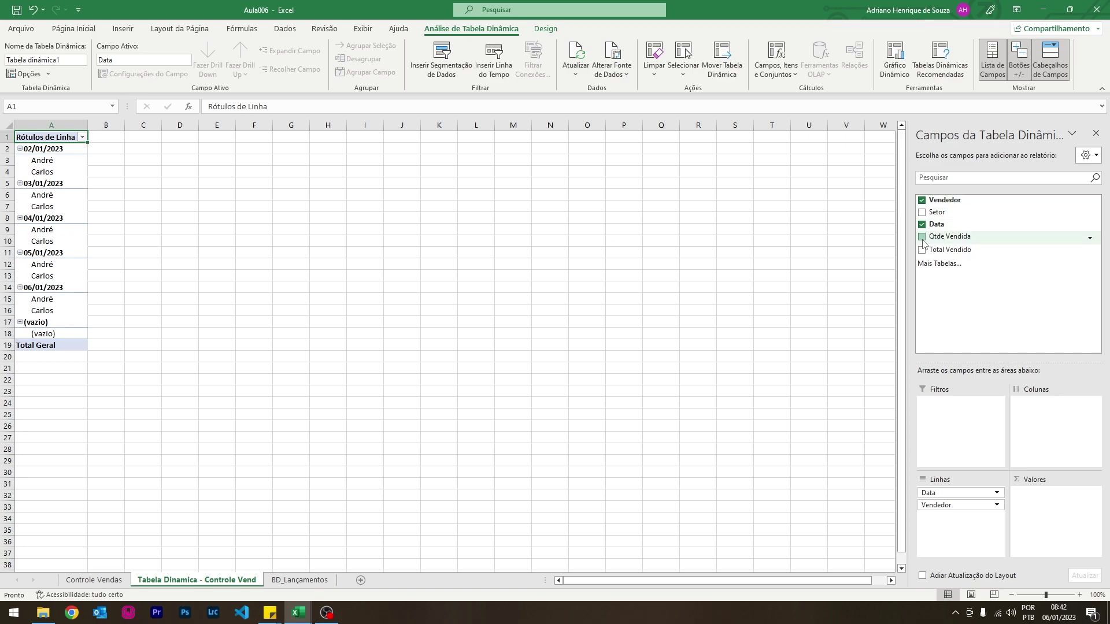
click(922, 249)
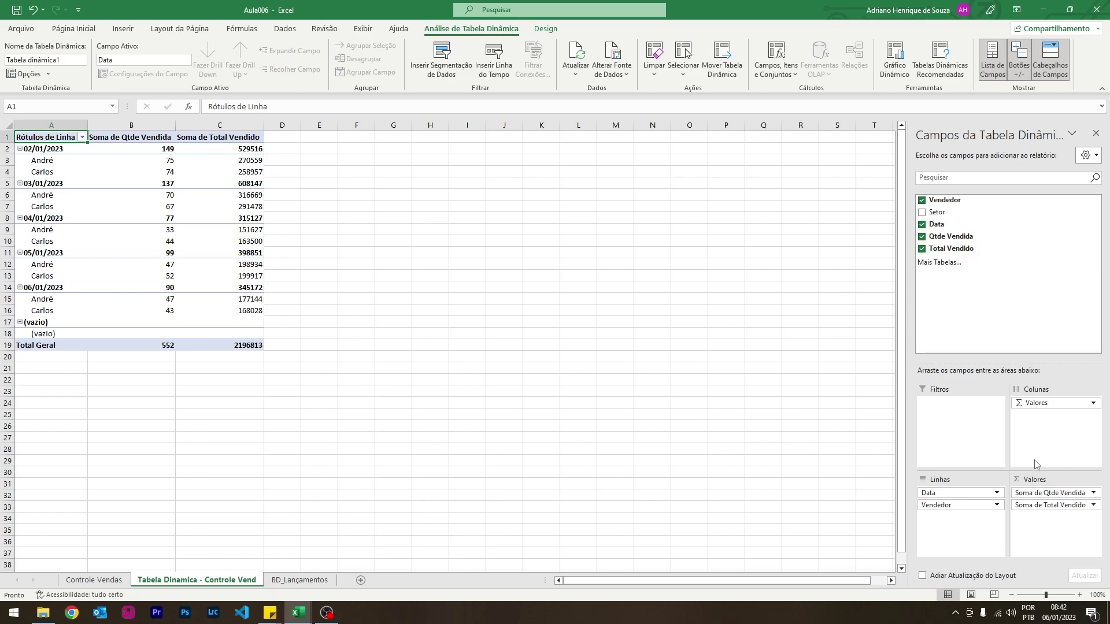
- Give the Soma de Total Vendido value field the Moeda (R$) number format
click(1089, 505)
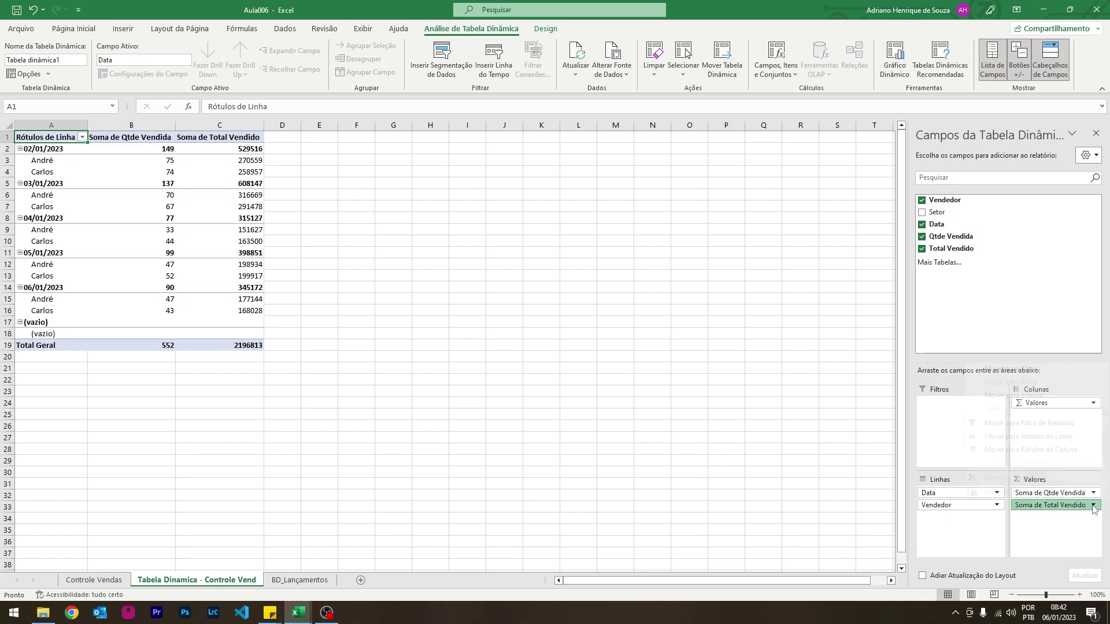
click(1021, 501)
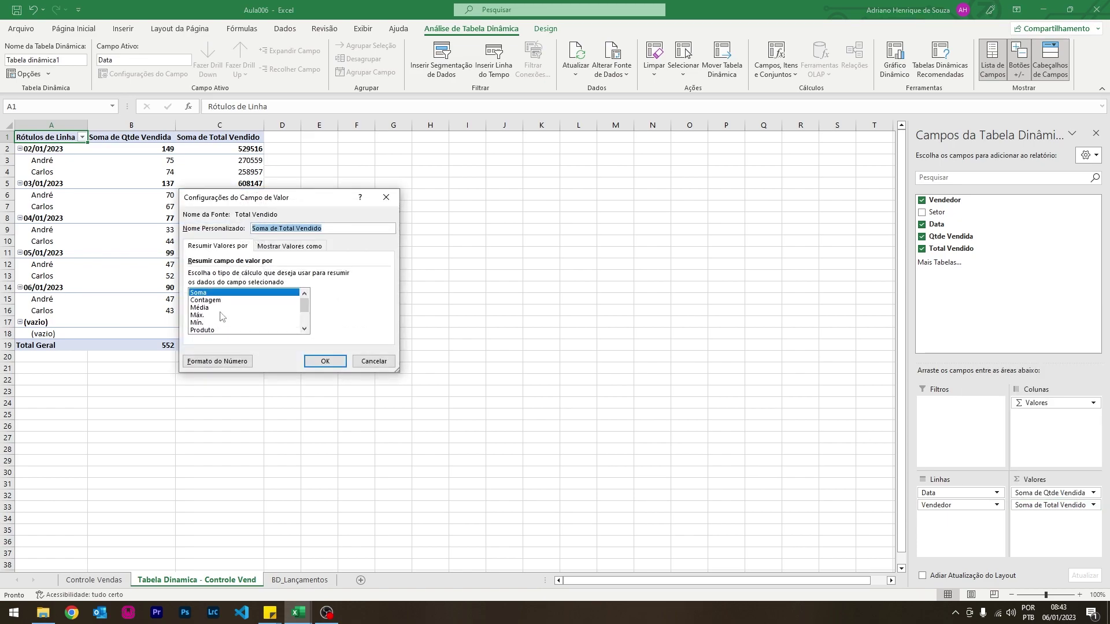
click(220, 362)
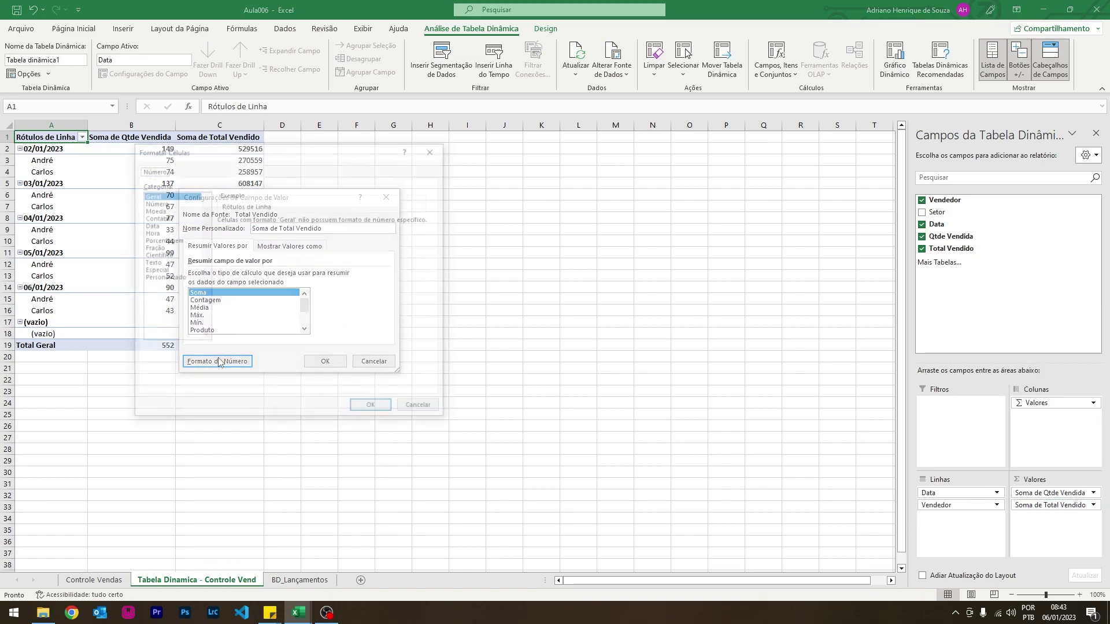
click(152, 210)
click(356, 406)
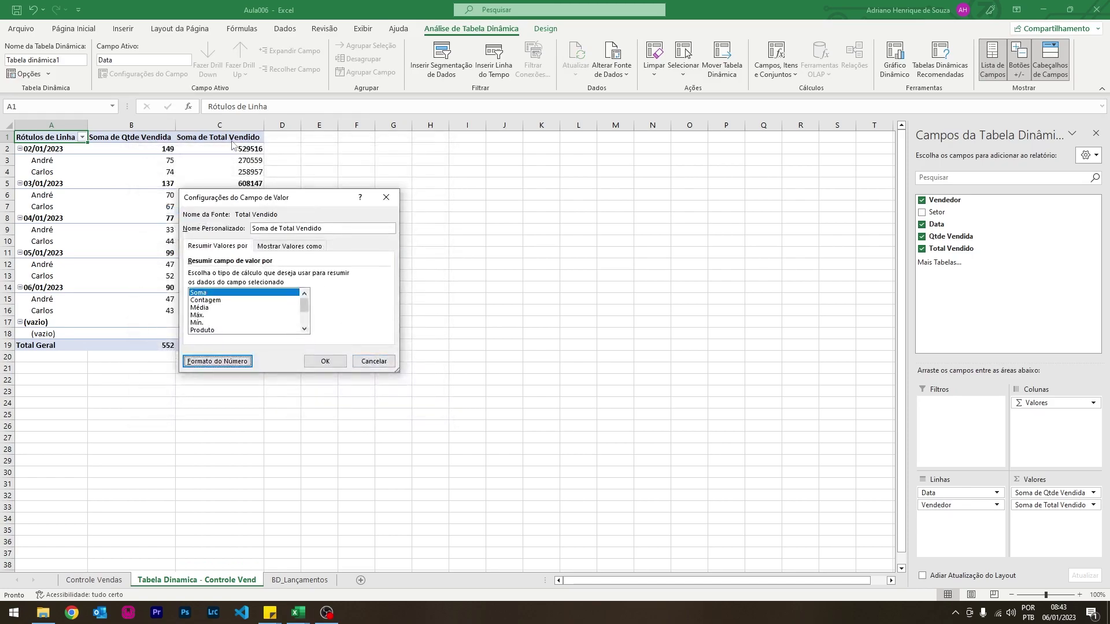
click(325, 362)
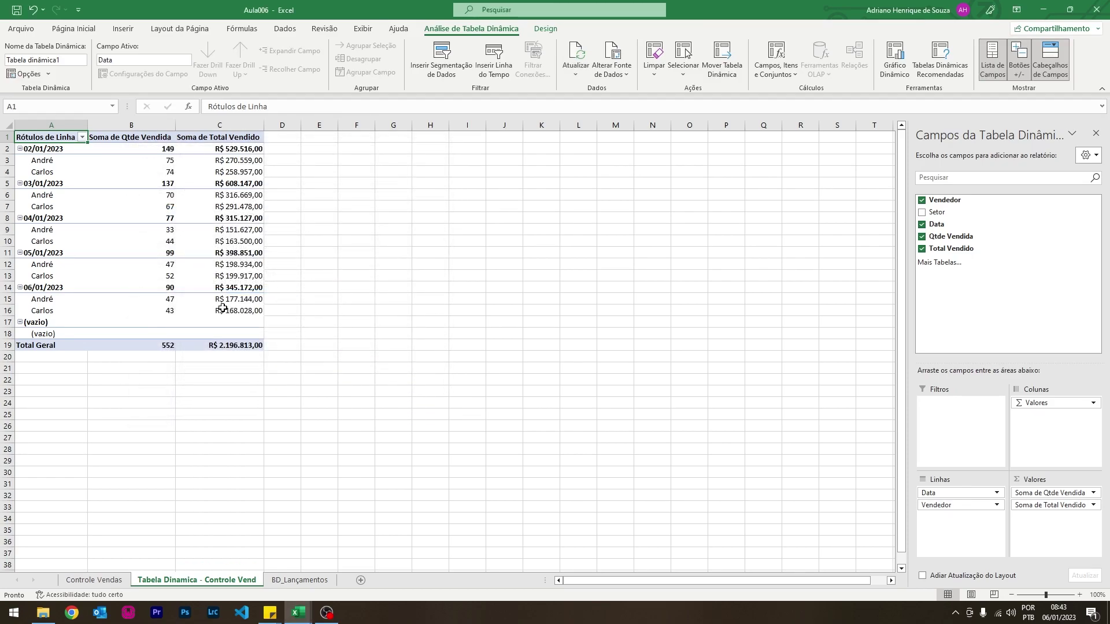
click(112, 199)
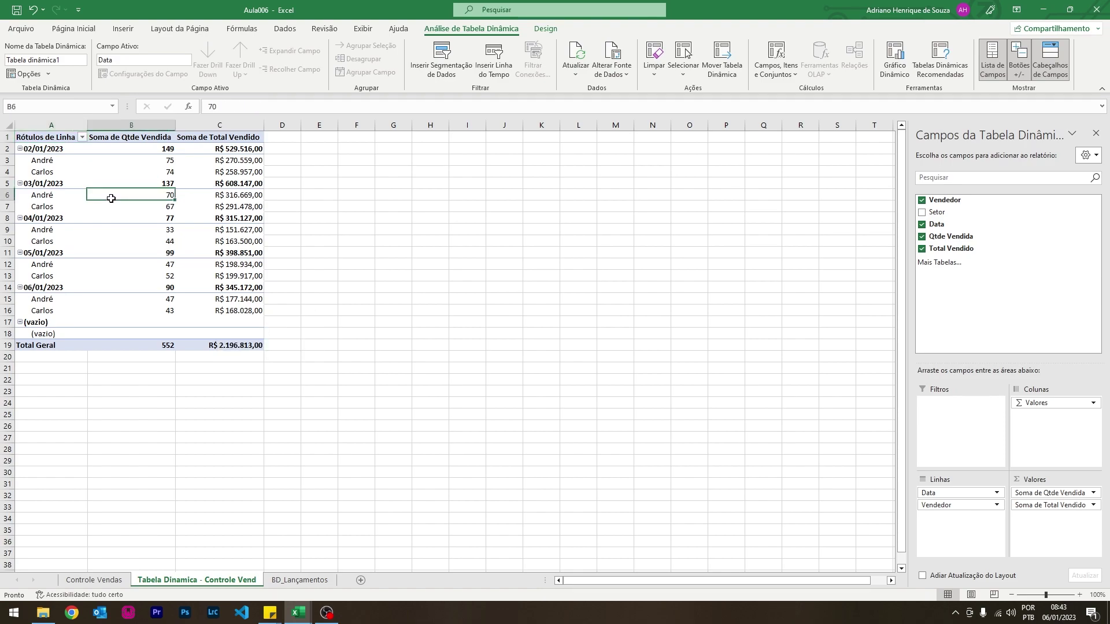
- Try nesting Setor under Vendedor and dates under Setor, then clear all row fields
click(922, 213)
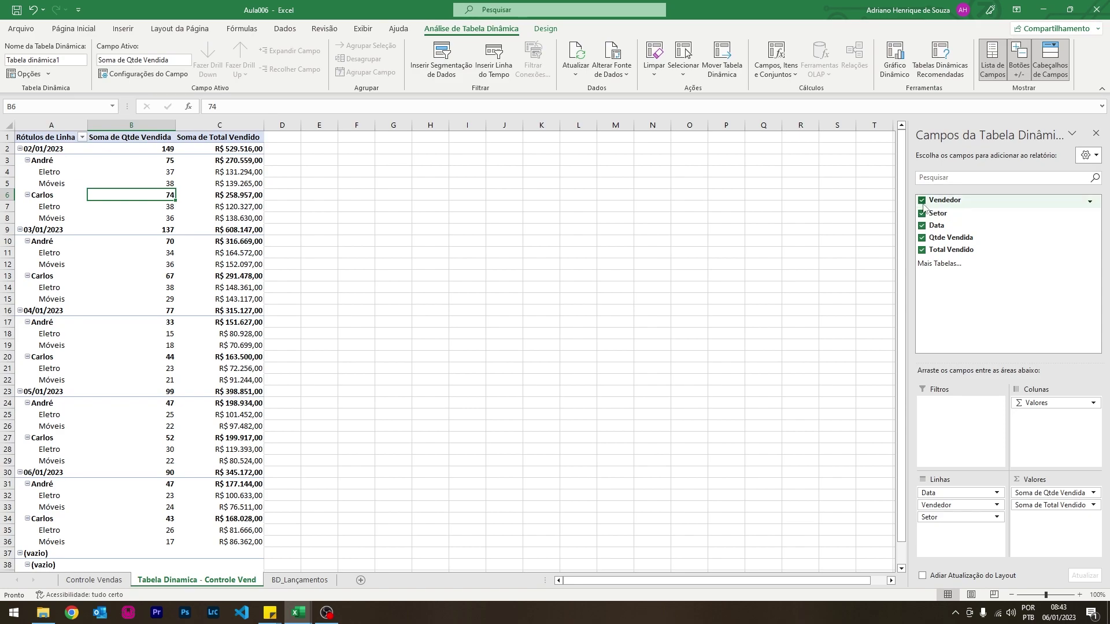
click(922, 200)
click(922, 212)
click(922, 225)
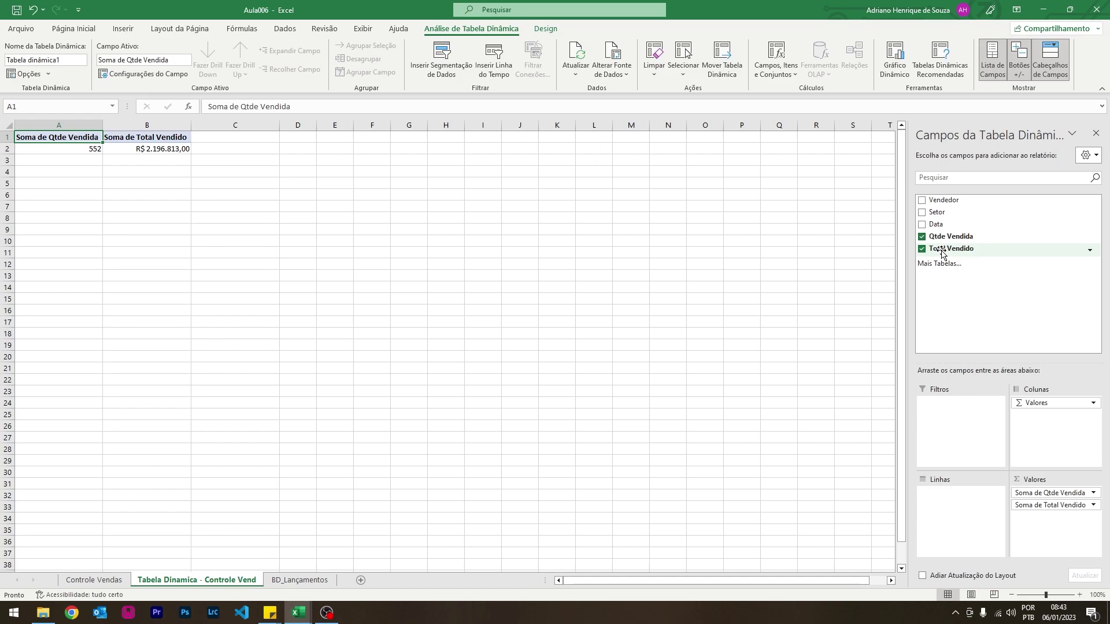
click(927, 200)
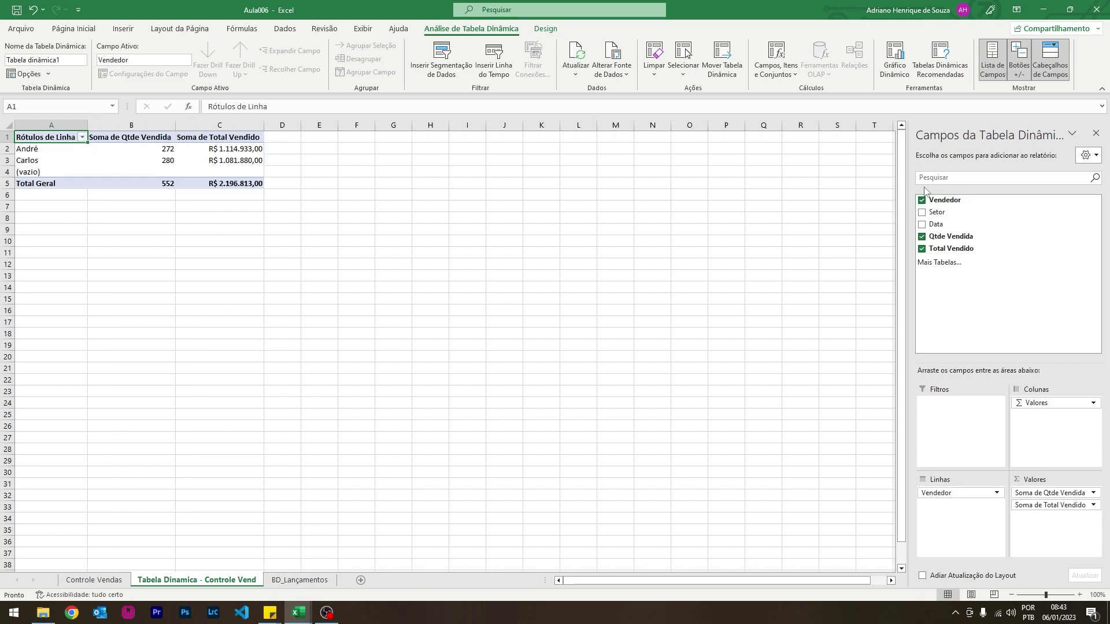
click(922, 214)
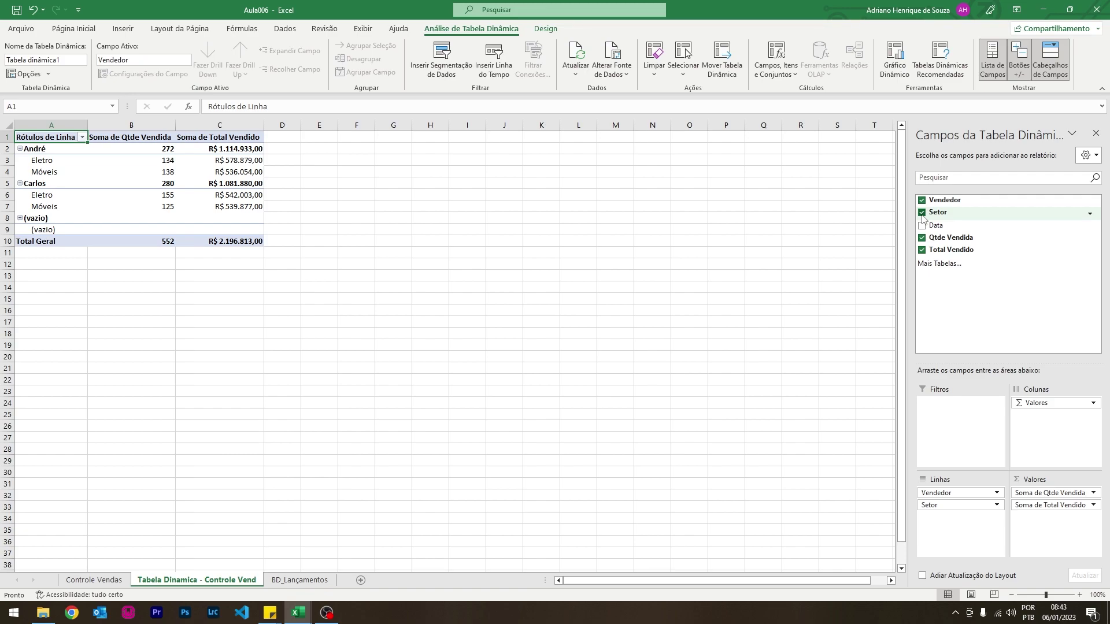
click(923, 225)
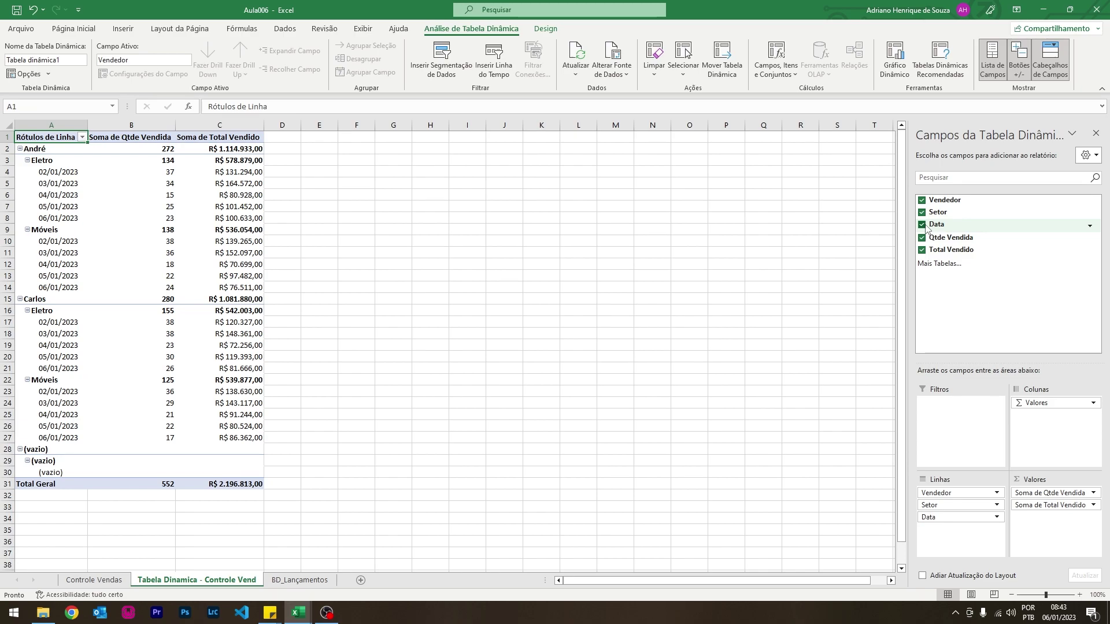
click(922, 200)
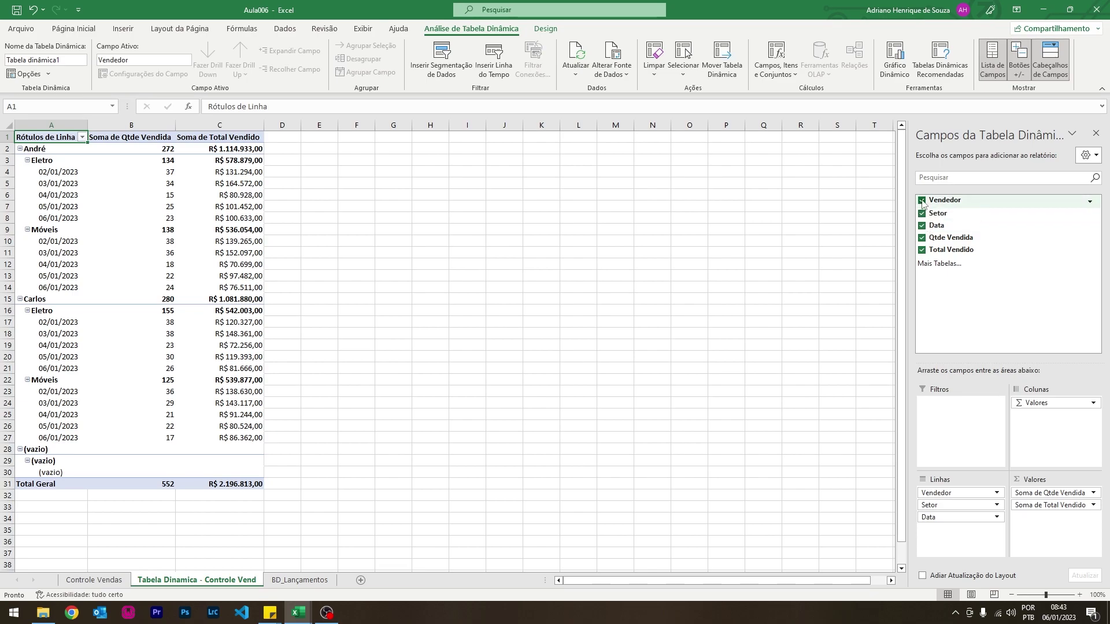
click(923, 213)
click(922, 225)
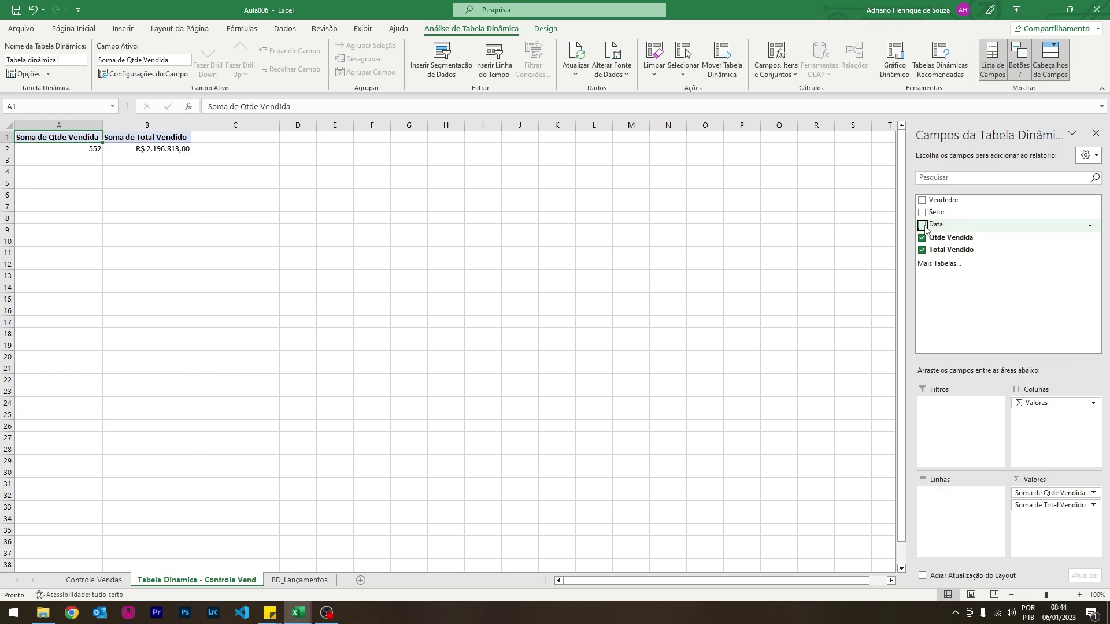
- Try rows grouped by Setor with sellers beneath, then by Data with sellers beneath
click(921, 212)
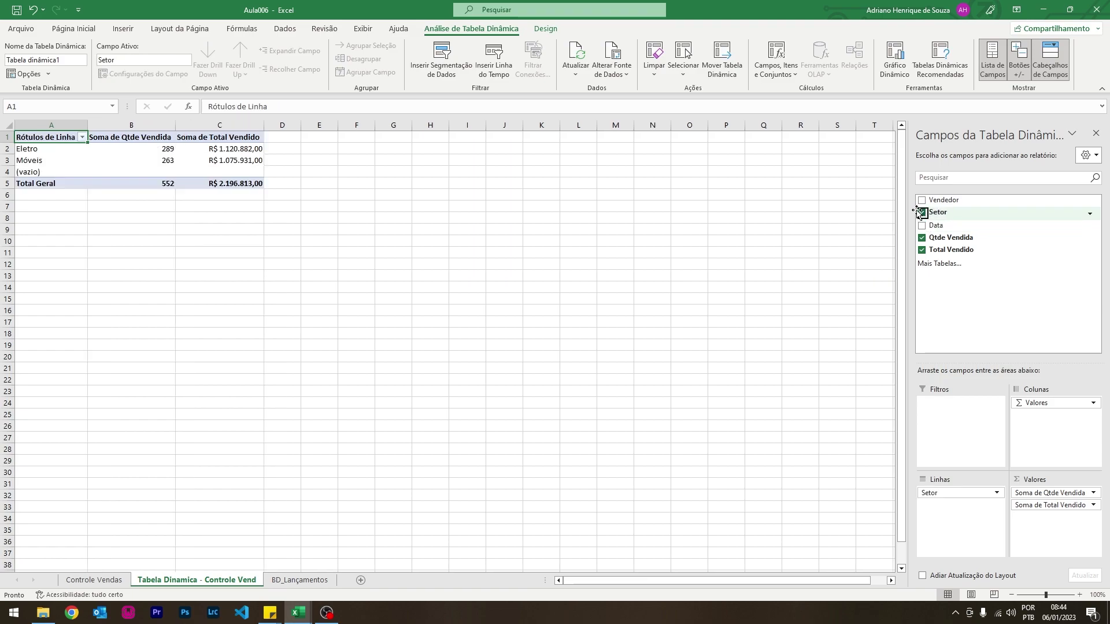
click(921, 200)
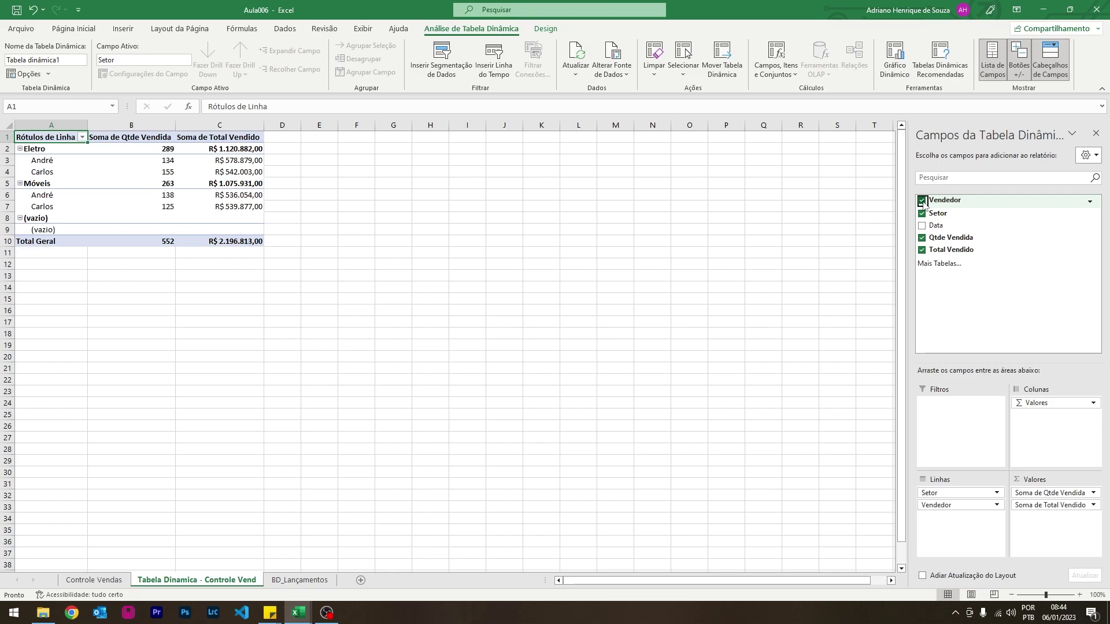
click(922, 200)
click(922, 213)
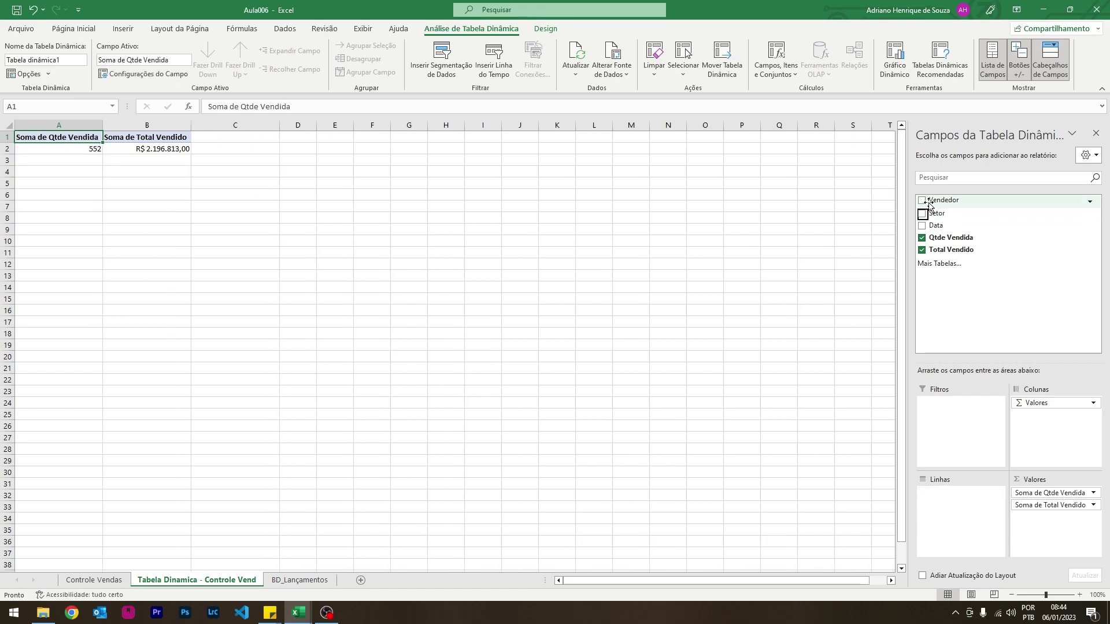
click(922, 212)
click(922, 200)
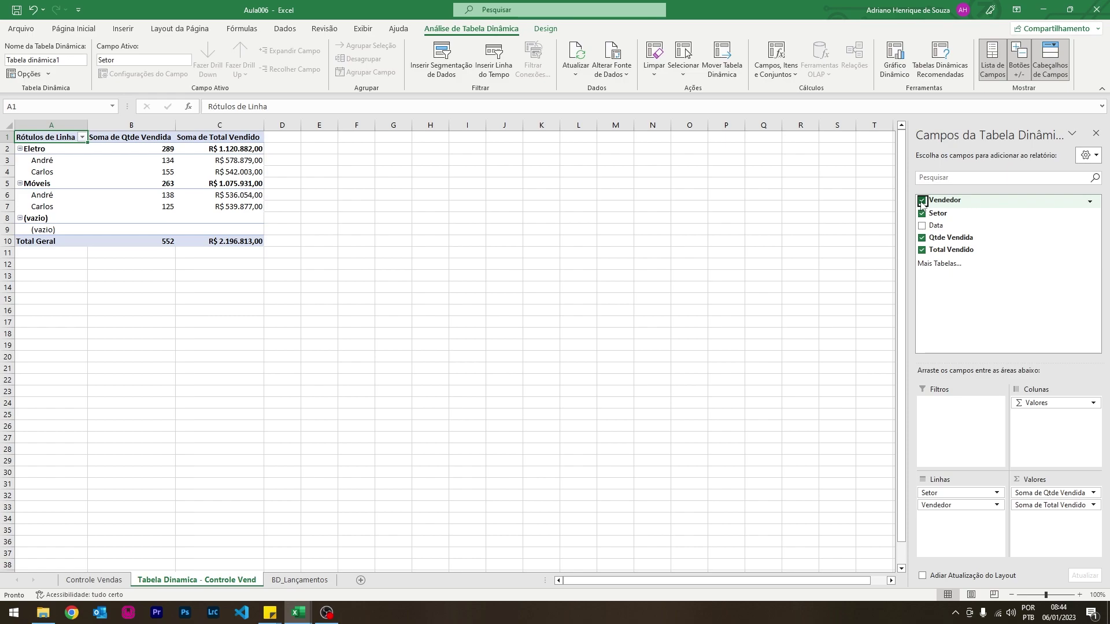
click(922, 201)
click(922, 213)
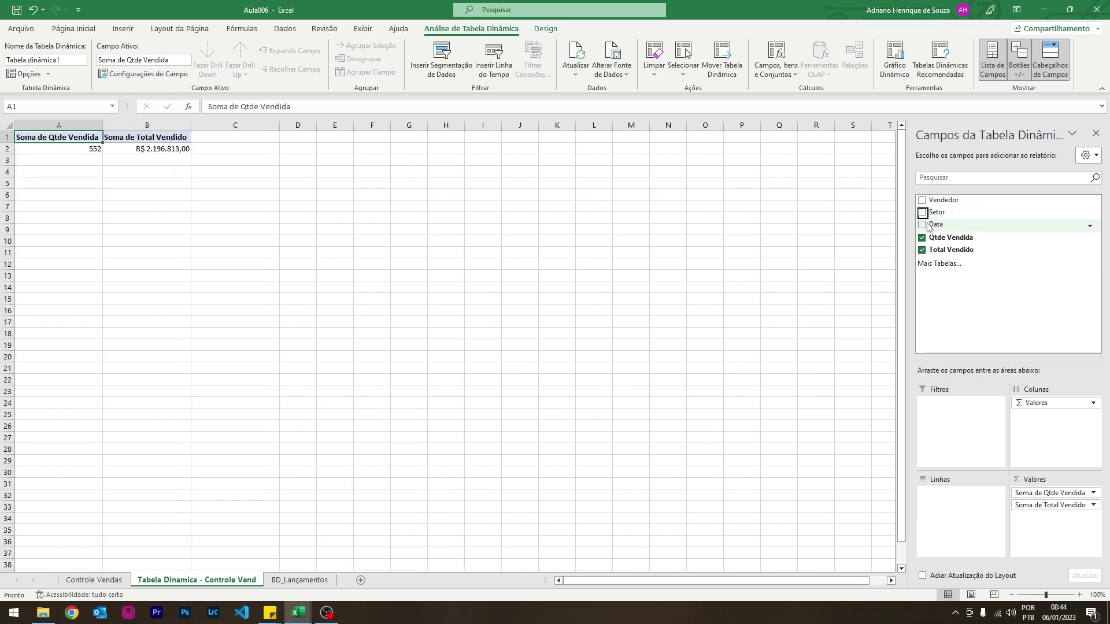
click(922, 225)
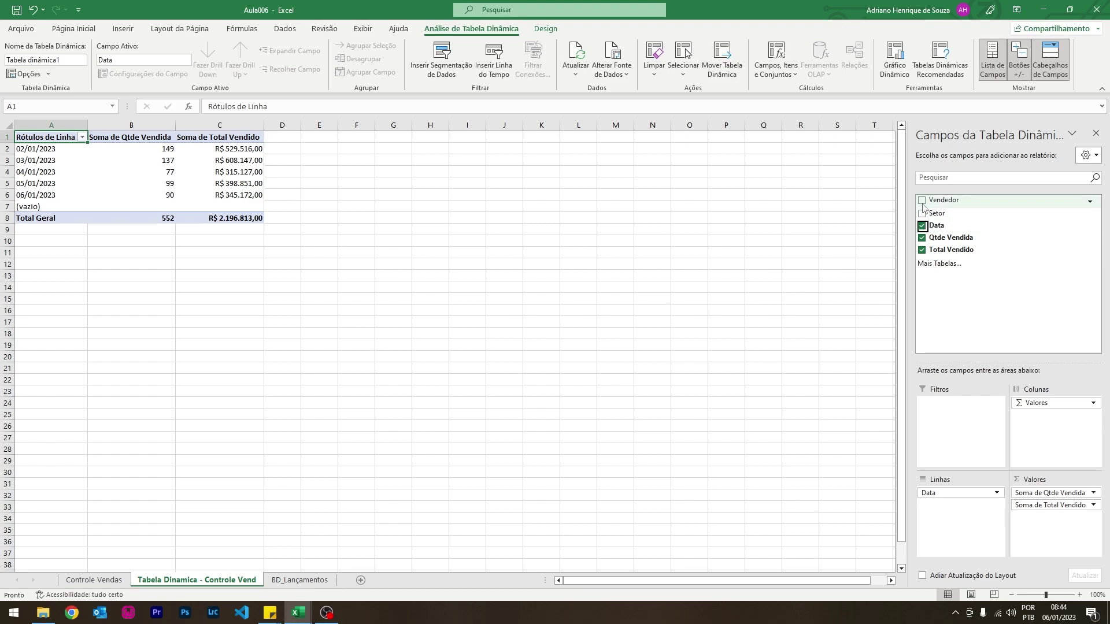
click(921, 201)
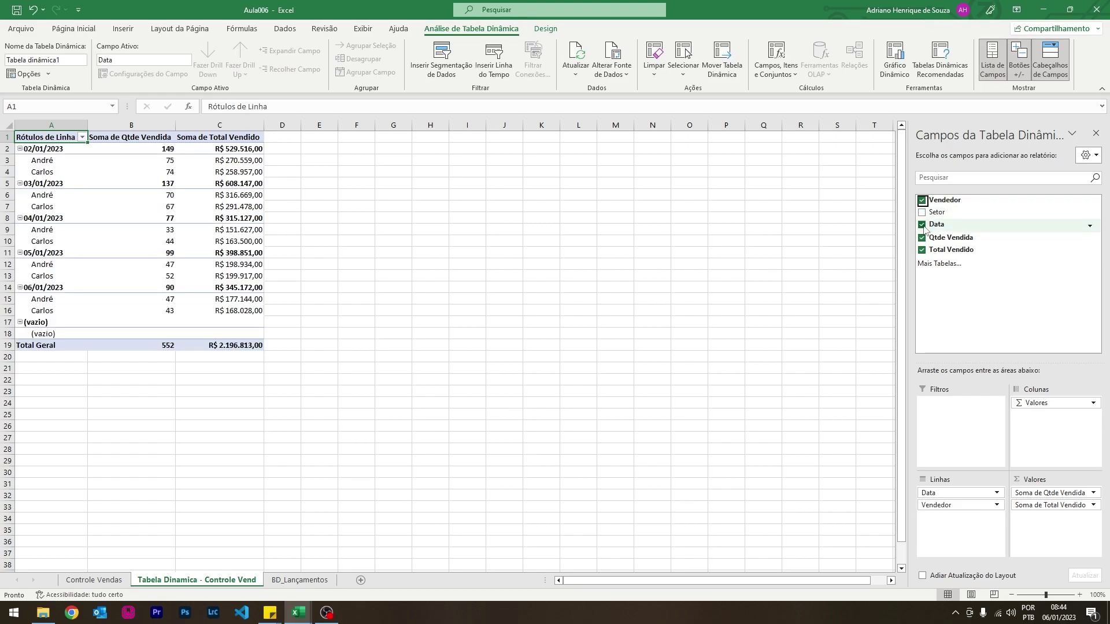
click(922, 225)
- Settle on rows Data, Vendedor, Setor, splitting each seller into Eletro and Móveis
click(921, 224)
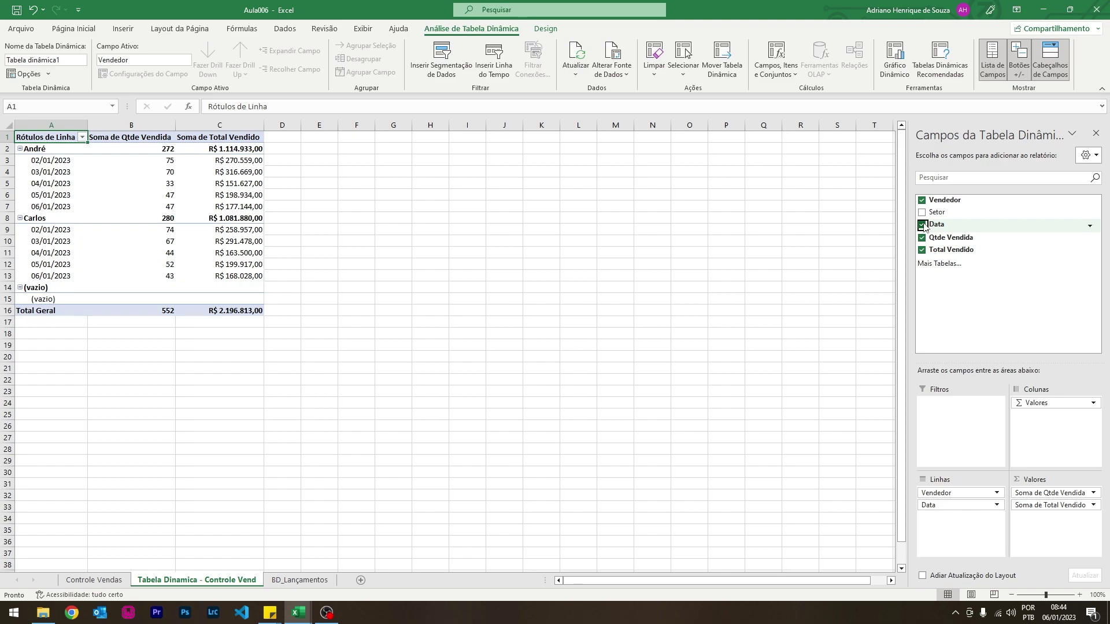
click(921, 212)
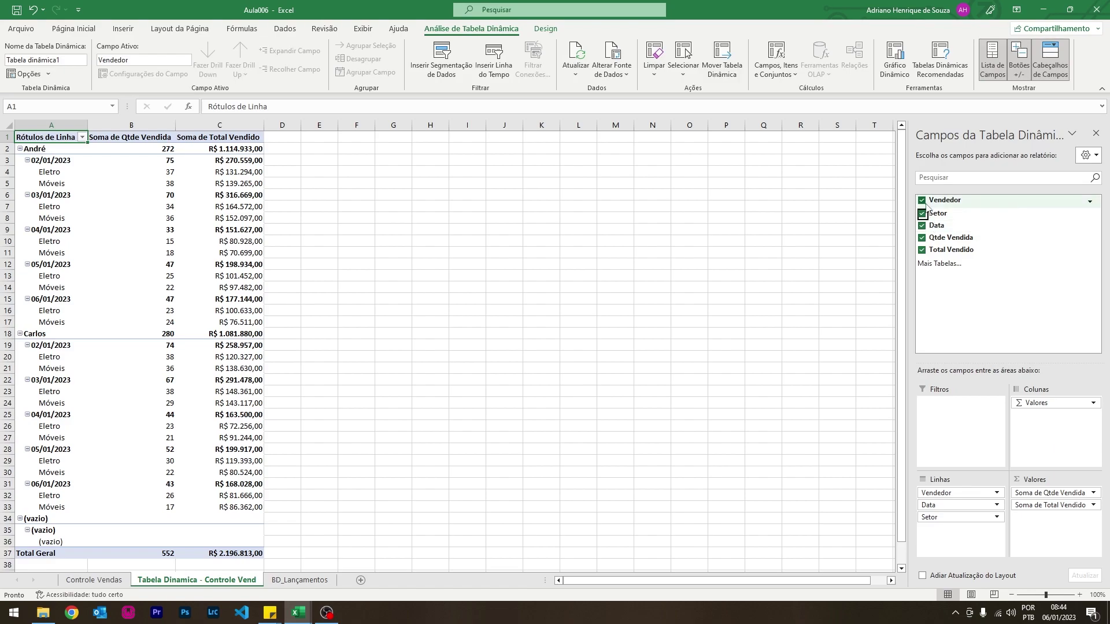
click(922, 200)
click(922, 200)
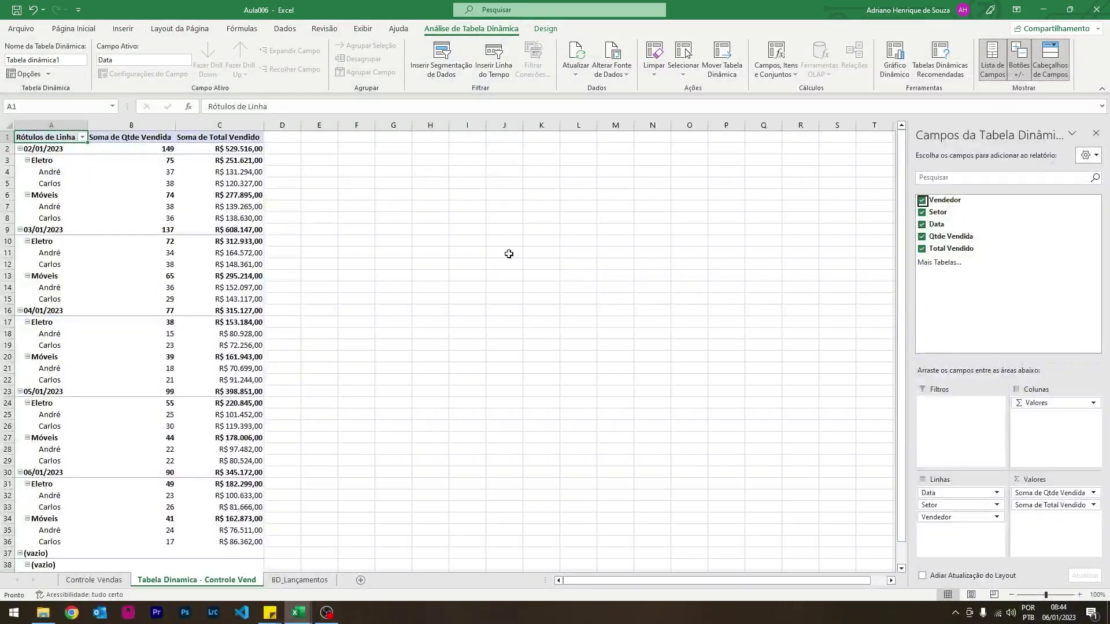
click(922, 200)
click(922, 212)
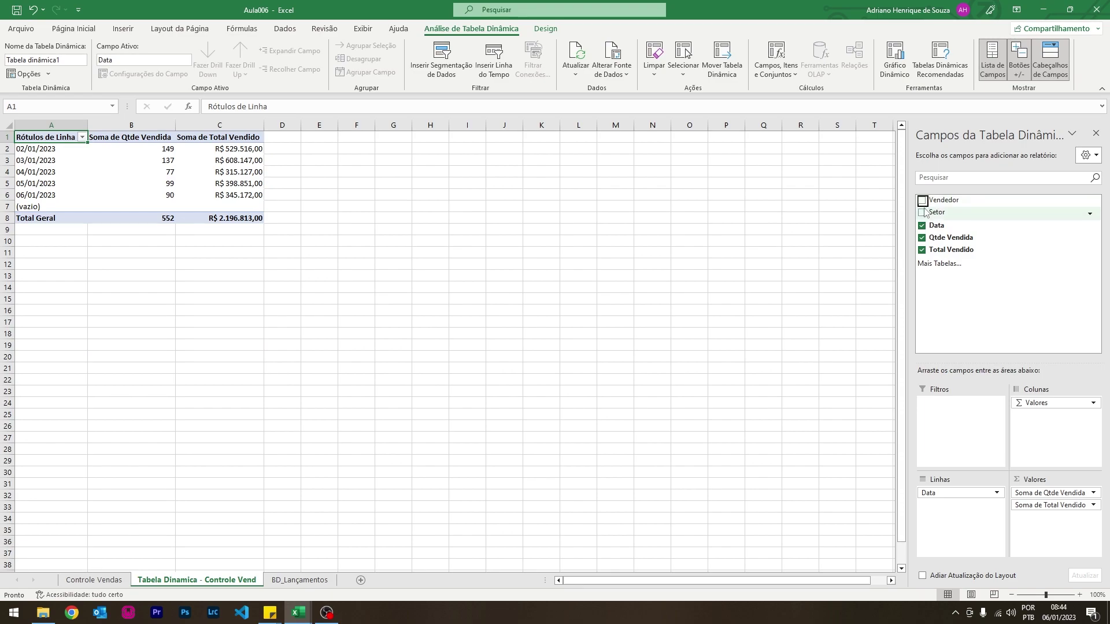
click(922, 200)
click(922, 213)
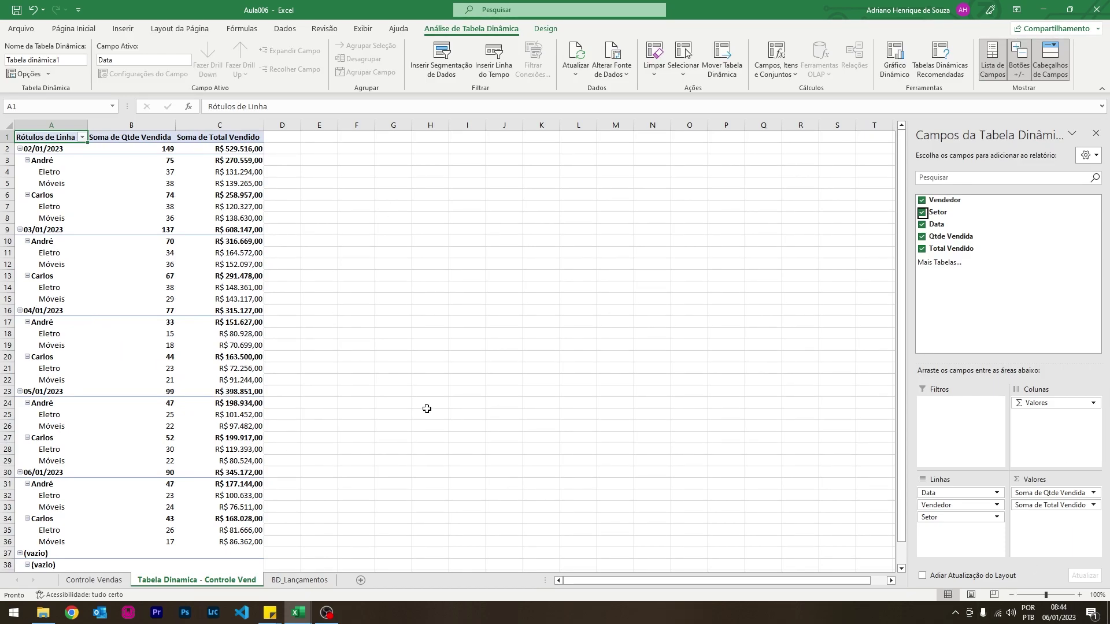
click(132, 337)
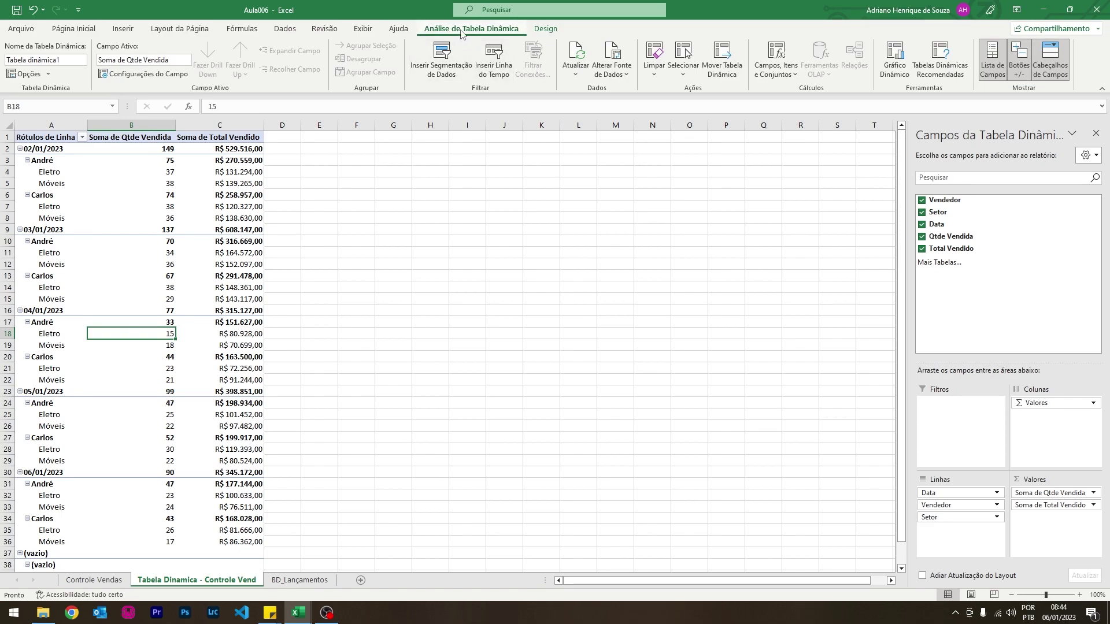
- Insert Vendedor, Setor and Data slicers for the pivot table
click(440, 58)
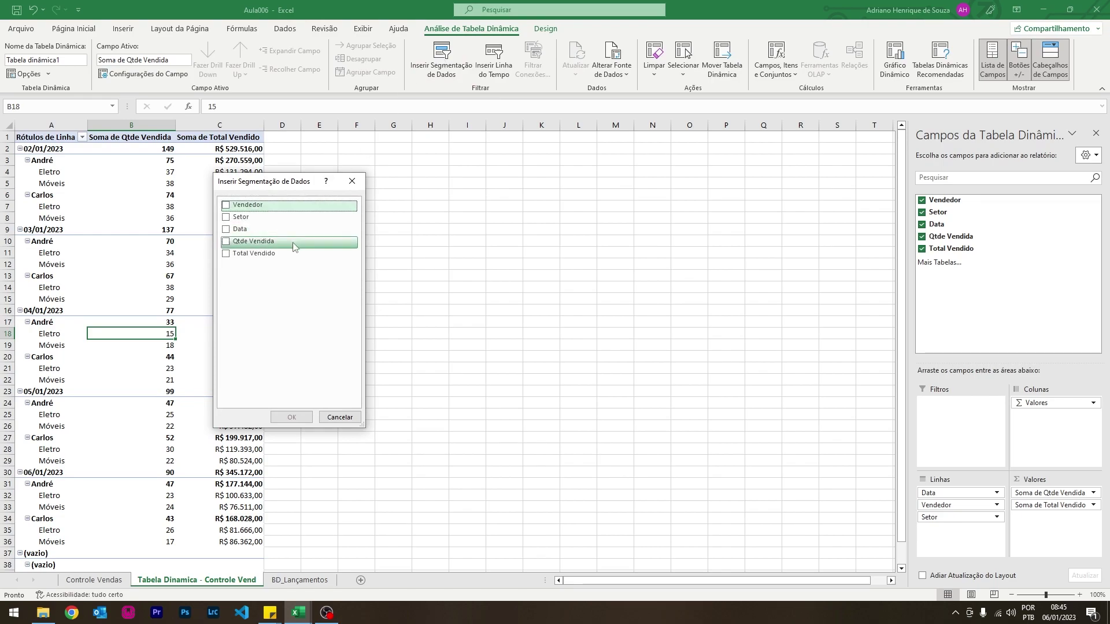
click(226, 205)
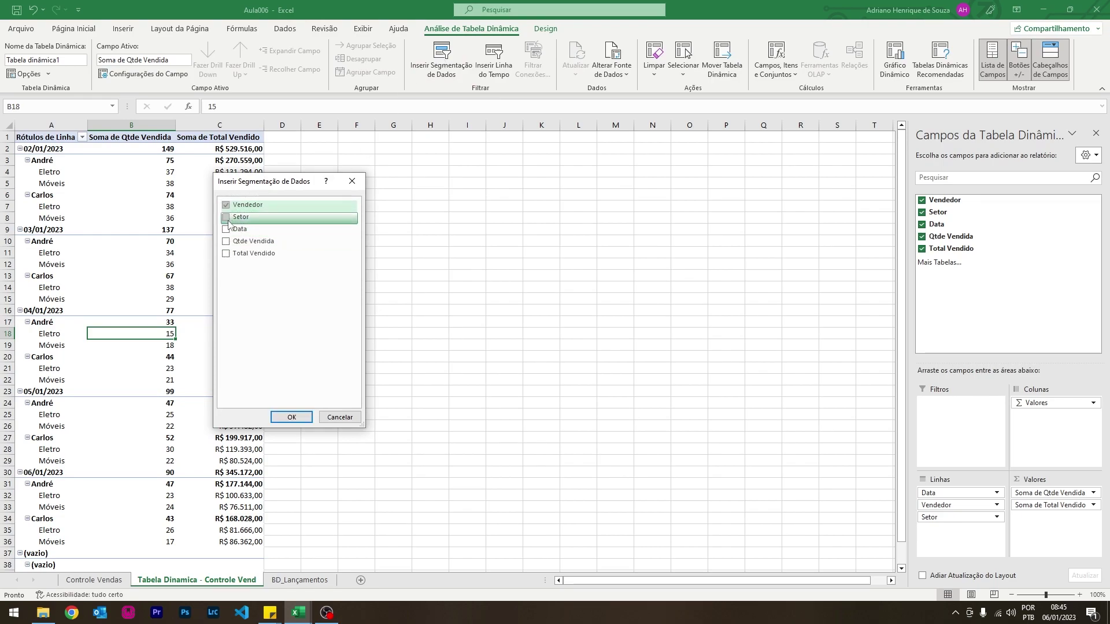
click(226, 218)
click(226, 230)
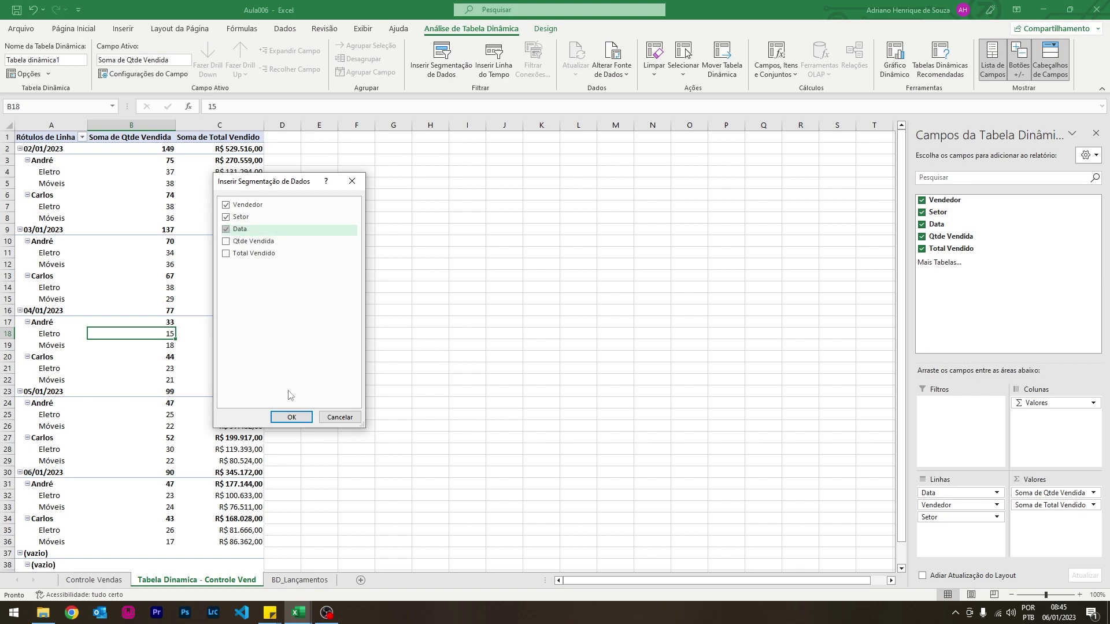
click(291, 418)
- Line up the Vendedor, Setor and Data slicers at D1, G1 and J1
drag(416, 263, 311, 144)
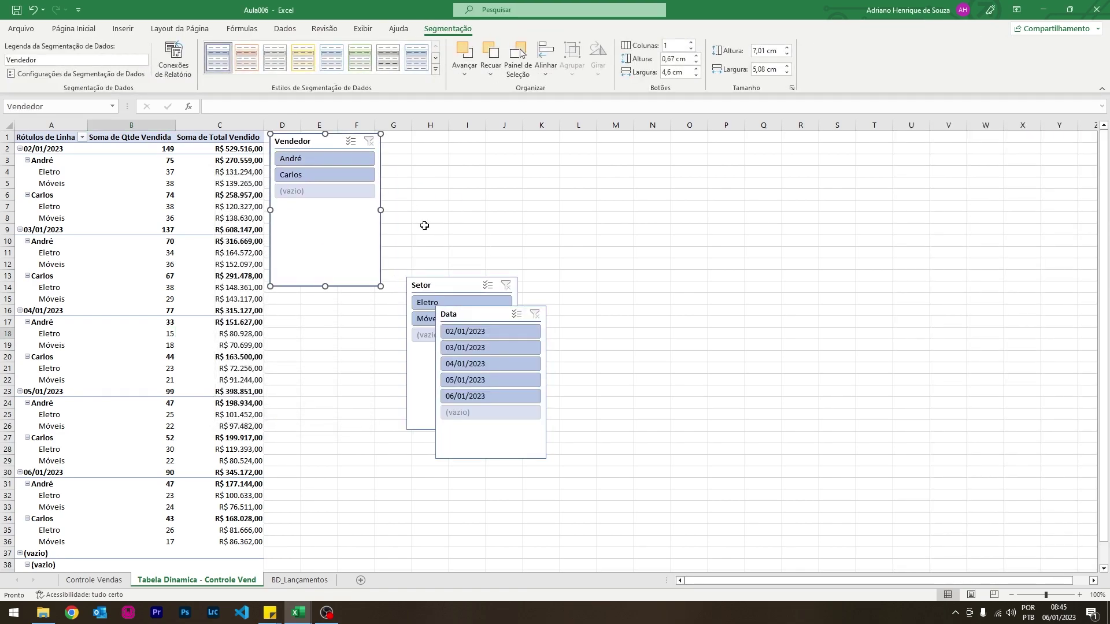
drag(442, 289, 417, 138)
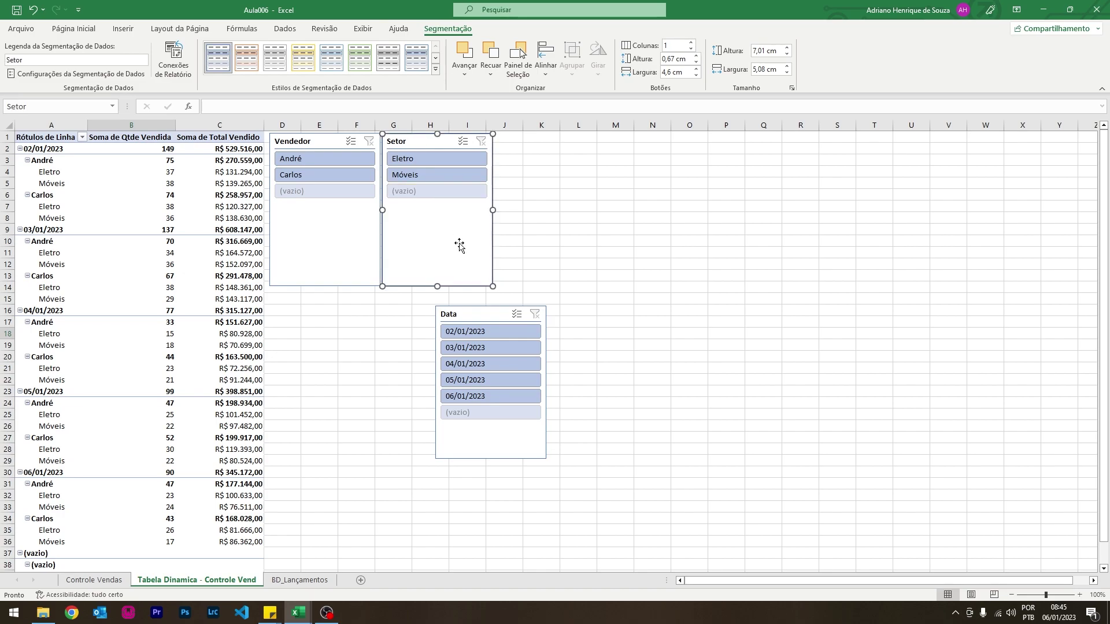
drag(471, 322, 529, 148)
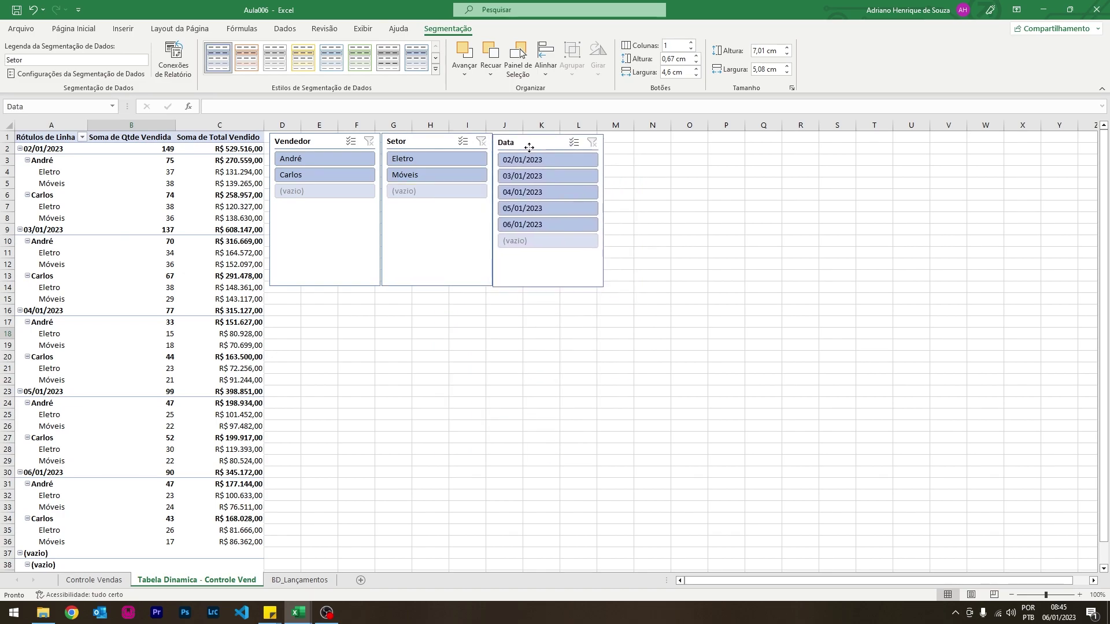
click(515, 316)
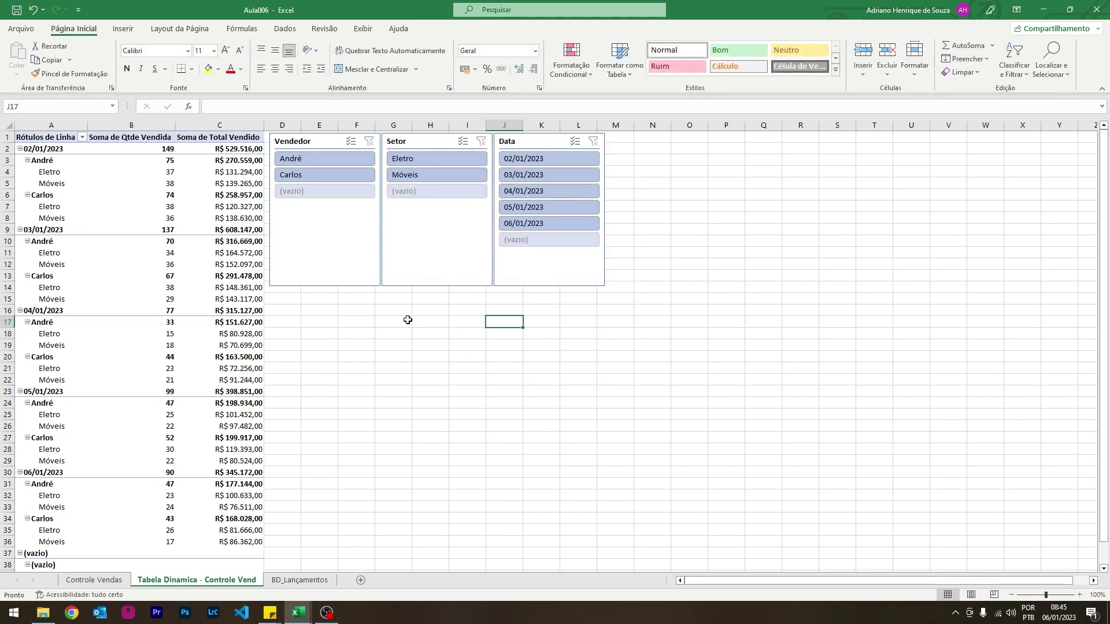
- Turn off the sheet's Linhas de Grade and check the slicers' sizes
click(363, 29)
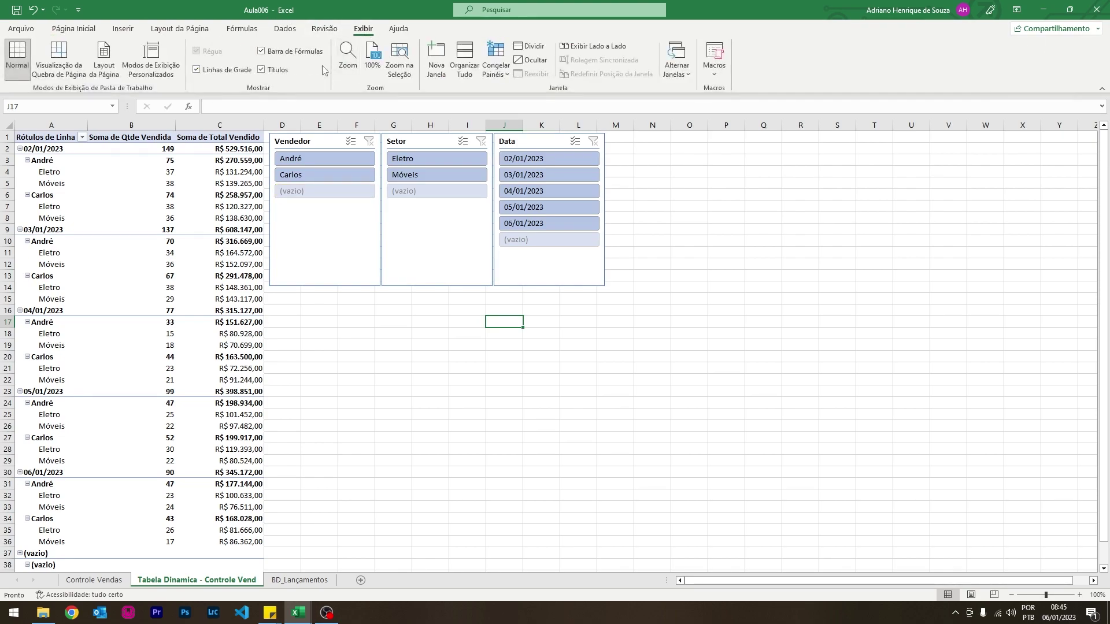
click(196, 69)
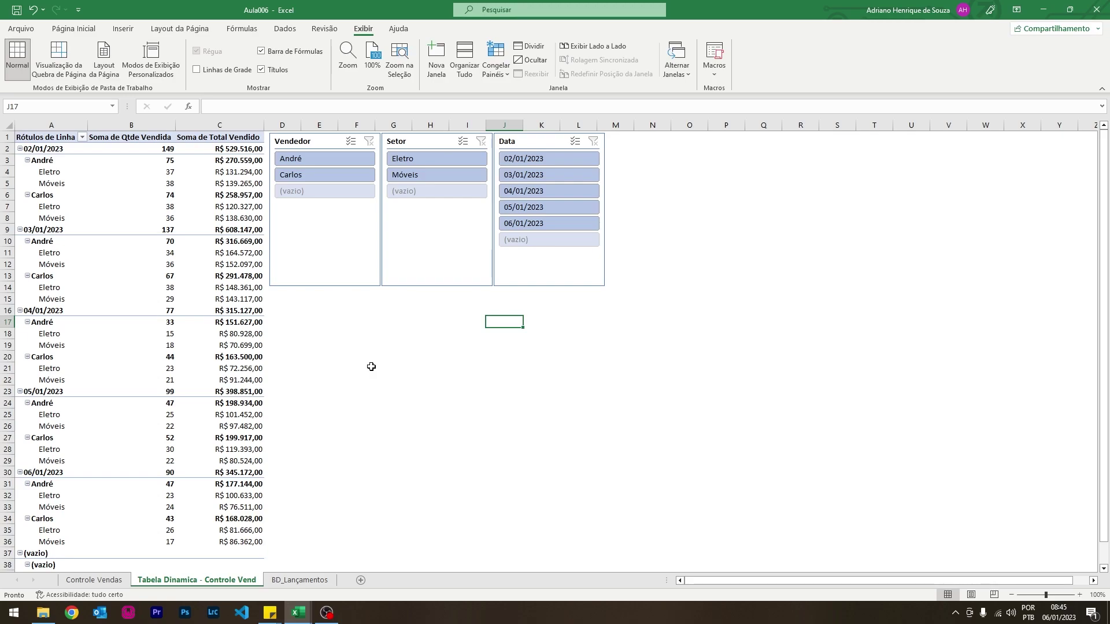
click(307, 141)
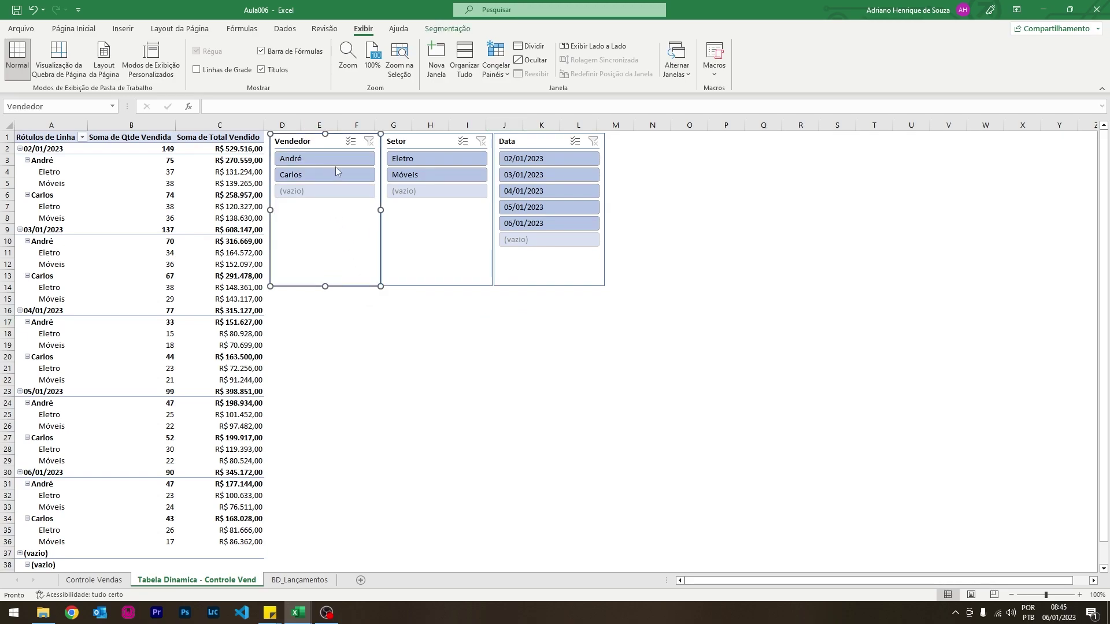
click(436, 31)
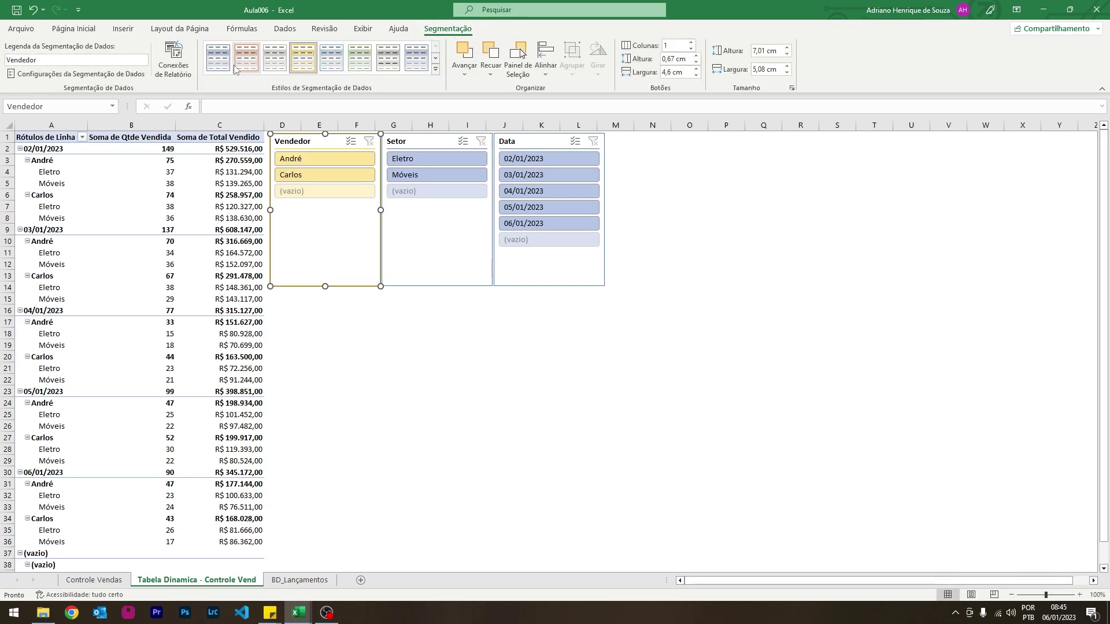
click(426, 245)
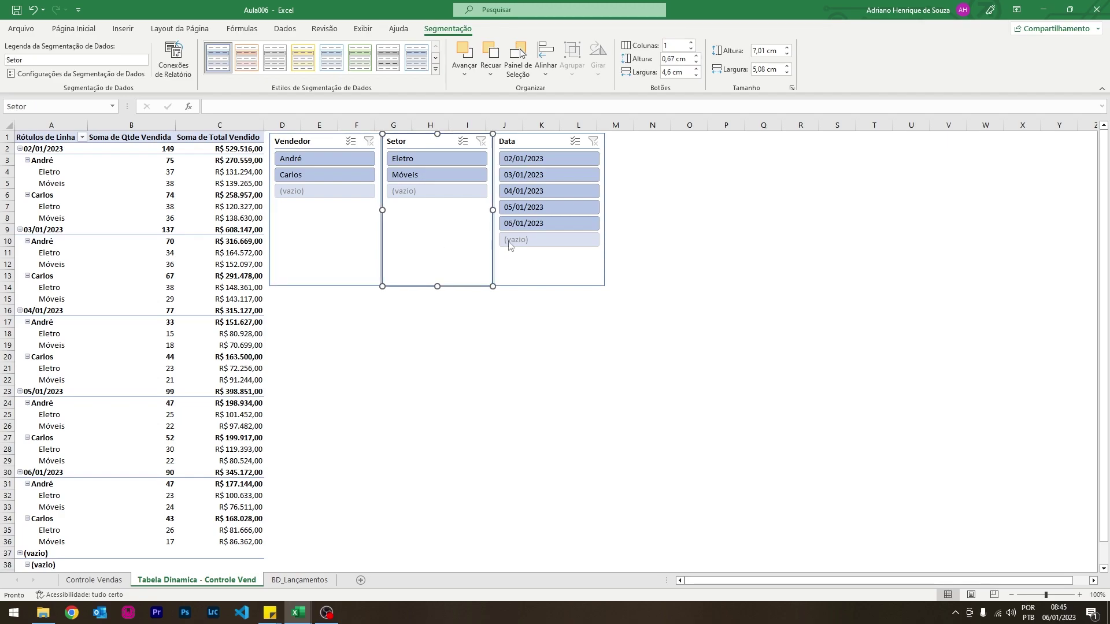
click(560, 275)
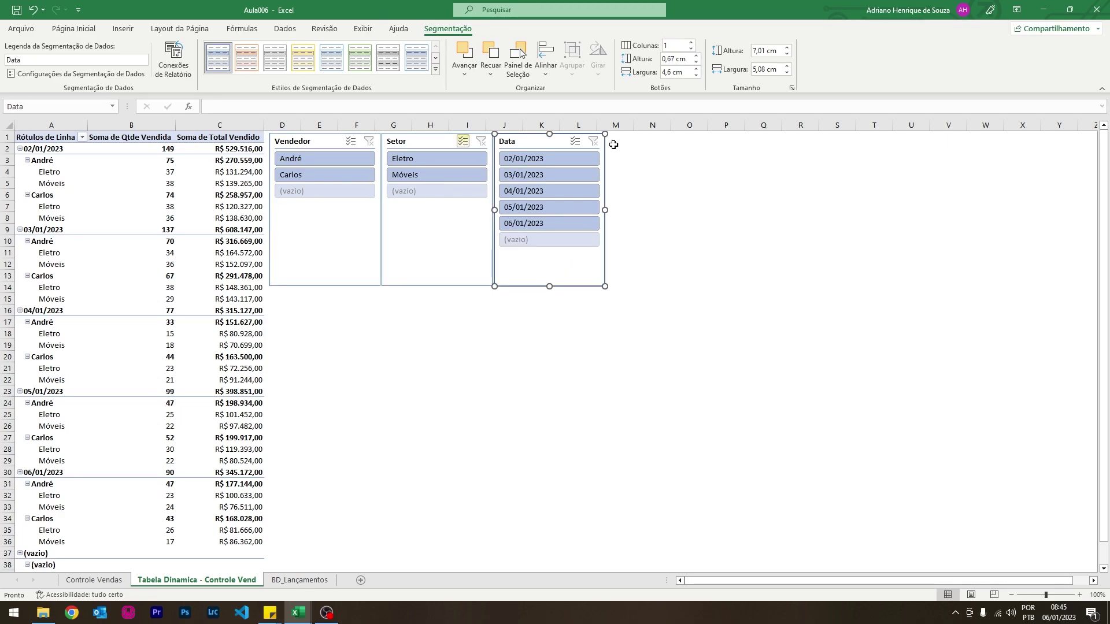
- Shorten the Vendedor and Setor slicers to about 3.3 cm, leaving Data at 7.01 cm
click(338, 269)
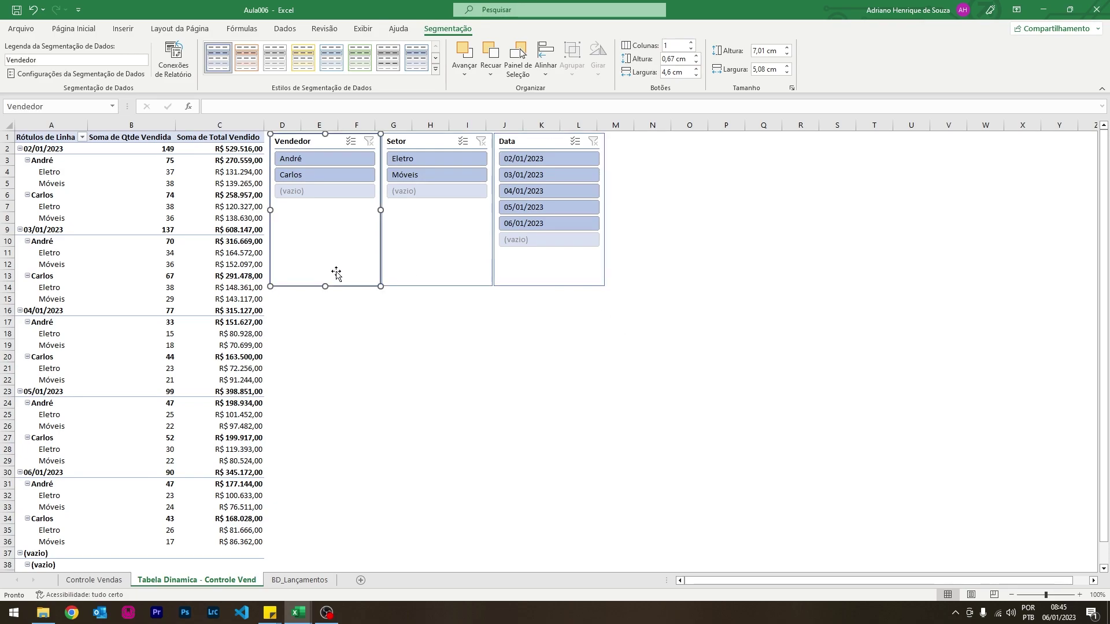
drag(325, 286, 334, 207)
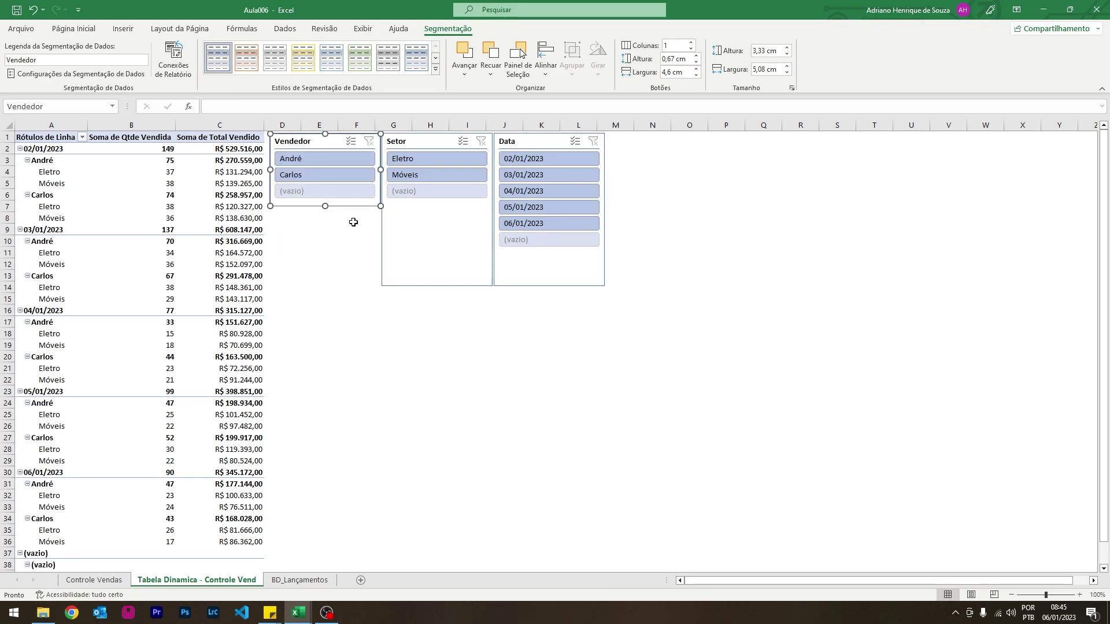
click(436, 264)
drag(438, 284, 439, 206)
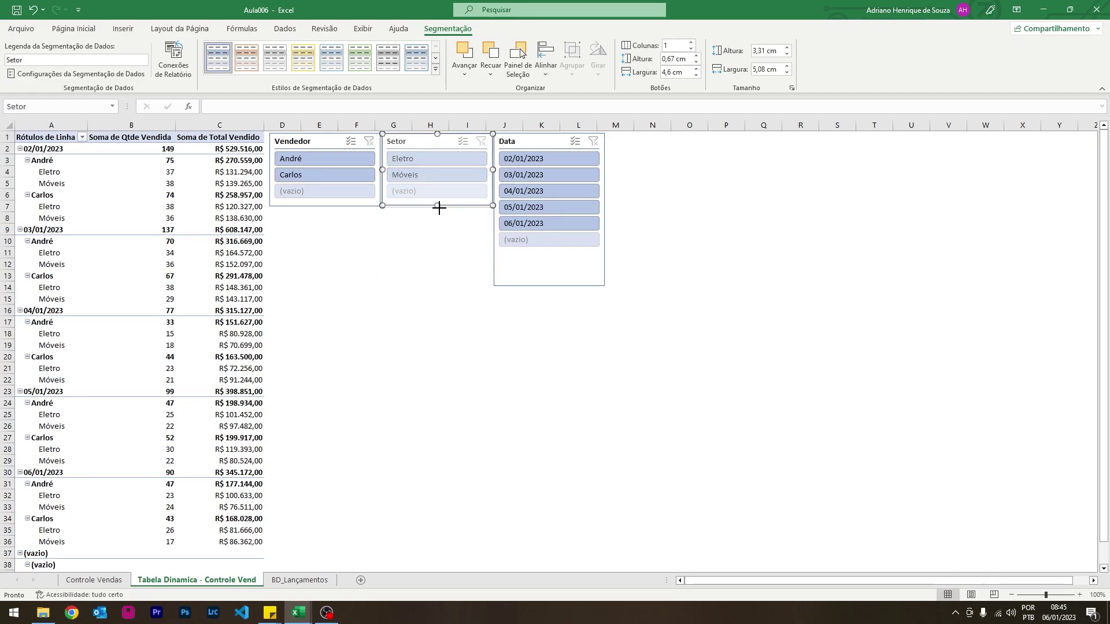
click(544, 270)
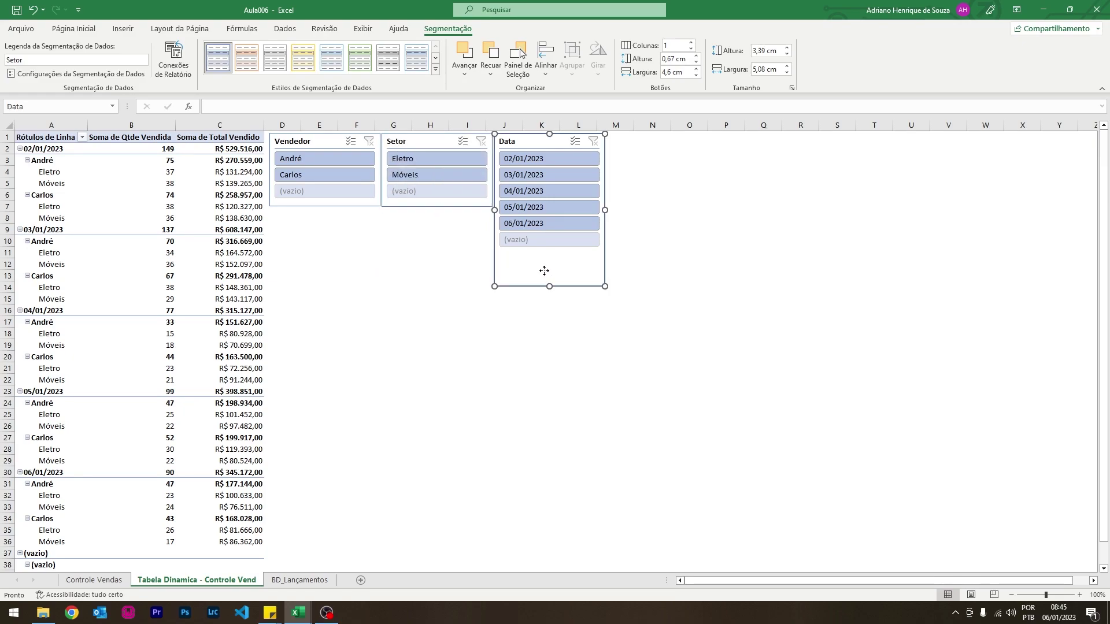
click(434, 322)
click(330, 162)
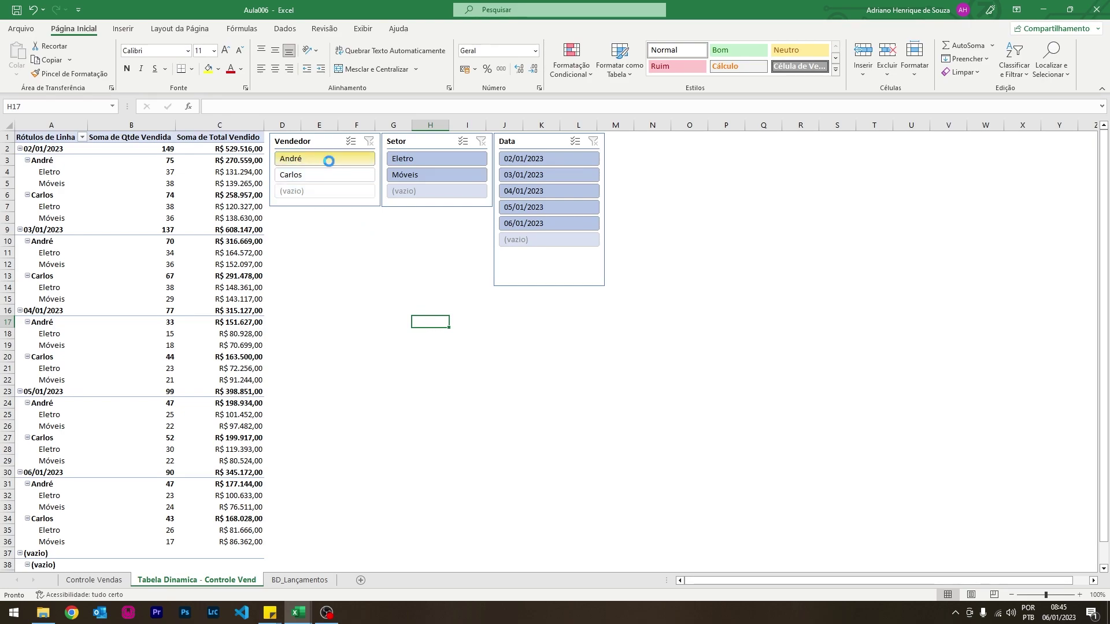
ctrl+click(324, 175)
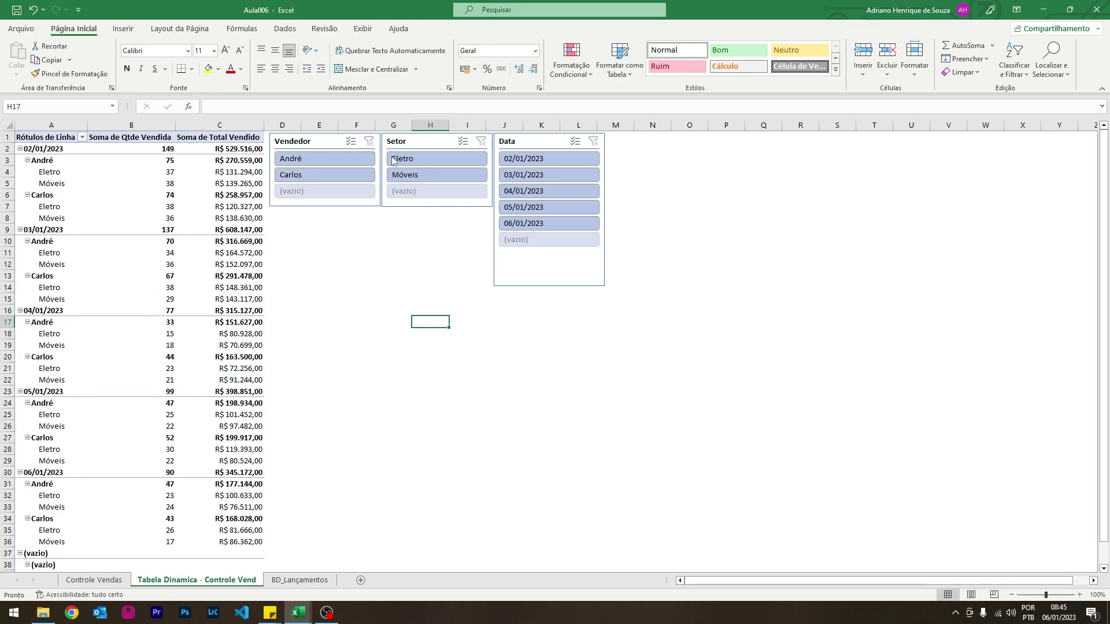
click(428, 159)
click(481, 141)
click(552, 162)
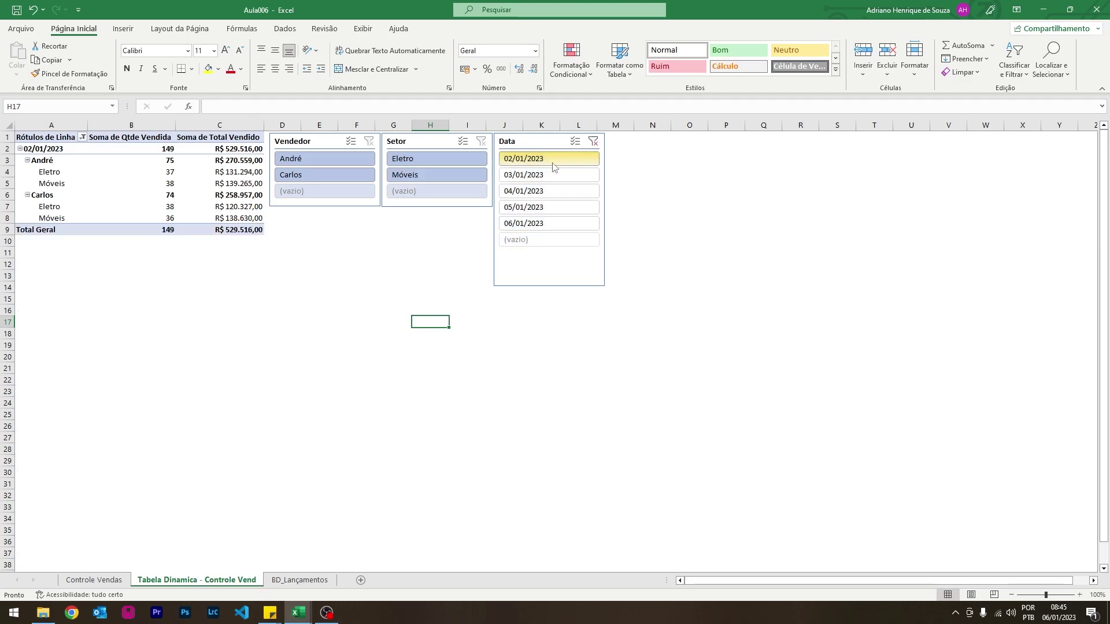
click(593, 141)
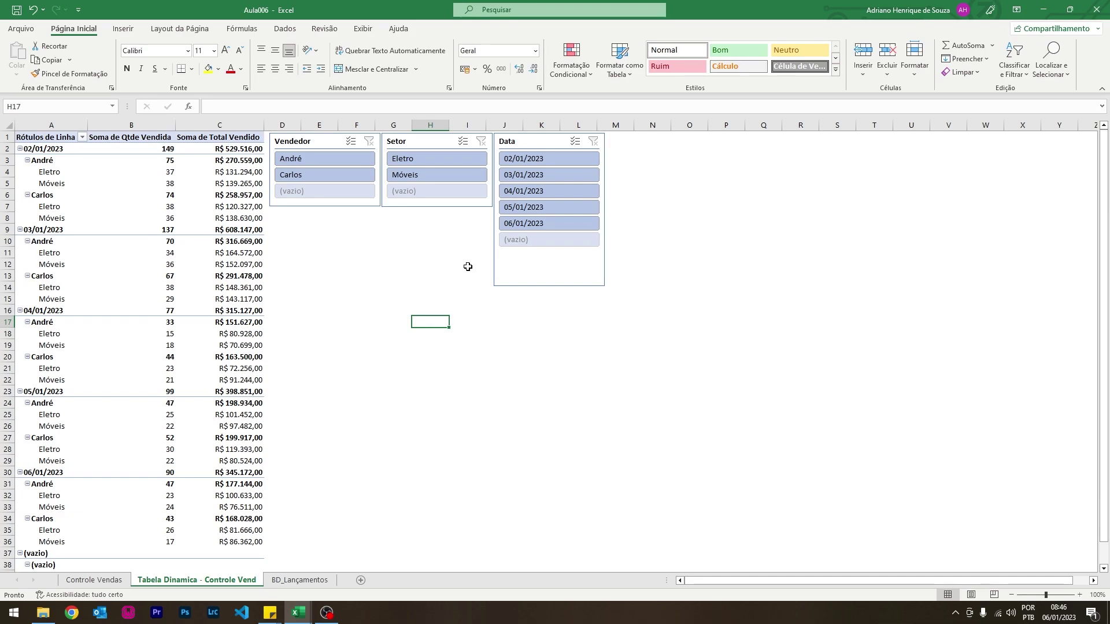
click(140, 27)
- Insert a 2D clustered column PivotChart of the pivot, enlarged beneath the slicers
click(178, 244)
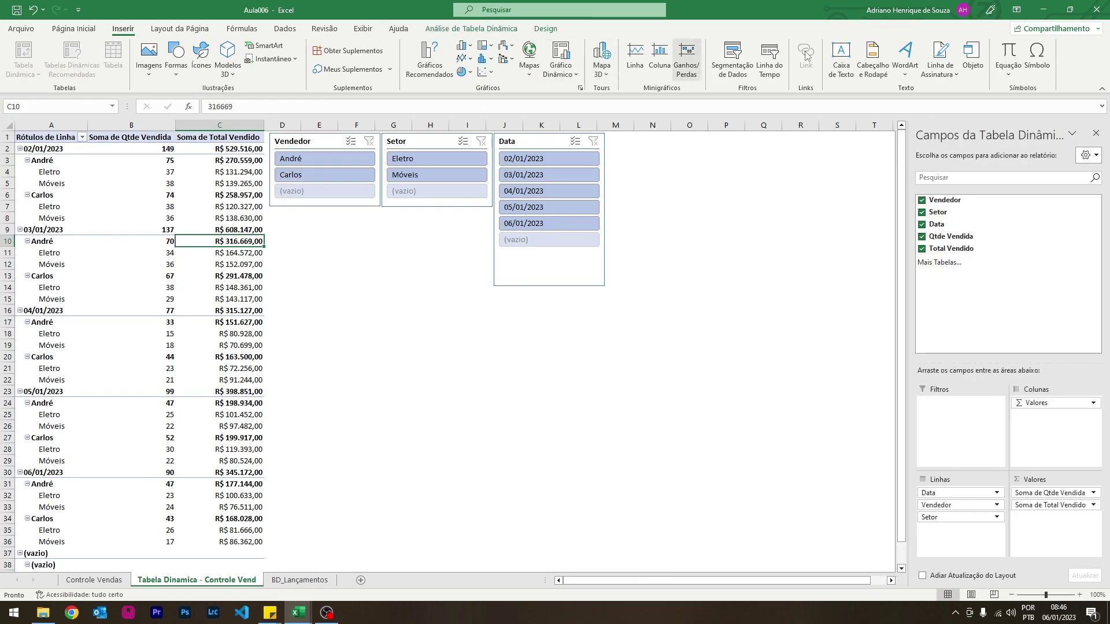
click(483, 60)
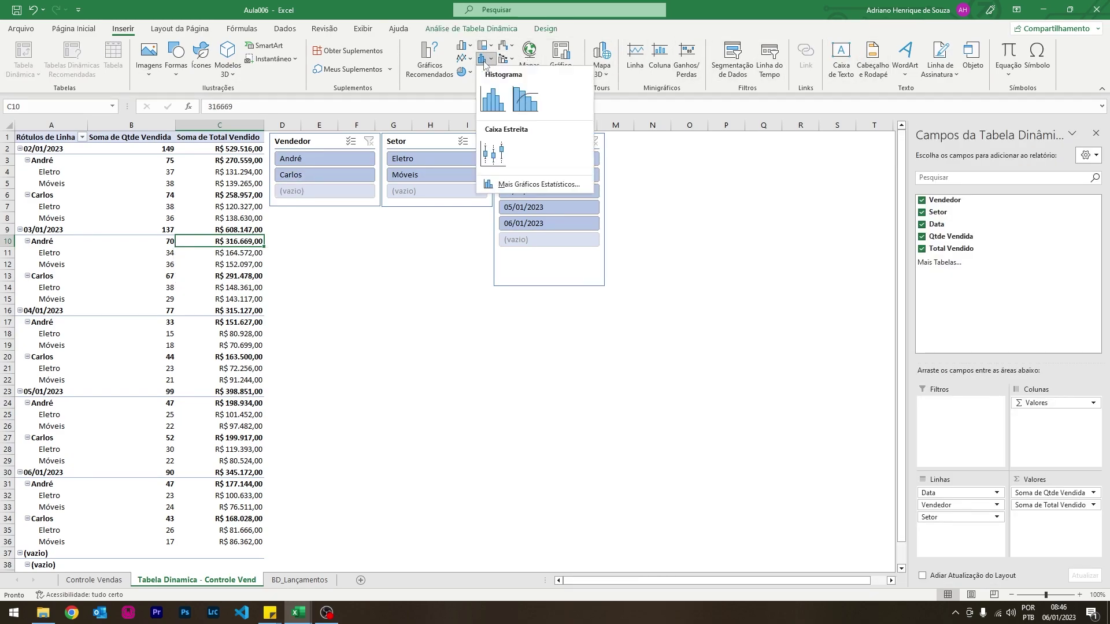
click(101, 262)
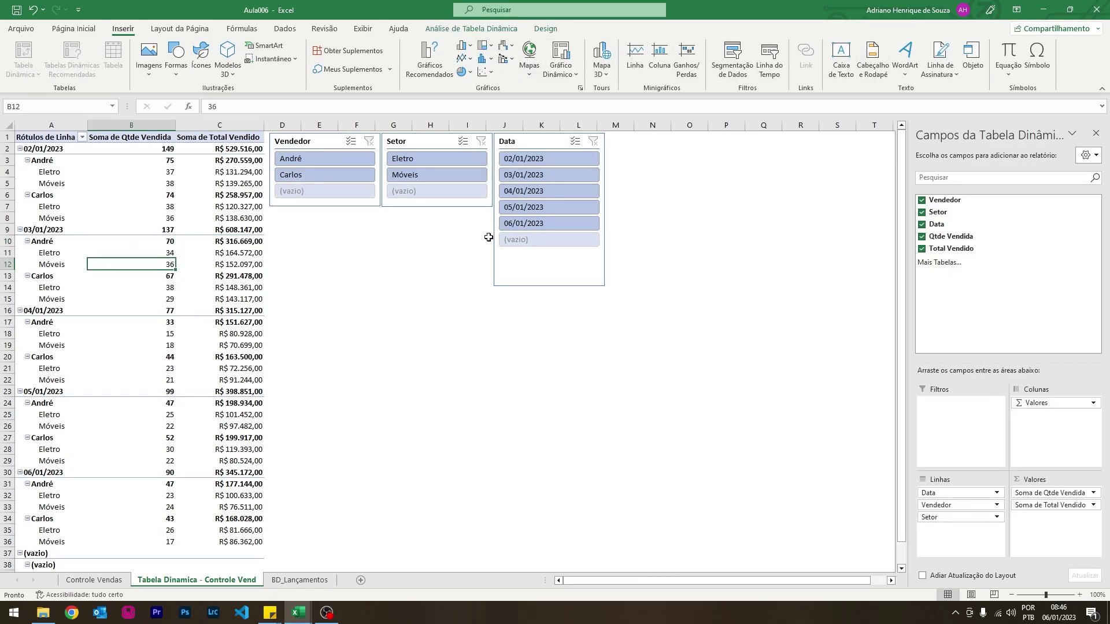
click(476, 58)
click(461, 46)
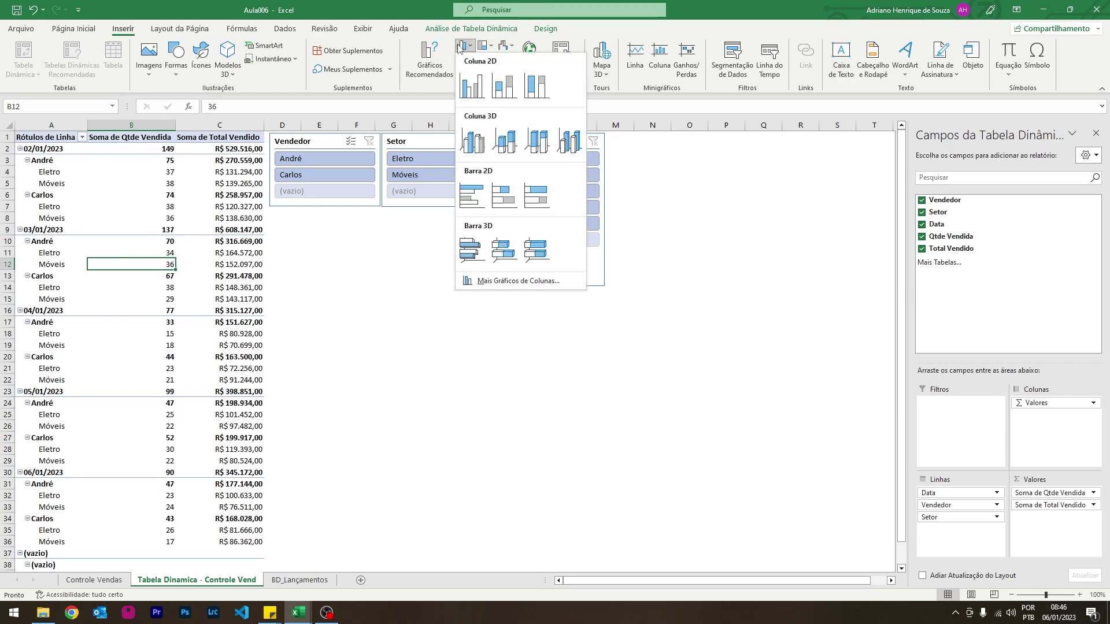
click(469, 85)
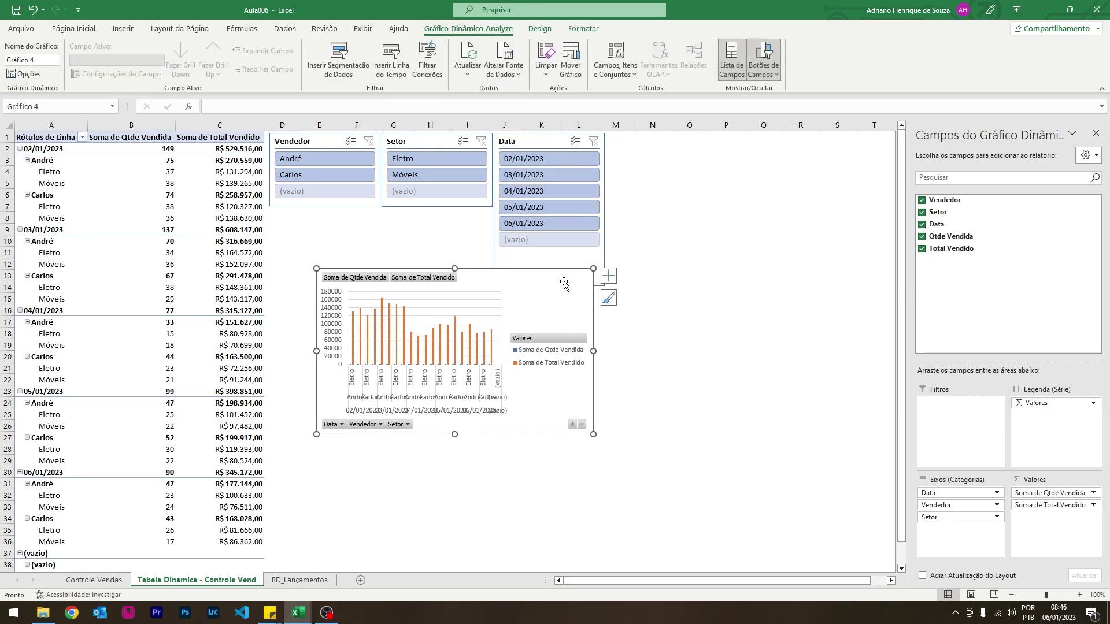
drag(585, 277, 545, 283)
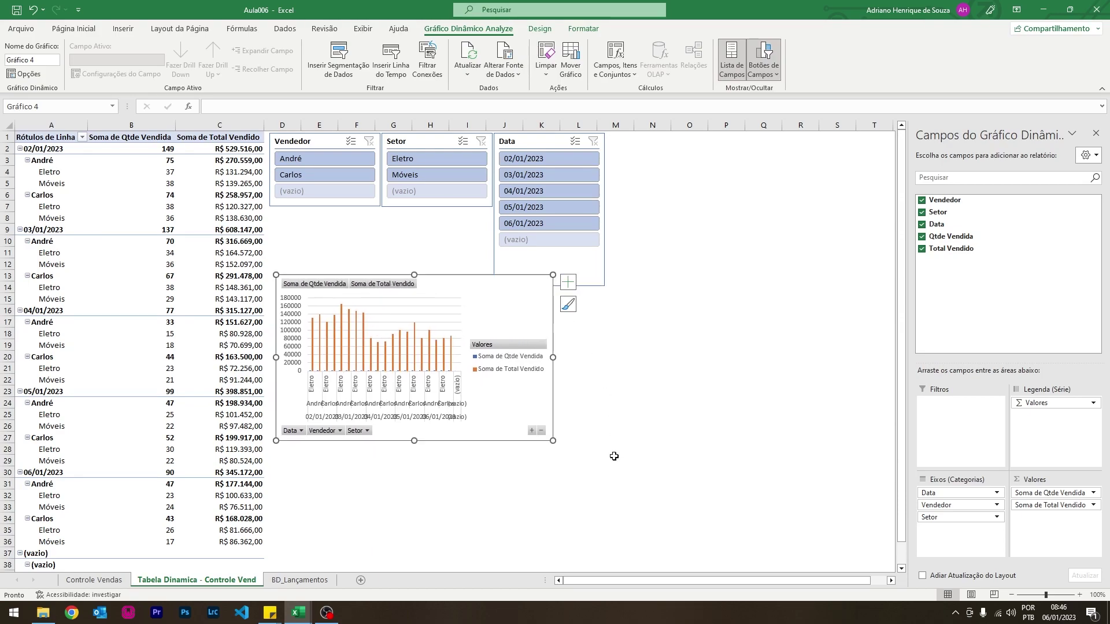
mouse_move(553, 440)
mouse_down()
mouse_move(662, 514)
mouse_move(701, 482)
mouse_up()
drag(636, 444, 629, 474)
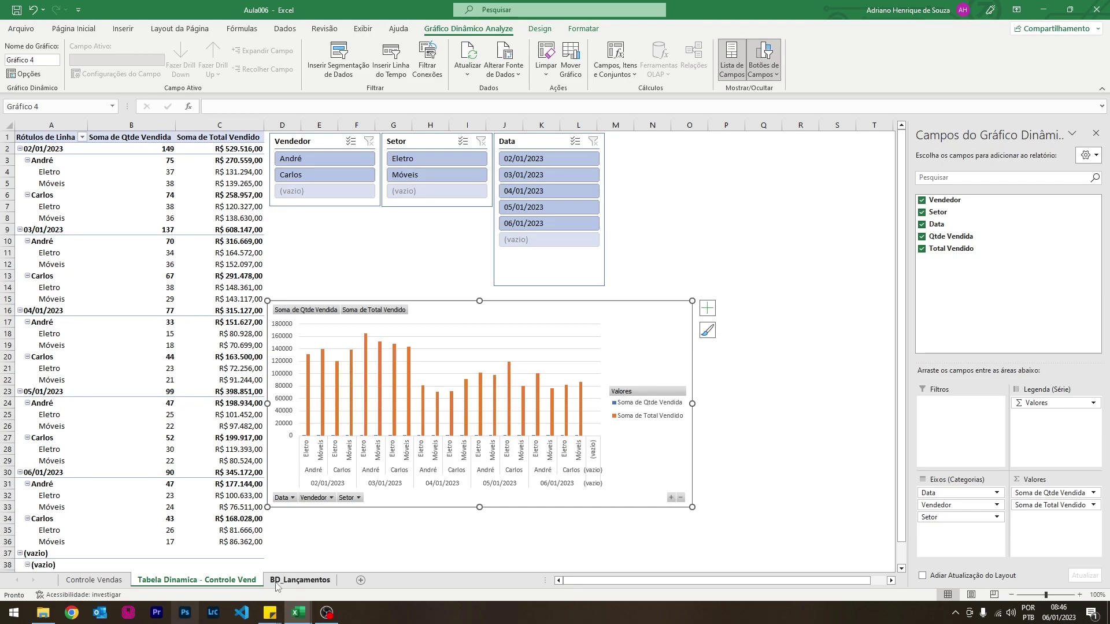
- Add a sheet named 'Grafico de vendas' and turn off its Linhas de Grade
click(360, 581)
double_click(285, 581)
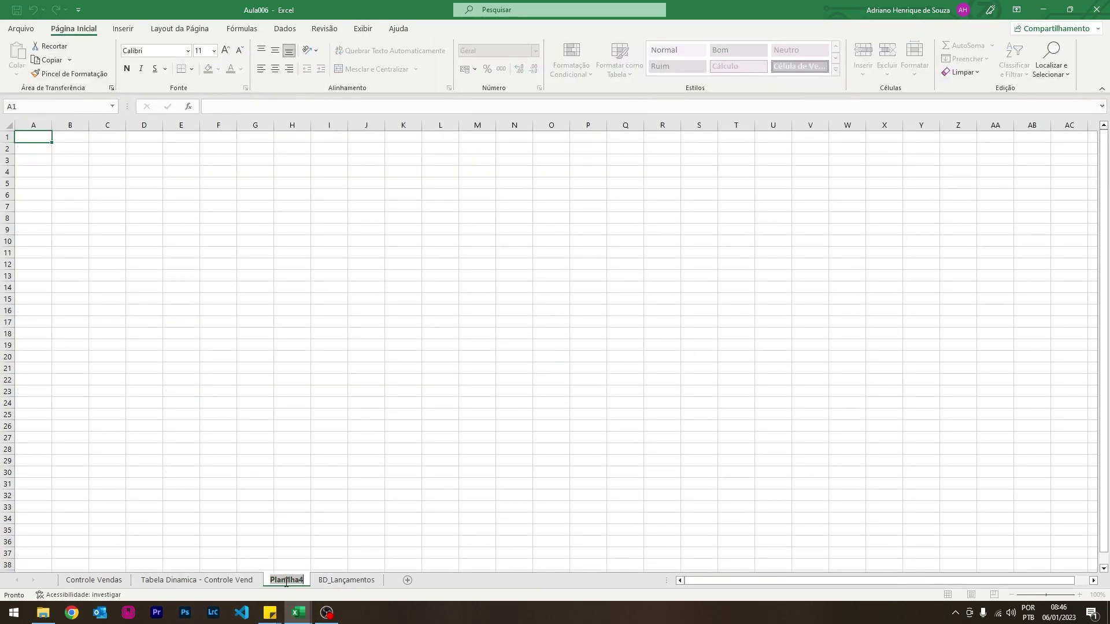
text(Grafico)
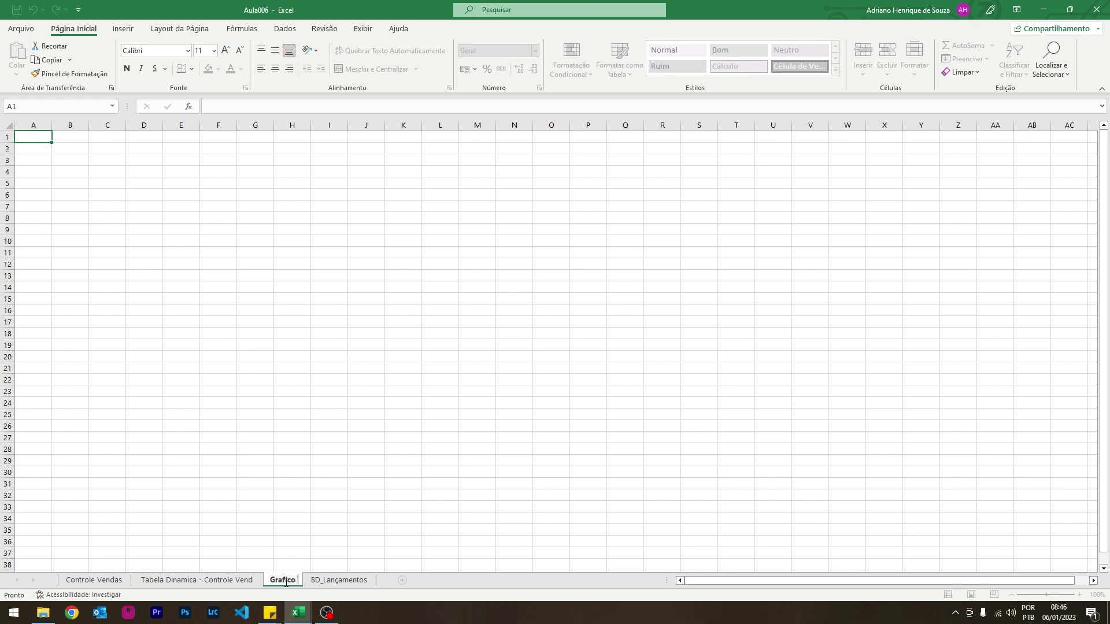
text( e)
key(BackSpace)
text(d)
text(e vendas)
key(Return)
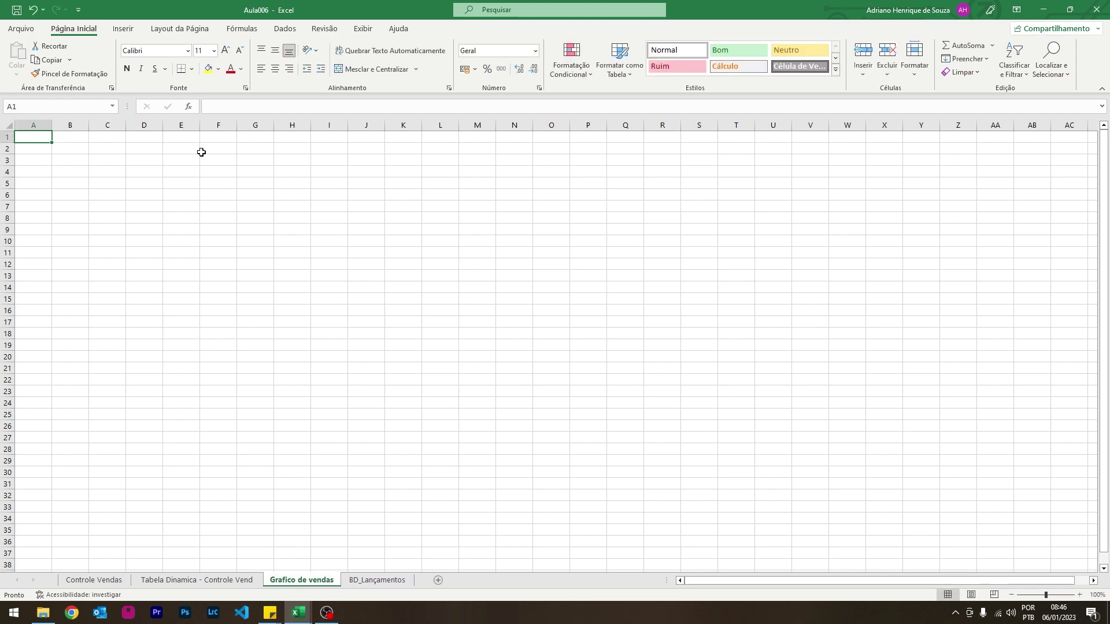
click(363, 29)
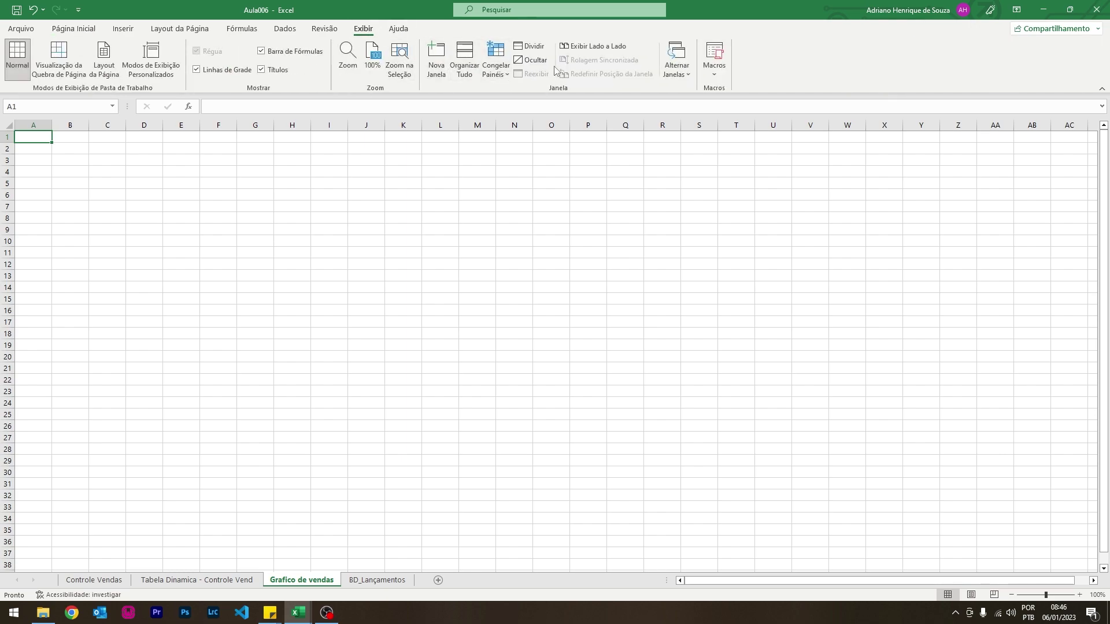
click(196, 69)
- Cut the PivotChart from the pivot sheet and paste it onto Grafico de vendas
click(209, 206)
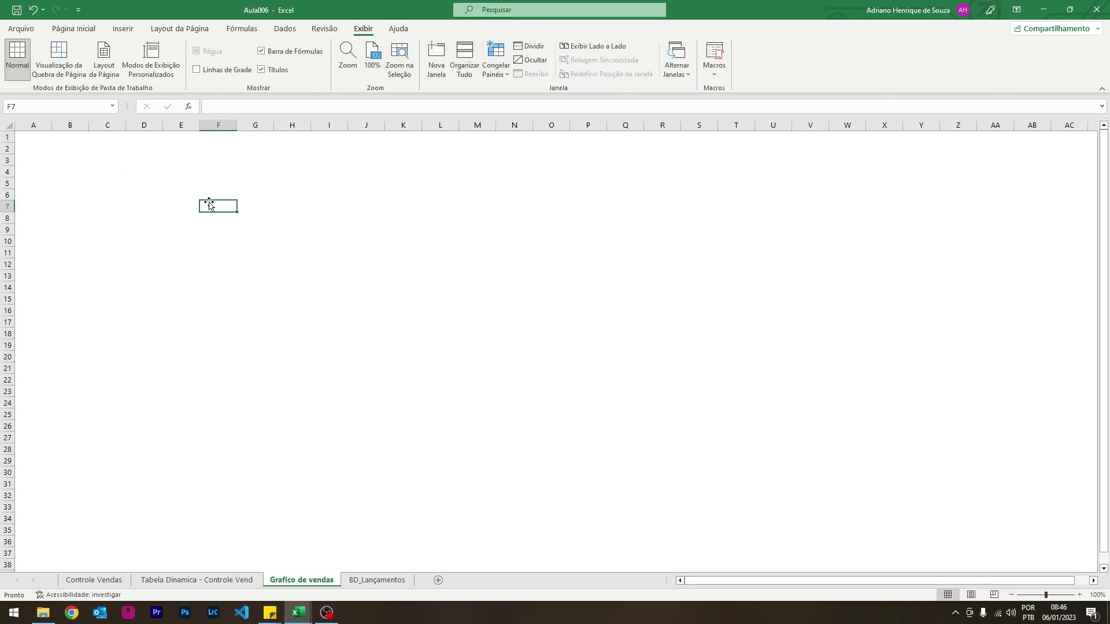
click(212, 580)
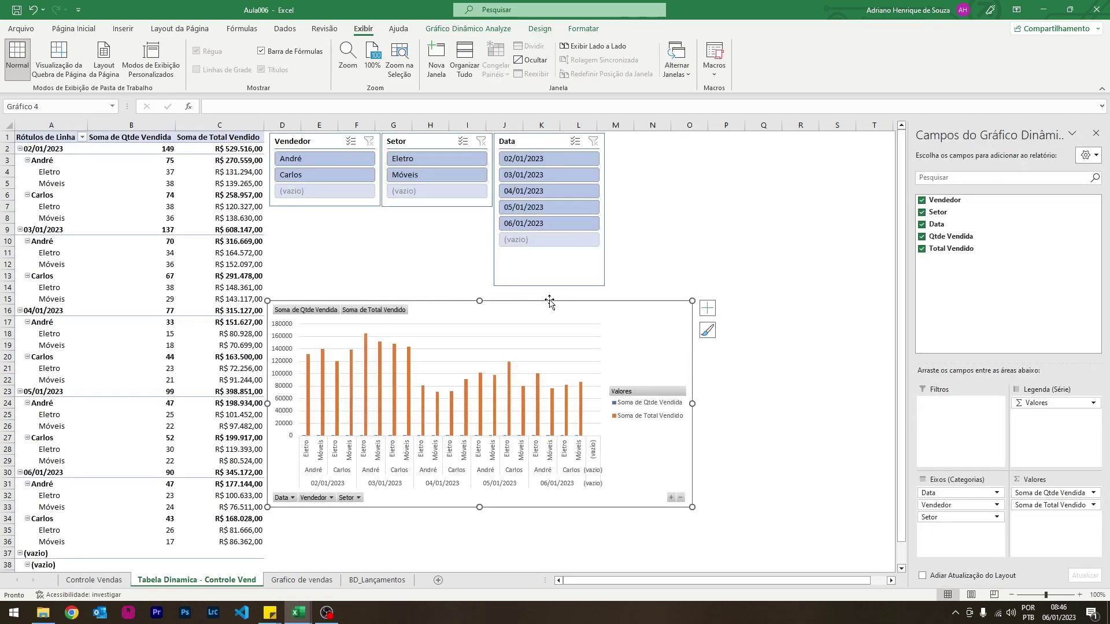
key(Delete)
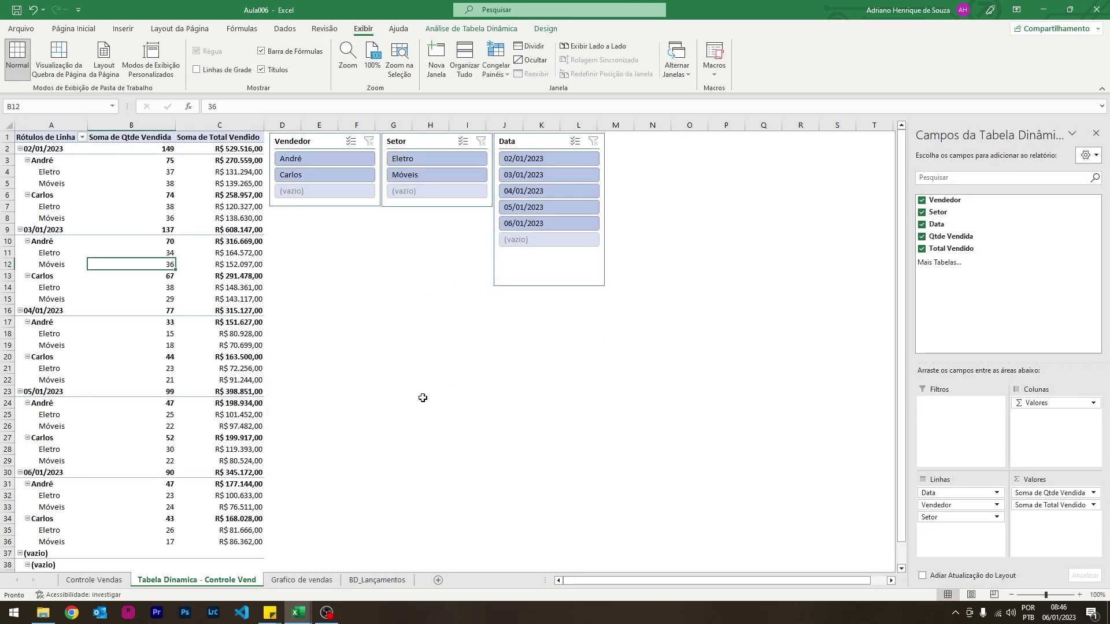
click(298, 580)
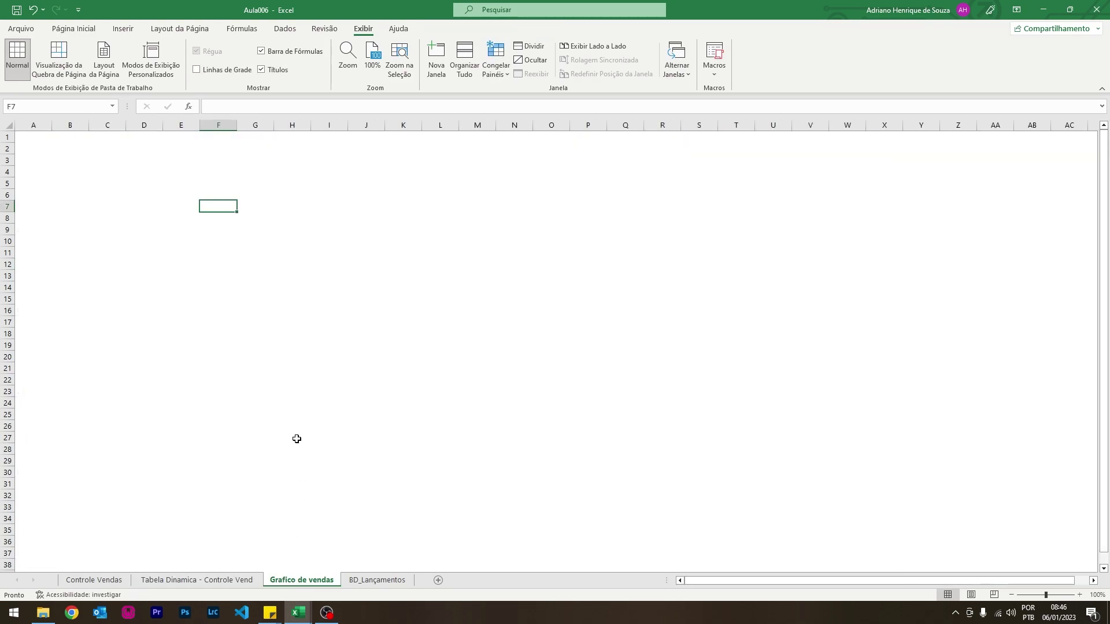
key(ctrl+v)
- Enlarge the chart to span about columns A to Q, then return to the pivot sheet
mouse_move(498, 213)
mouse_down()
mouse_move(308, 191)
mouse_move(309, 209)
mouse_up()
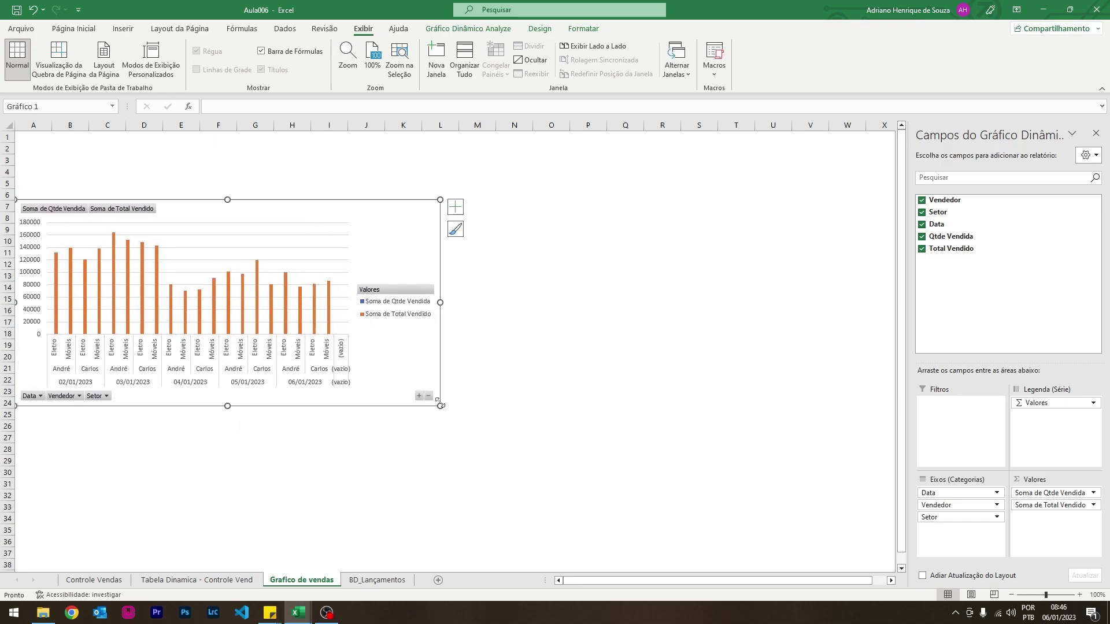
drag(441, 405, 728, 518)
click(772, 391)
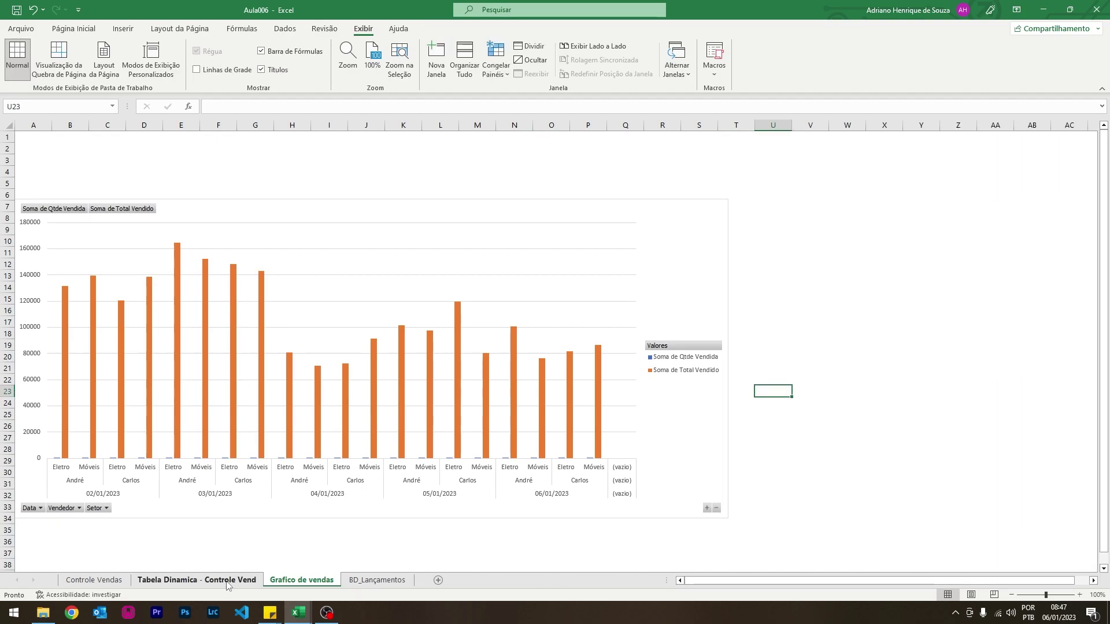
click(196, 580)
click(325, 143)
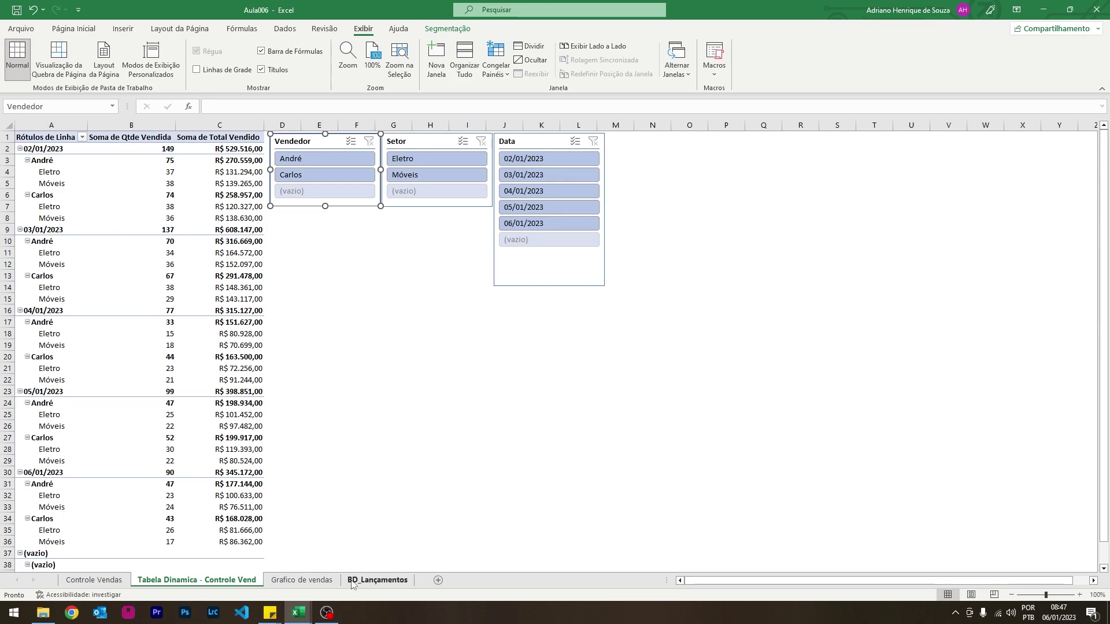
- Copy the Vendedor slicer onto Grafico de vendas and place it top-left above the chart
key(ctrl+c)
click(301, 580)
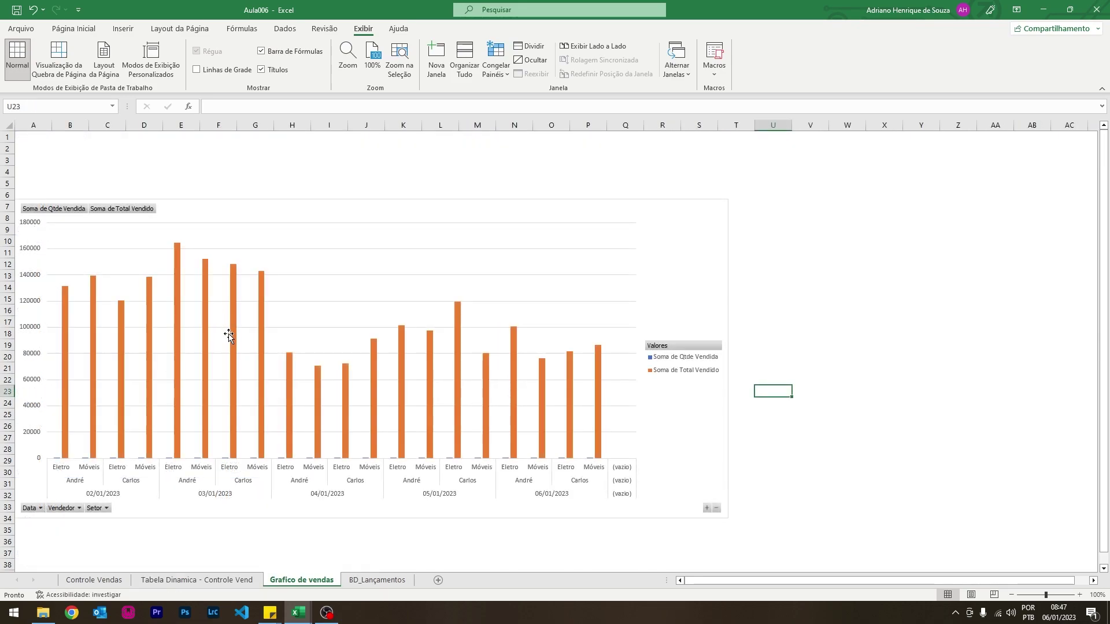
key(ctrl+v)
drag(218, 142, 40, 135)
- Copy the Setor slicer onto Grafico de vendas and place it beside the Vendedor slicer
click(196, 579)
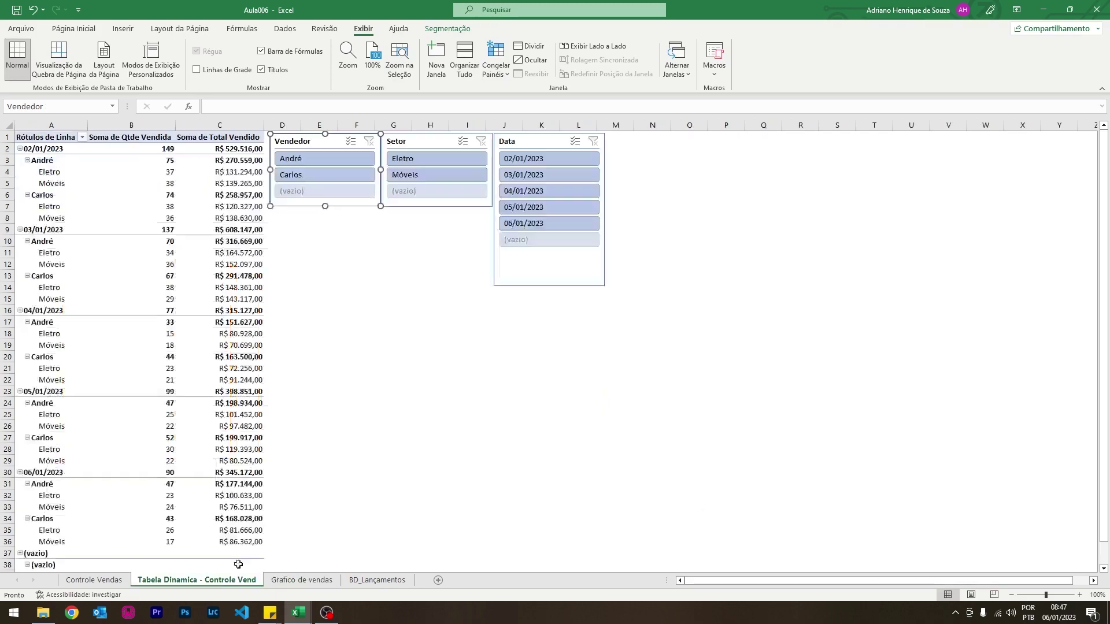
click(452, 207)
key(ctrl+c)
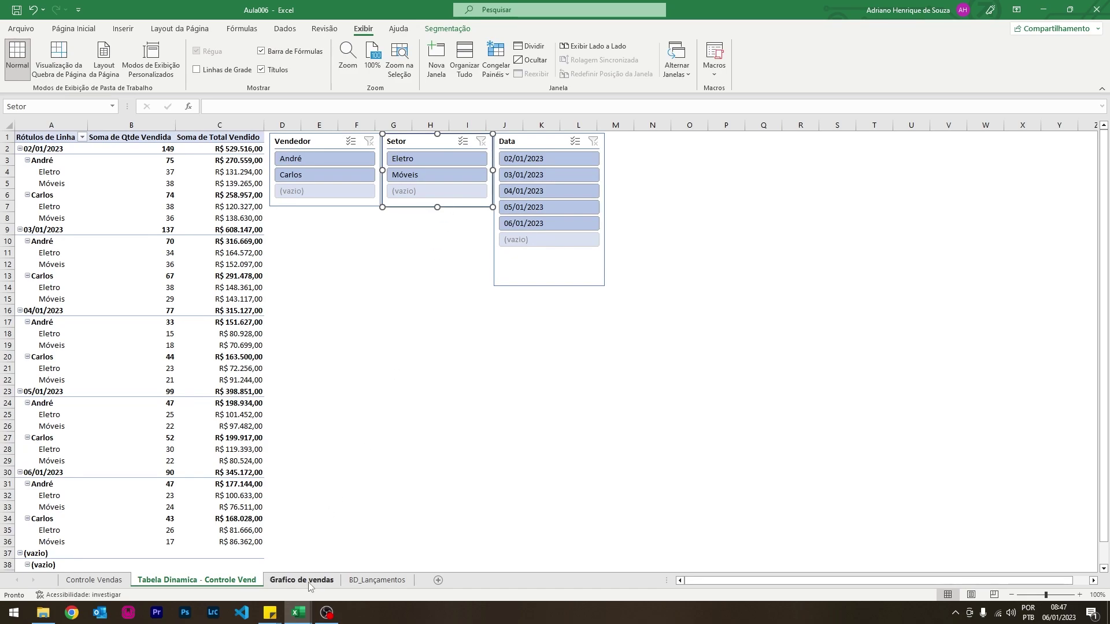
click(301, 580)
key(ctrl+v)
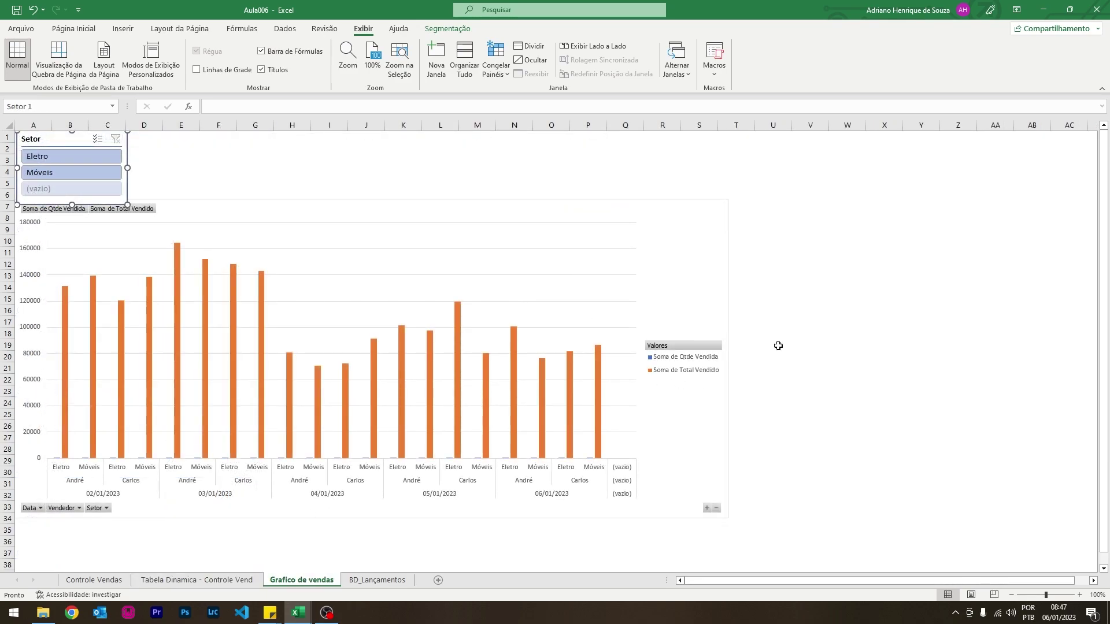
click(783, 332)
drag(57, 142, 165, 138)
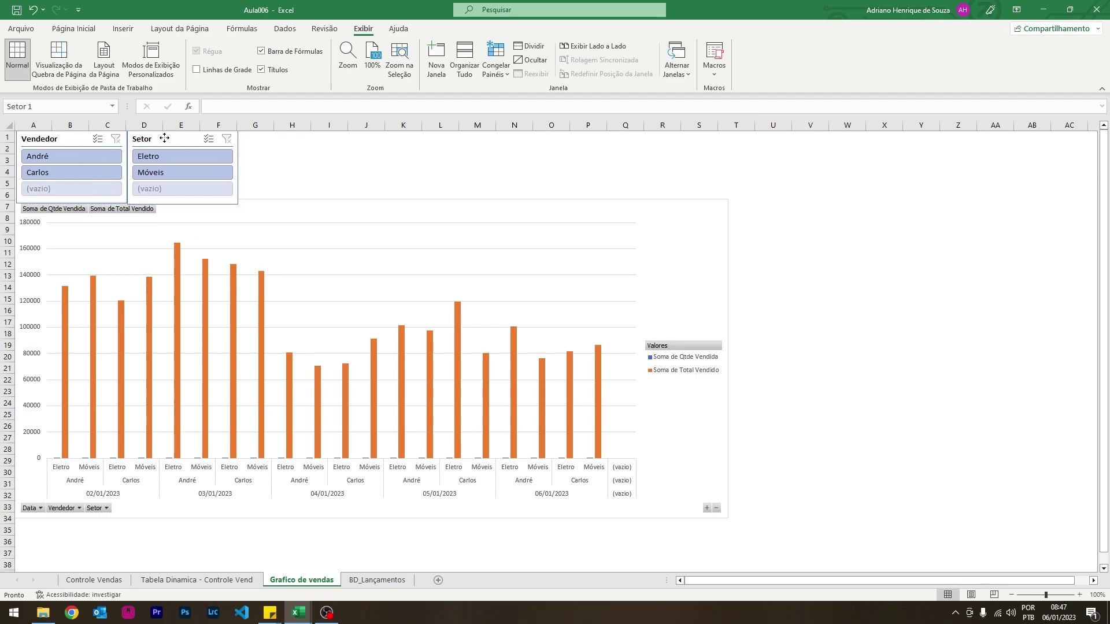
- Paste the Data slicer onto Grafico de vendas, narrow the chart, and set the slicer beside it
click(216, 581)
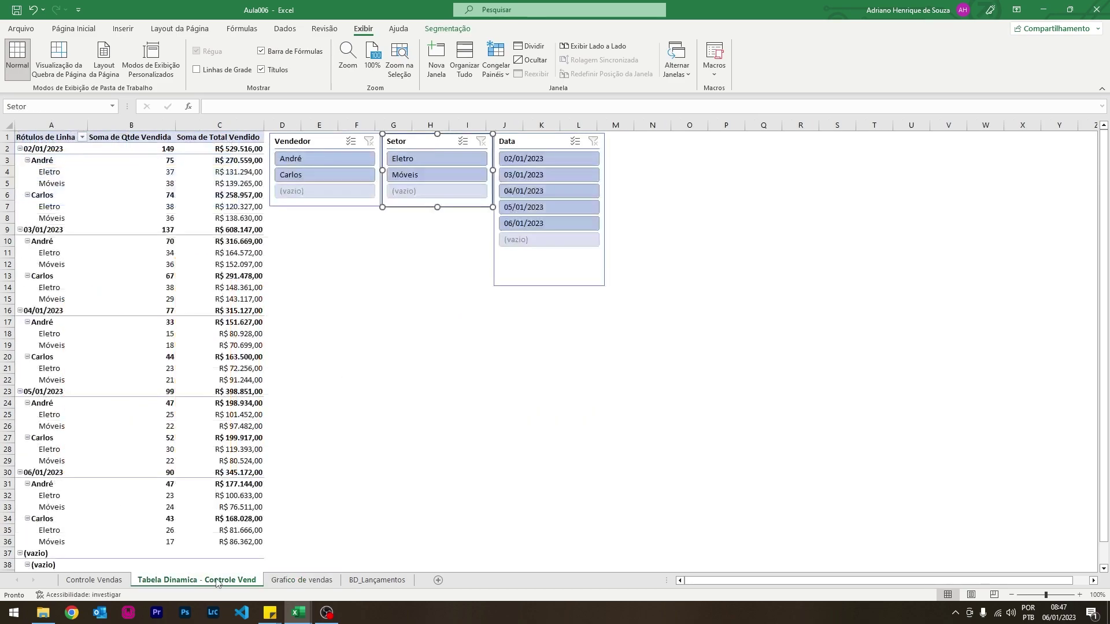
click(542, 263)
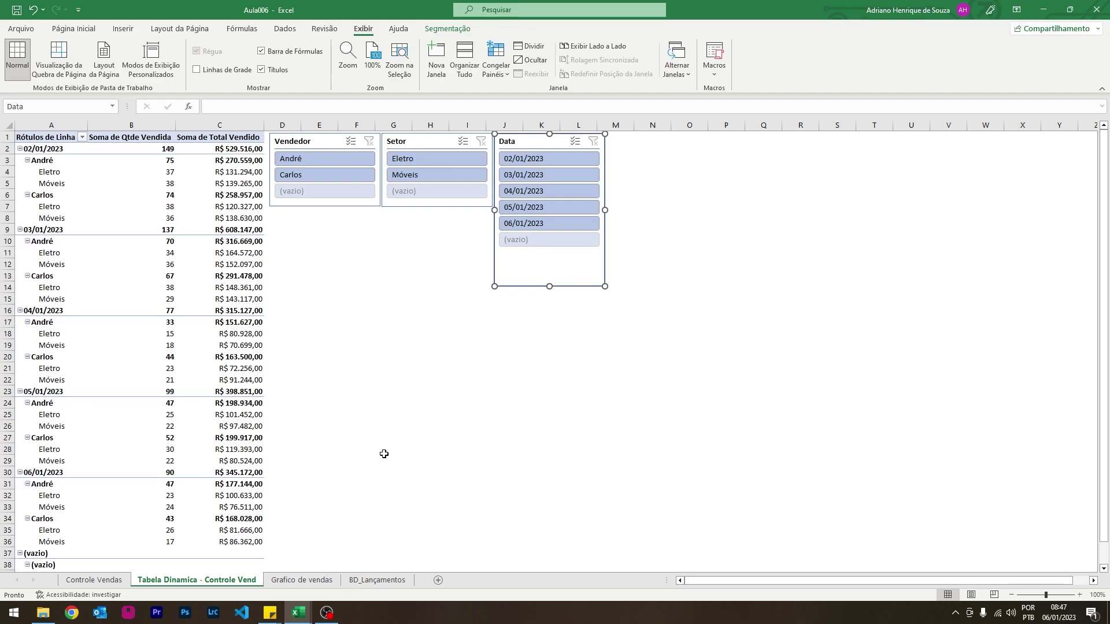
click(301, 580)
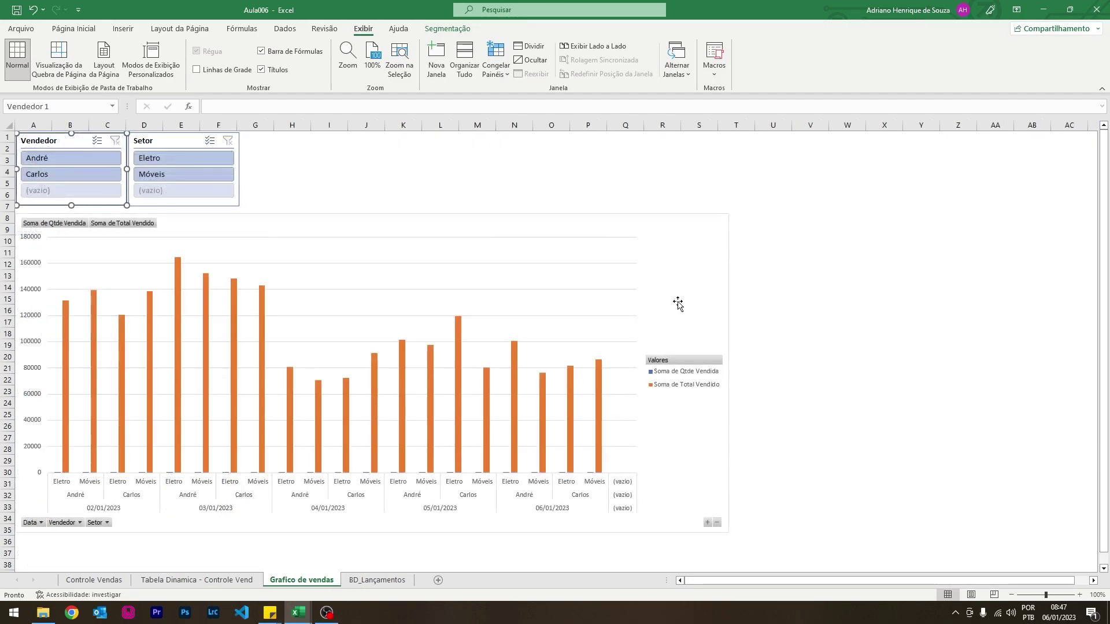
key(ctrl+v)
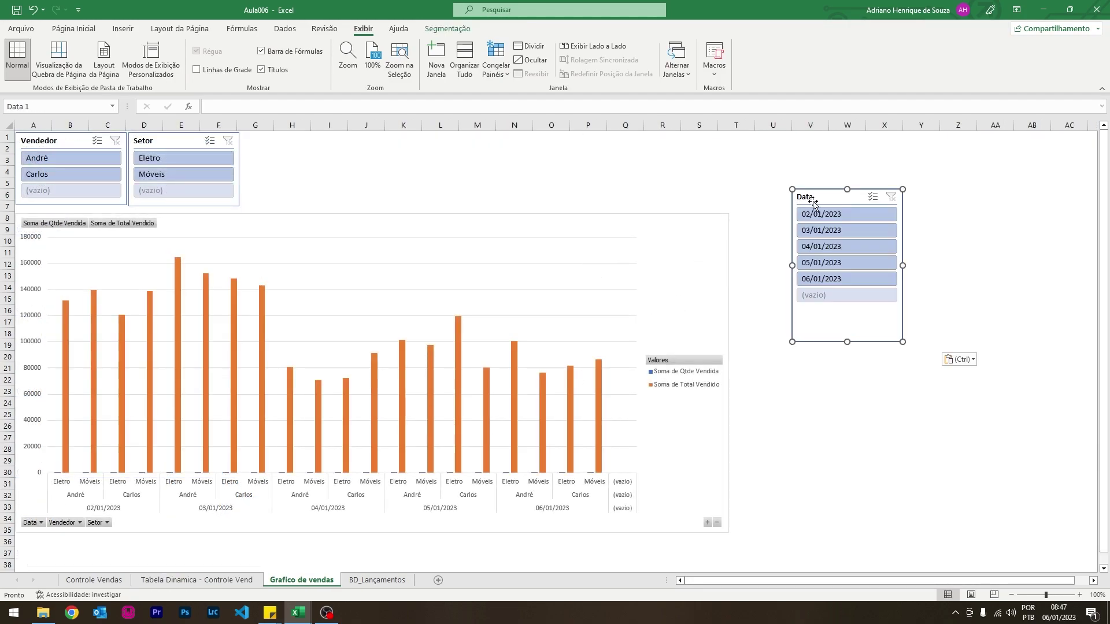
mouse_move(816, 195)
mouse_down()
mouse_move(661, 154)
mouse_move(765, 139)
mouse_up()
click(704, 300)
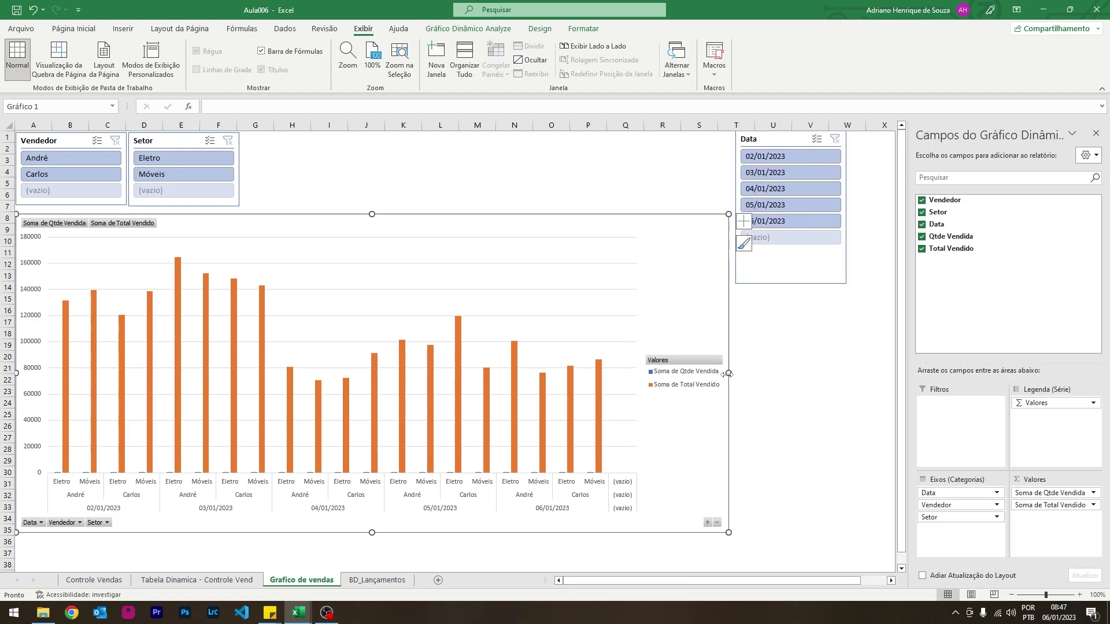
drag(728, 372, 572, 388)
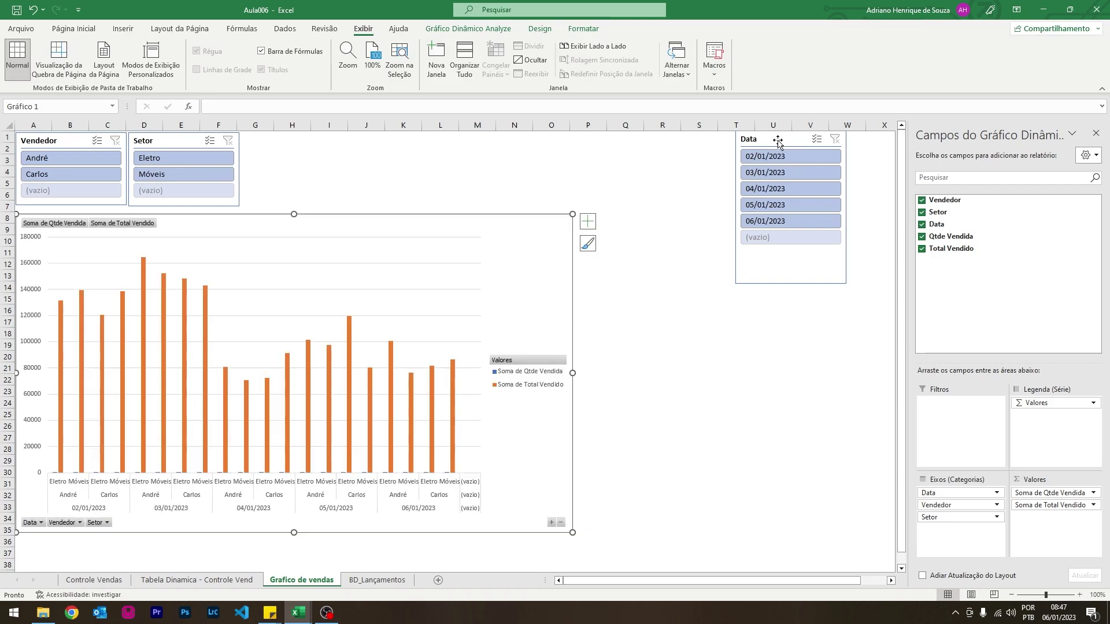
drag(777, 143, 617, 142)
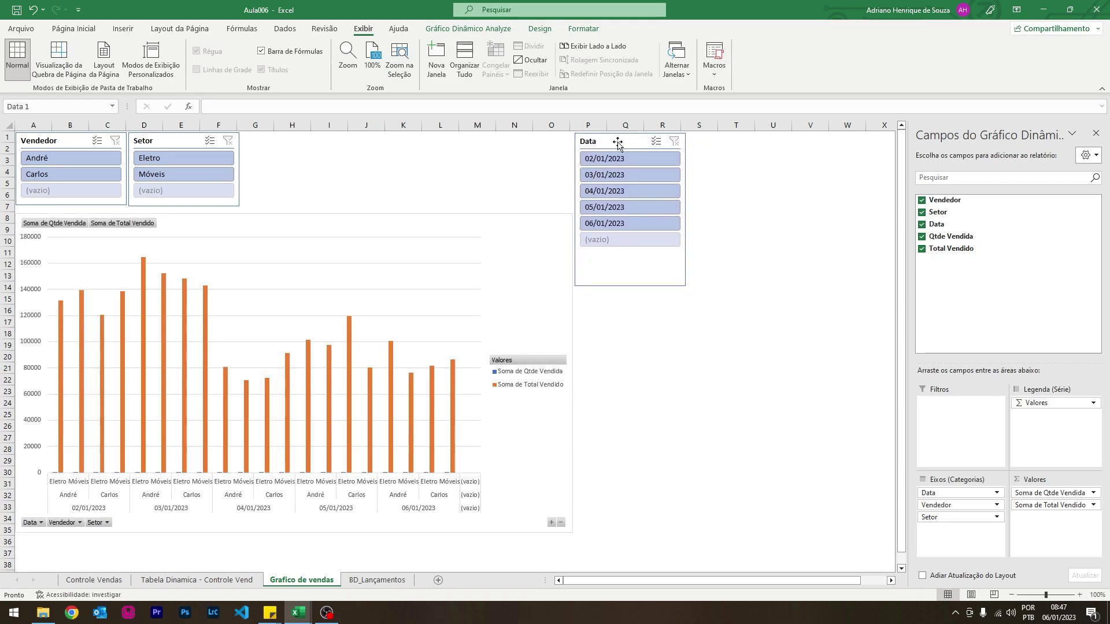
click(662, 437)
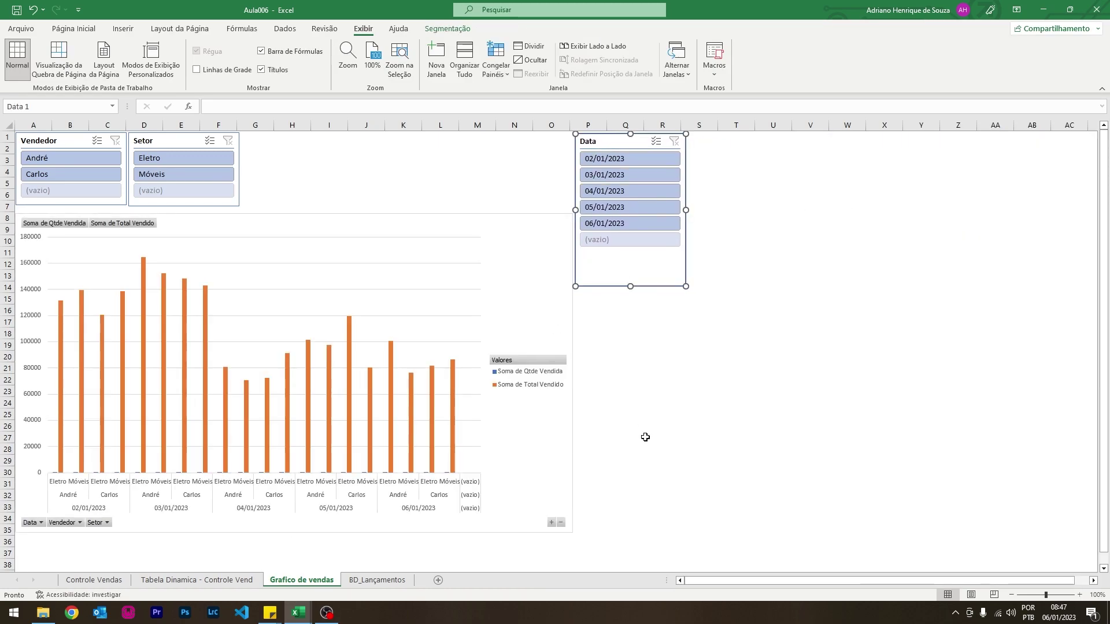
- Try and clear the André and Eletro filters, then filter the chart to 02/01/2023
click(50, 165)
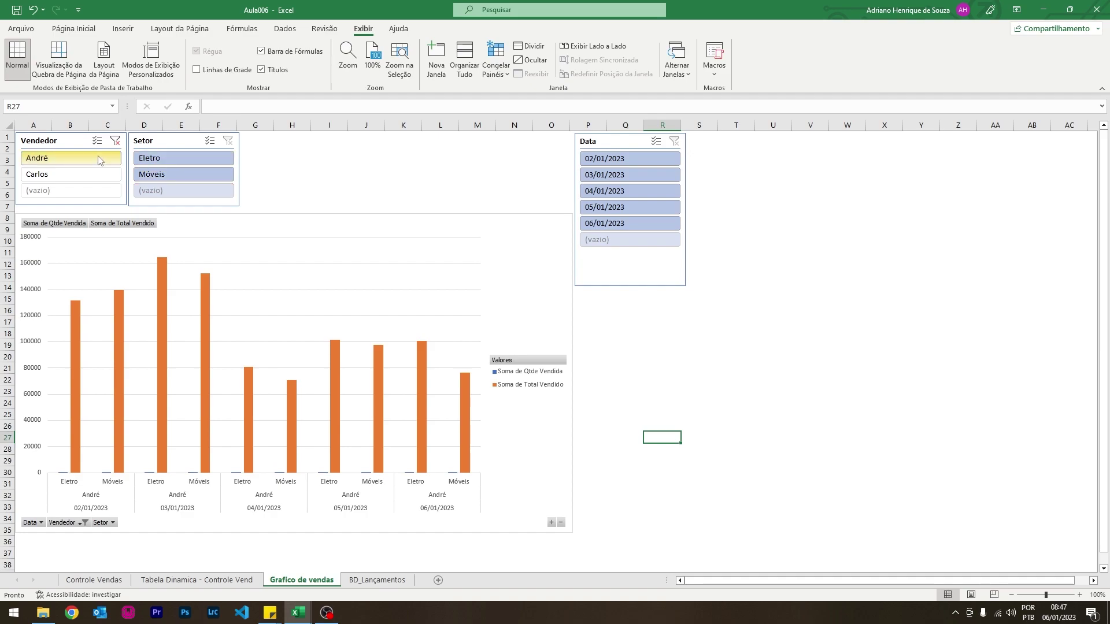
click(115, 140)
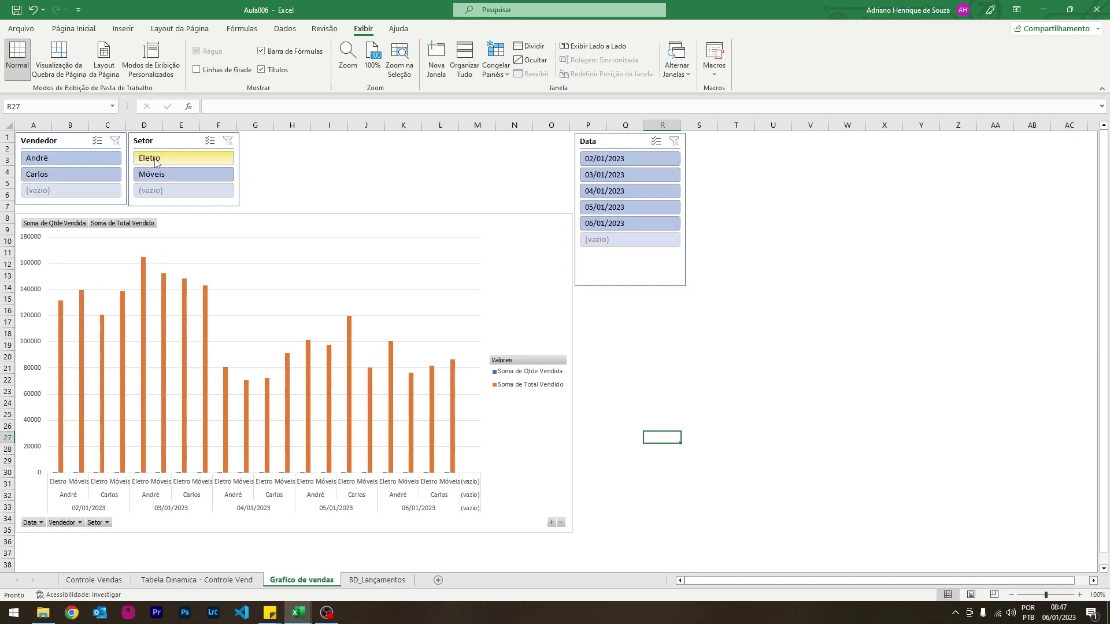
click(154, 164)
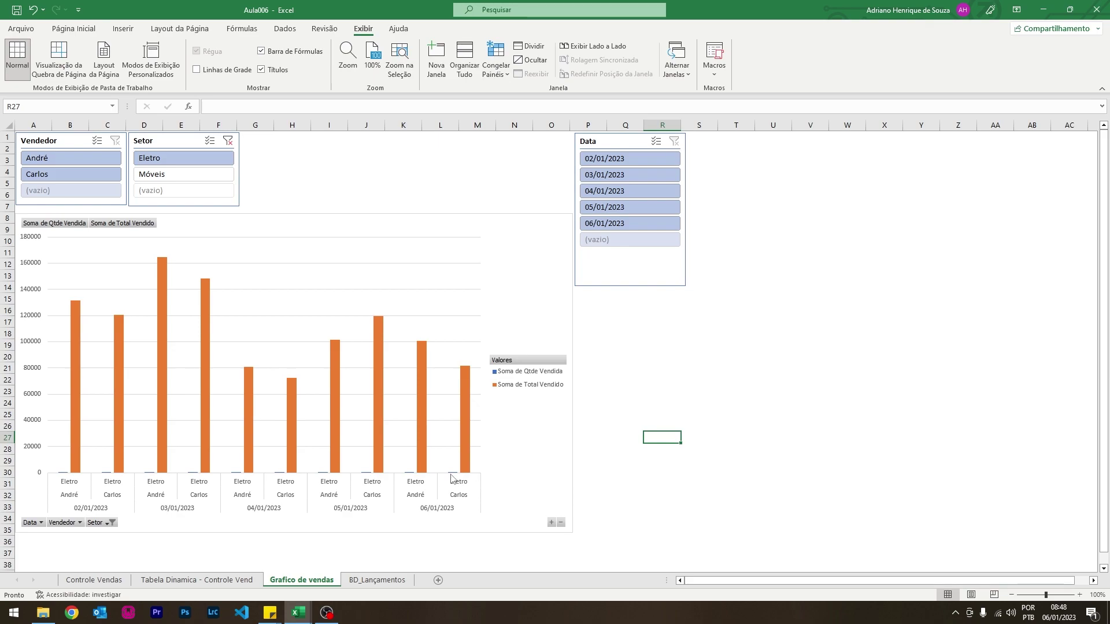
click(227, 141)
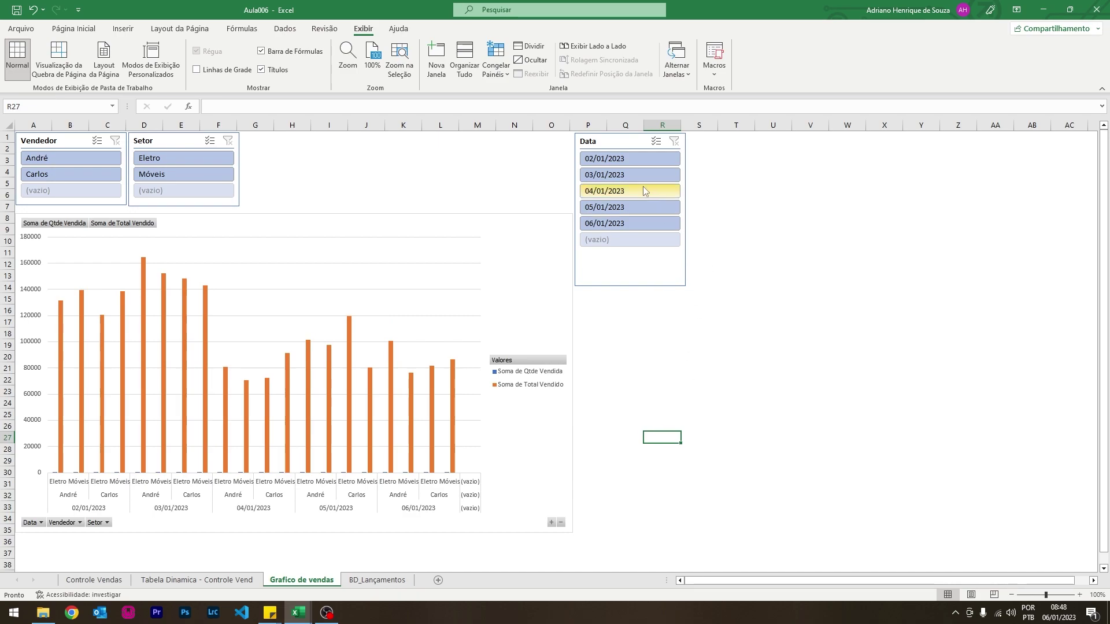
click(633, 161)
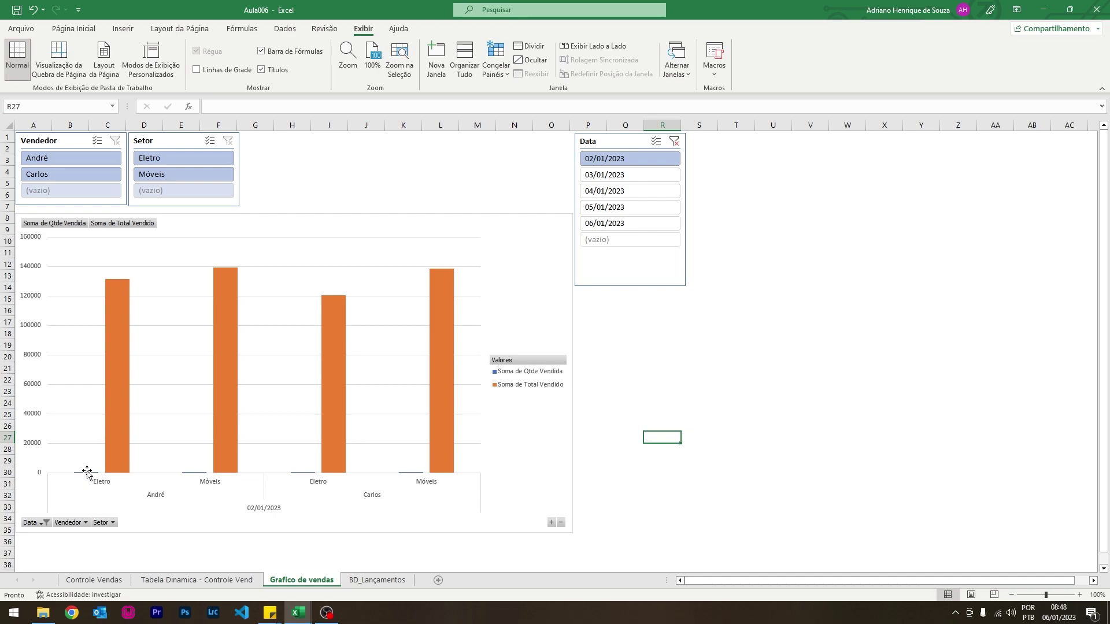
click(87, 472)
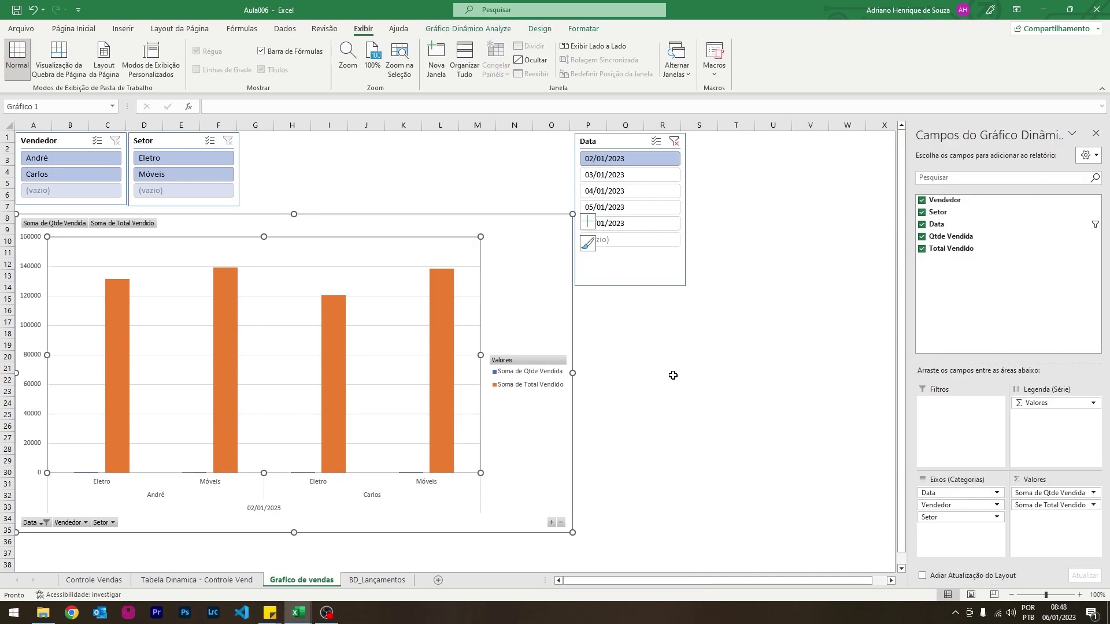
mouse_move(951, 250)
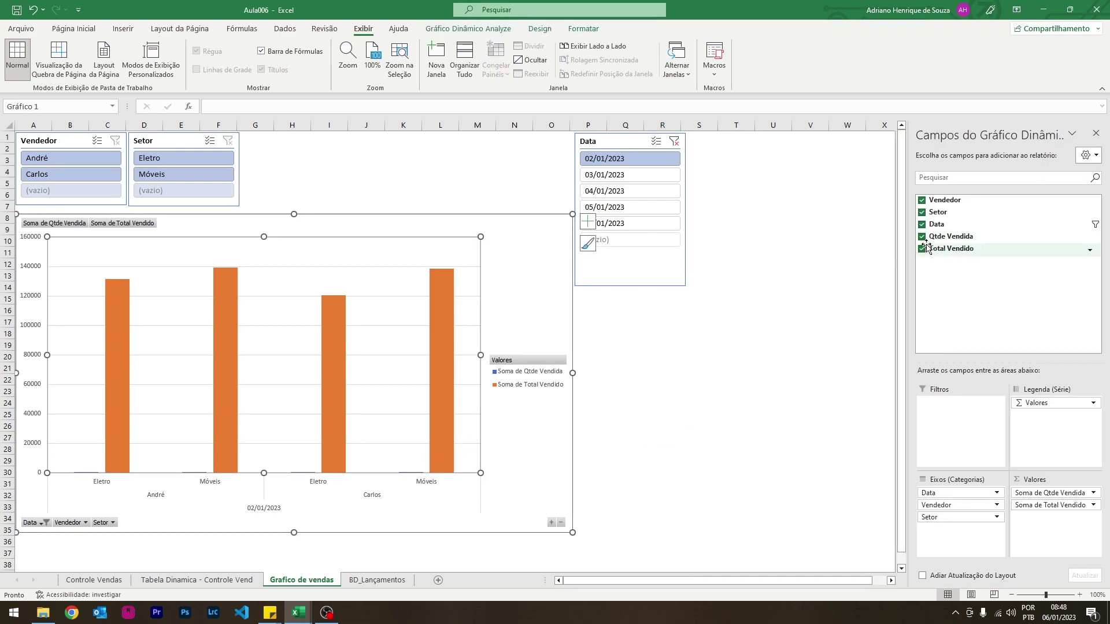
- Remove Qtde Vendida from the PivotChart's values
click(921, 236)
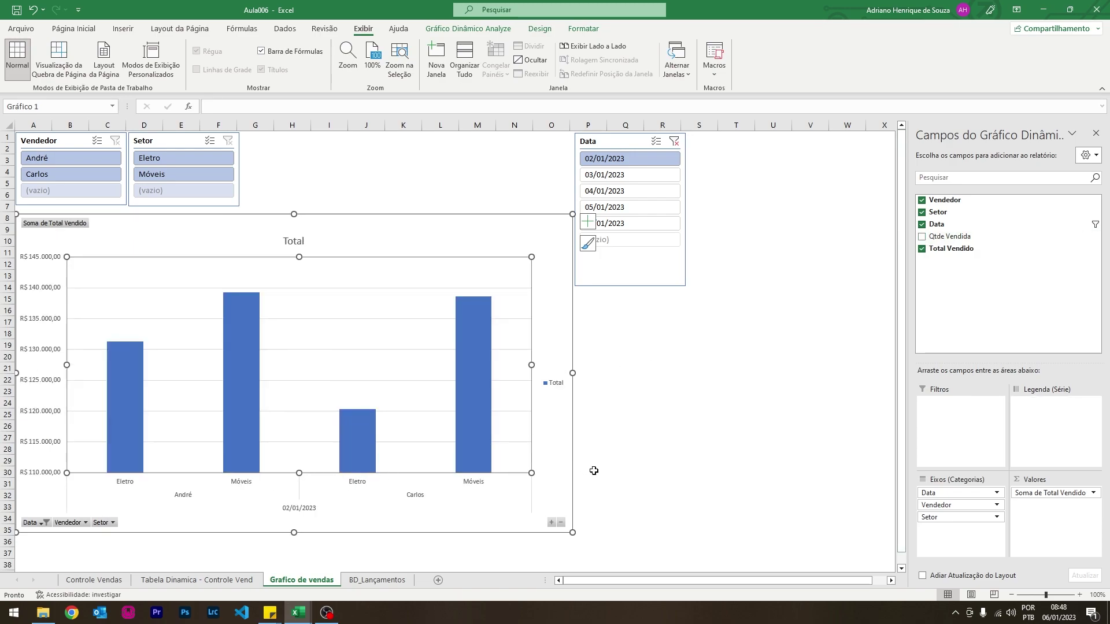
click(762, 461)
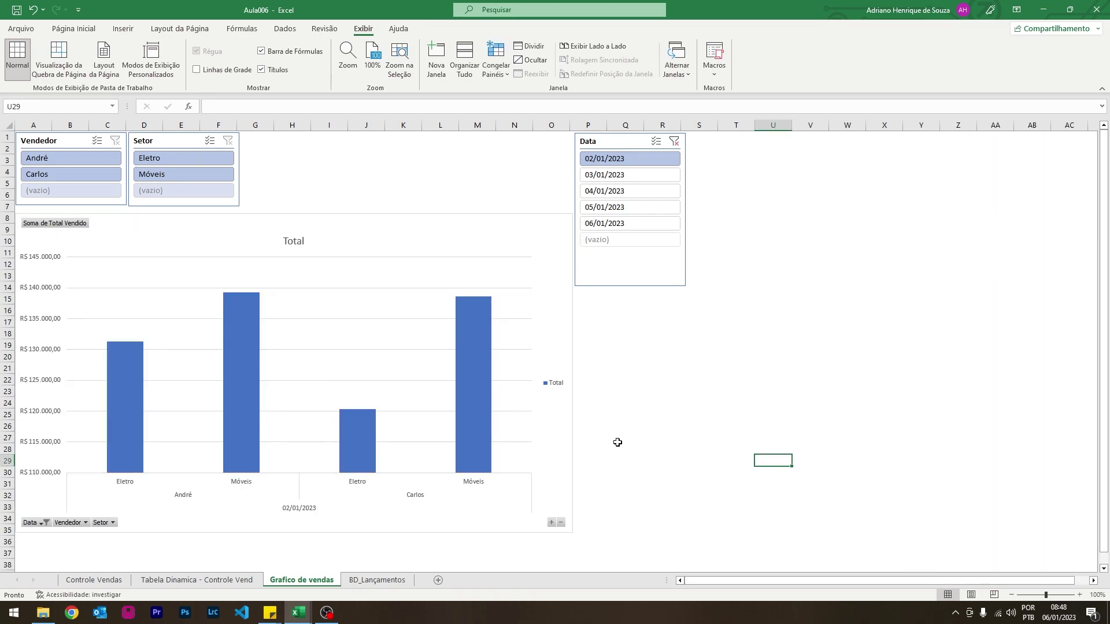
click(482, 301)
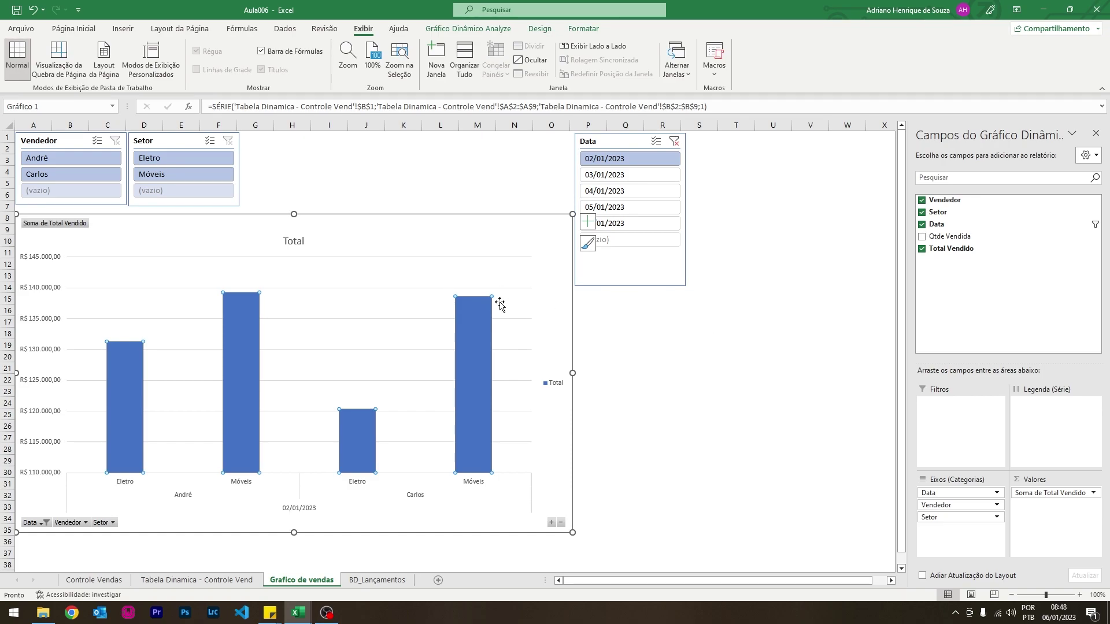
click(672, 379)
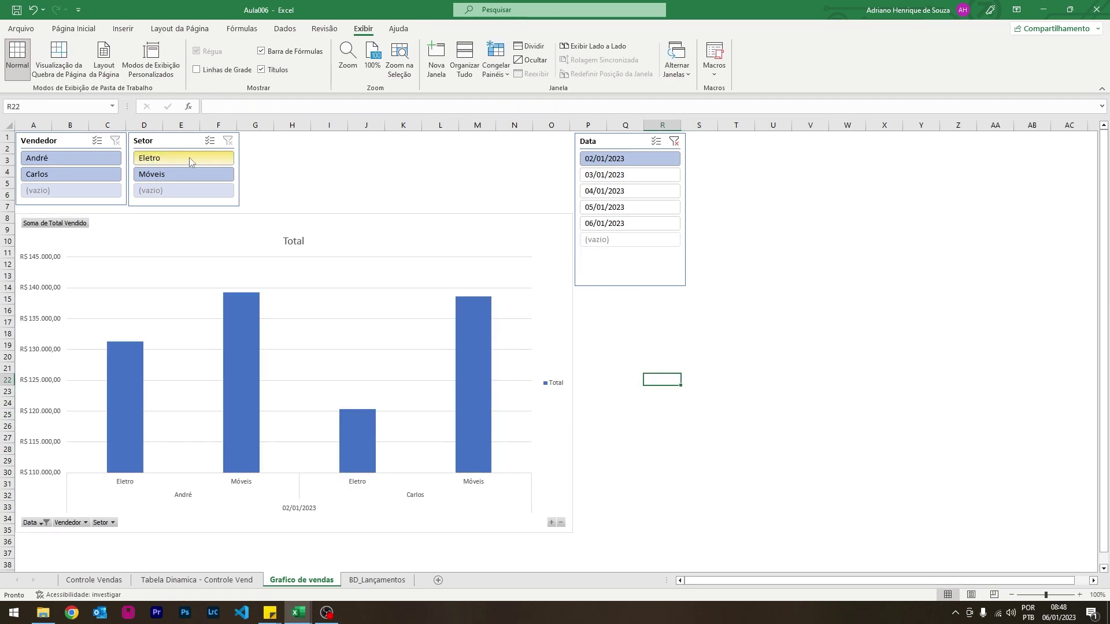
- Try and clear the Carlos seller filter, then show only the Eletro sector on the chart
click(68, 175)
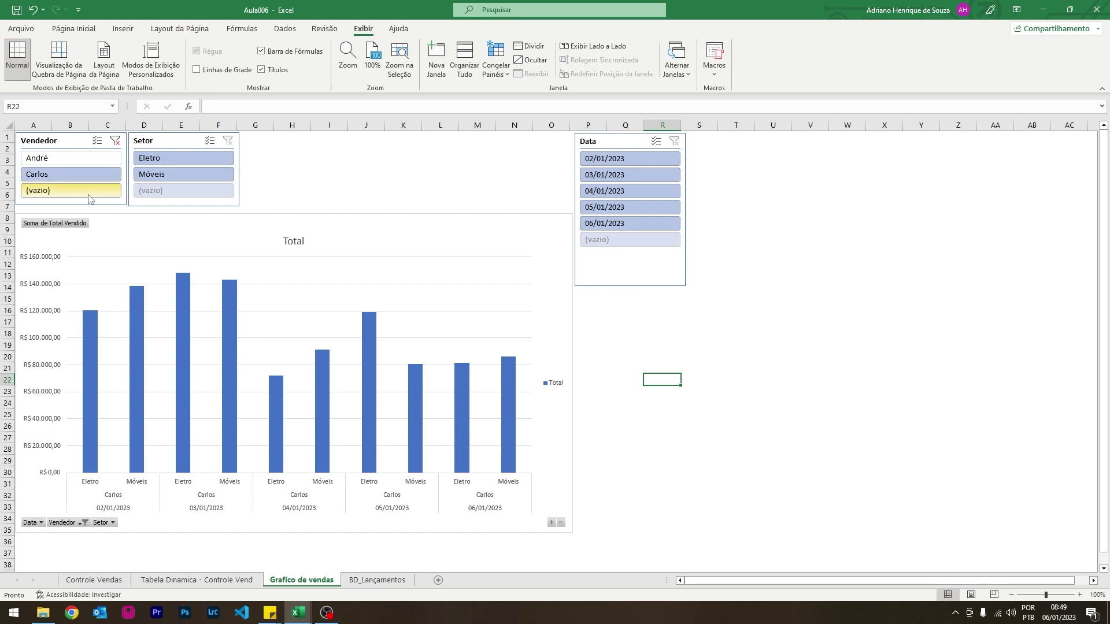
click(116, 142)
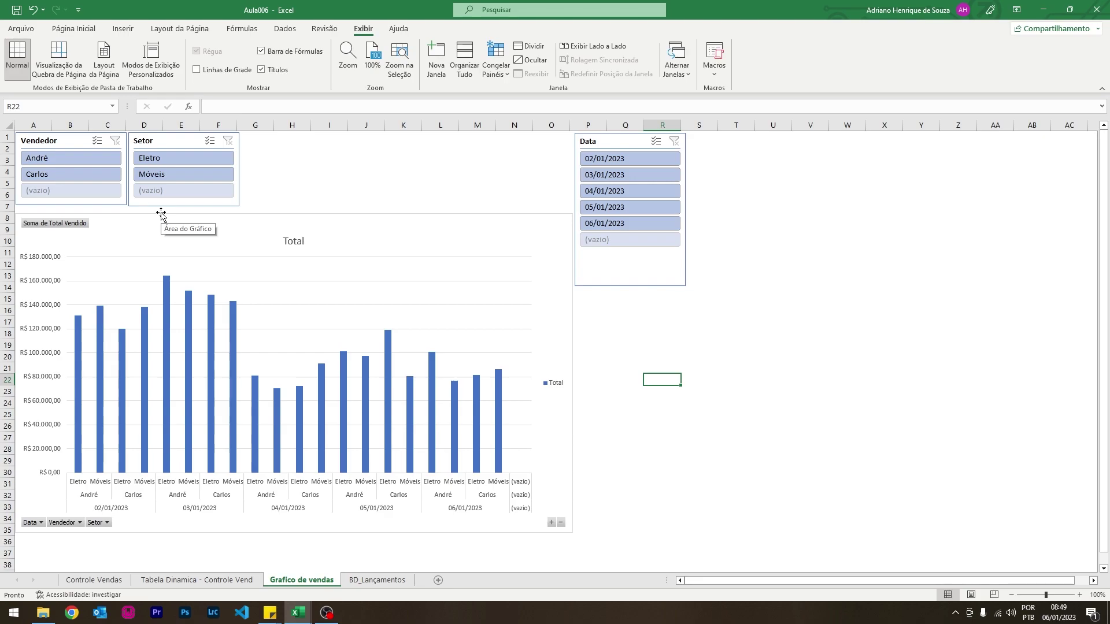
click(188, 161)
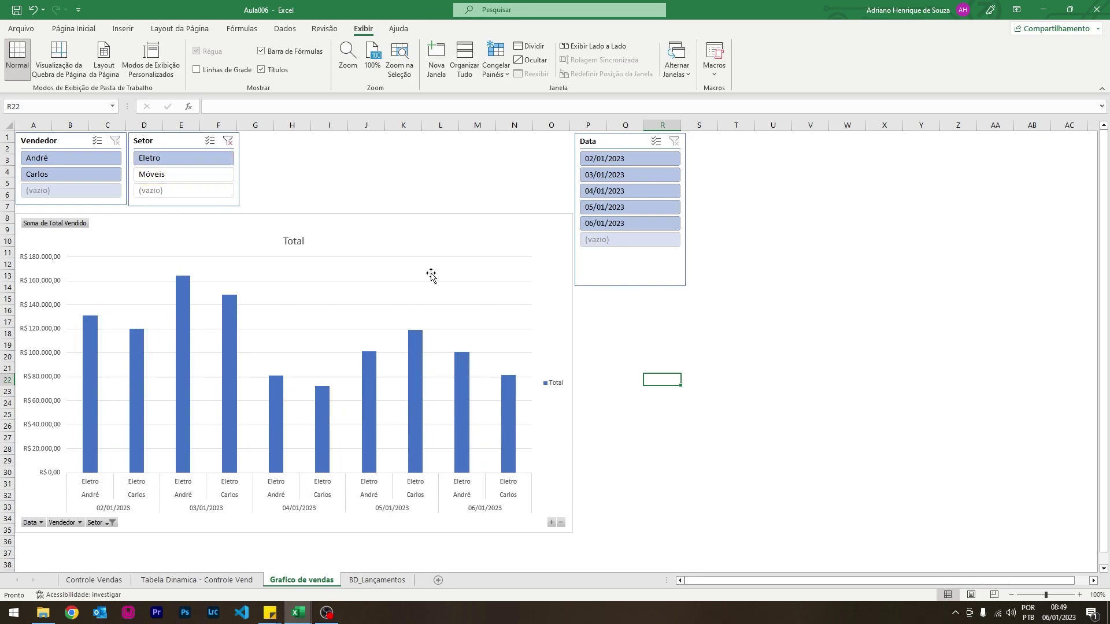
click(452, 236)
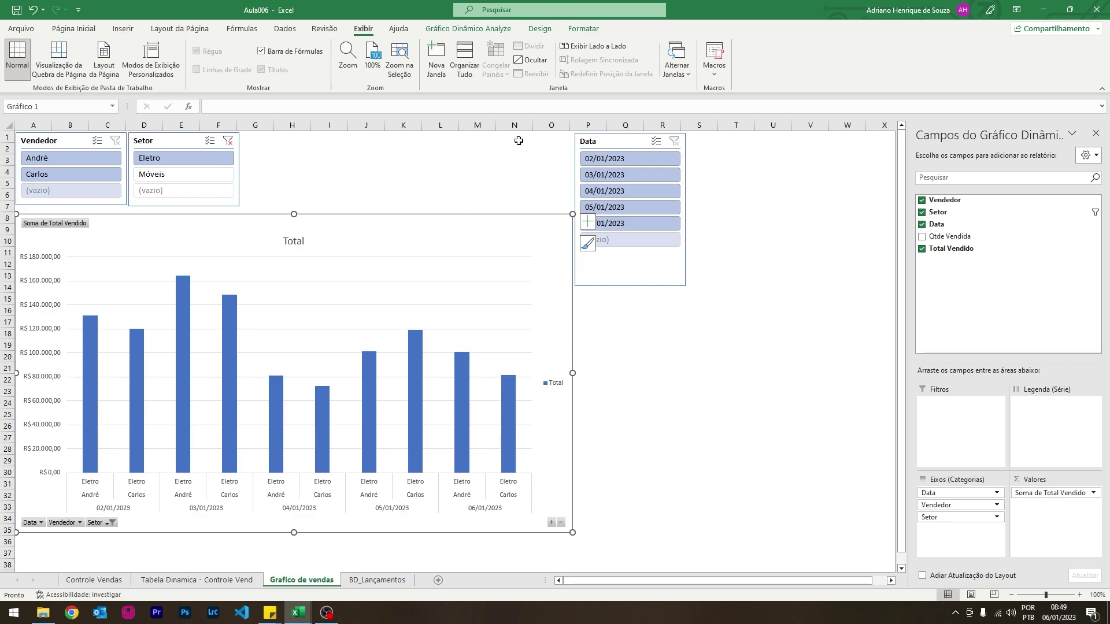
- Apply the dark style from the Estilos de Gráfico gallery to the sales PivotChart
click(581, 29)
click(539, 29)
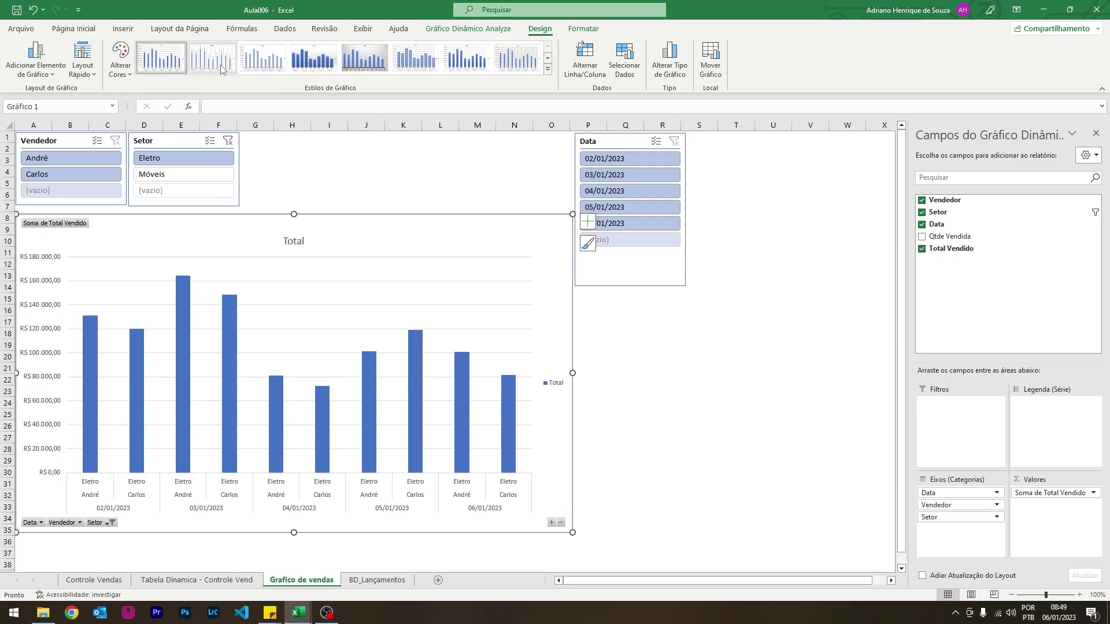
click(547, 69)
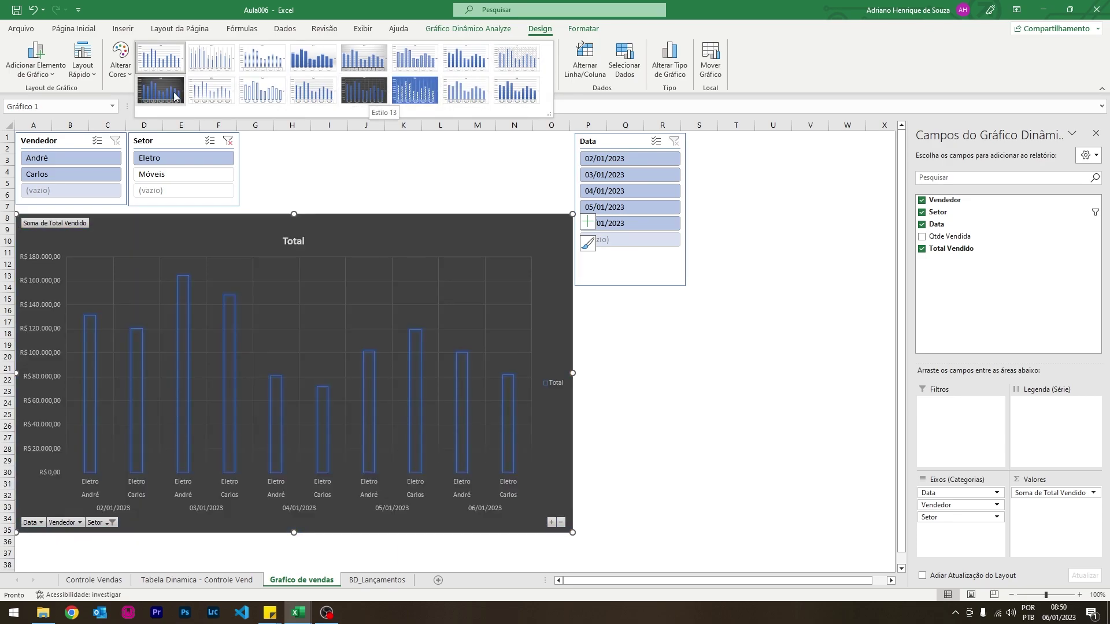
click(155, 92)
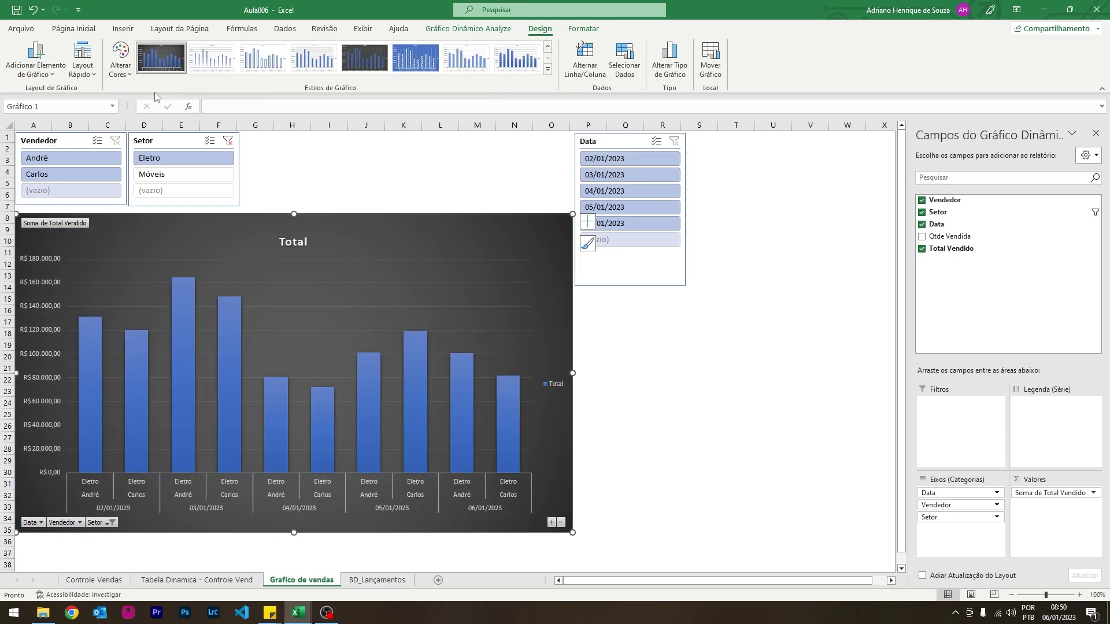
click(638, 403)
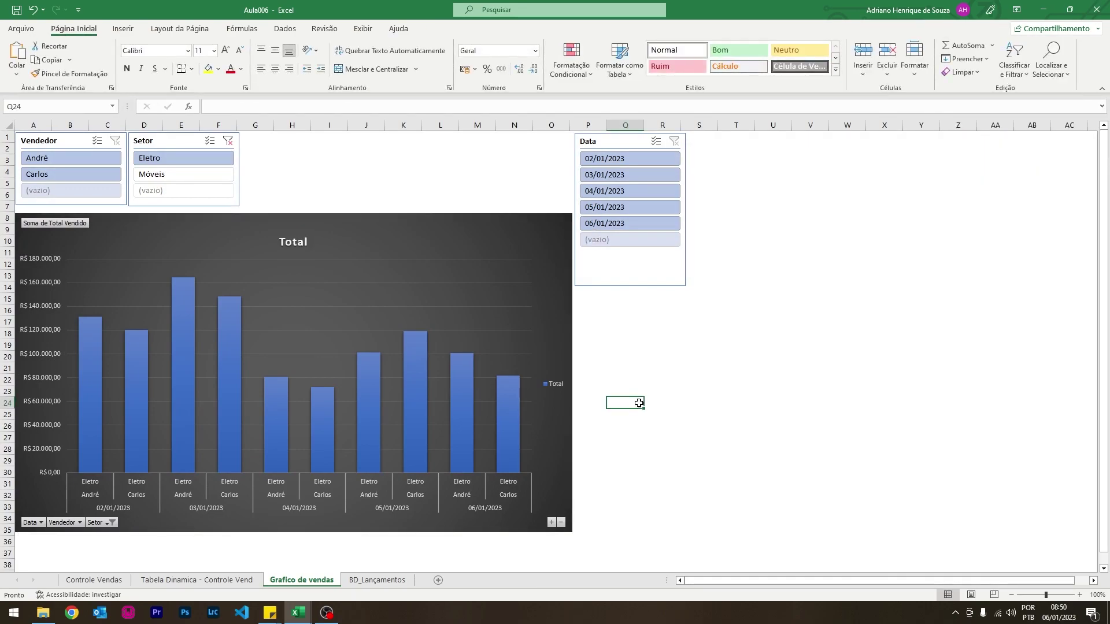
- Go to the BD_Lançamentos sheet and scroll through its Coca-Cola Entrada and Vendas rows
click(390, 581)
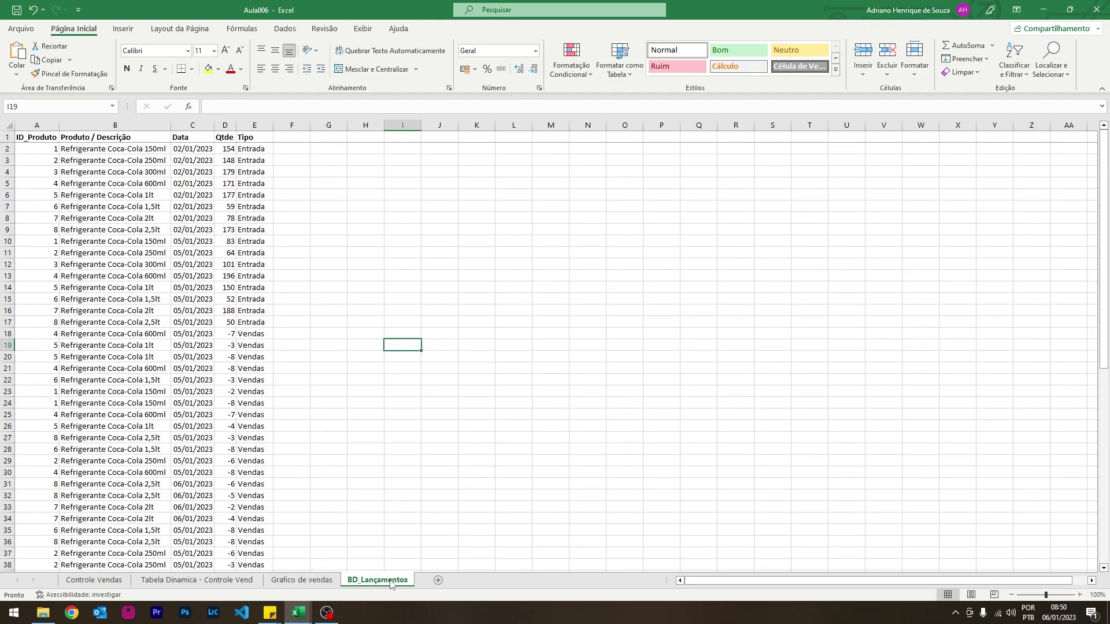
scroll(185, 260, down, 4)
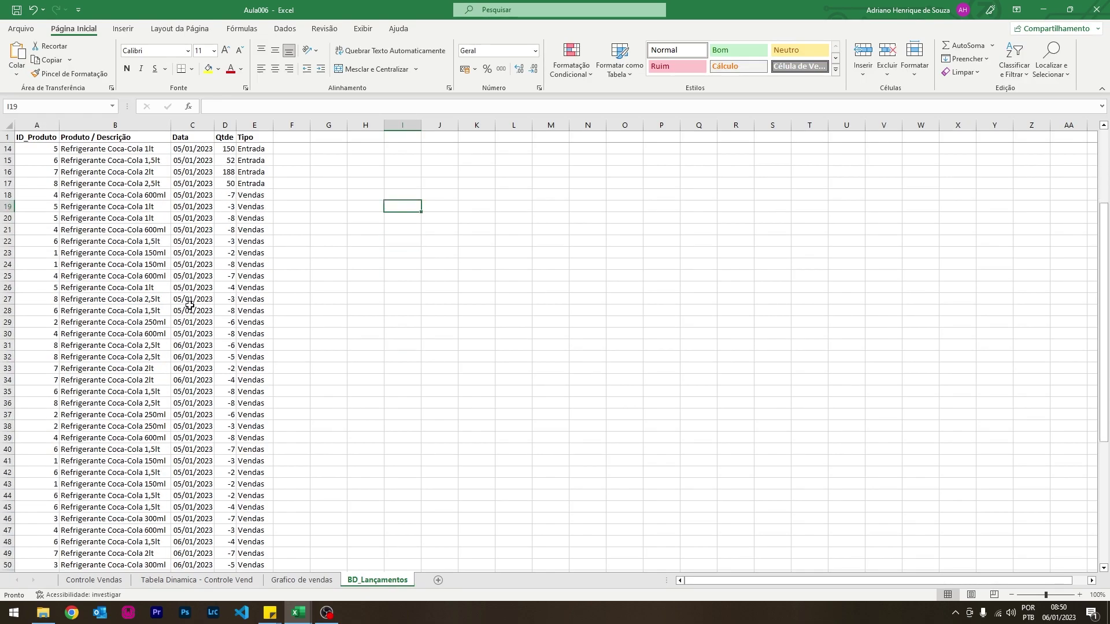
scroll(199, 386, down, 8)
scroll(202, 406, down, 8)
scroll(202, 406, up, 13)
scroll(202, 407, up, 8)
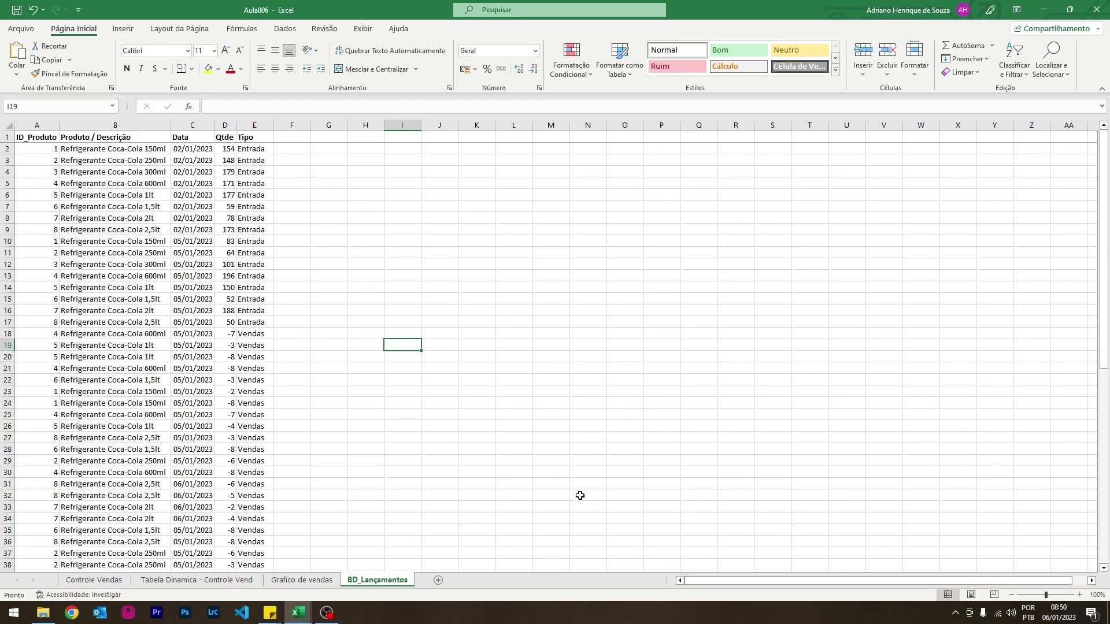
mouse_move(297, 613)
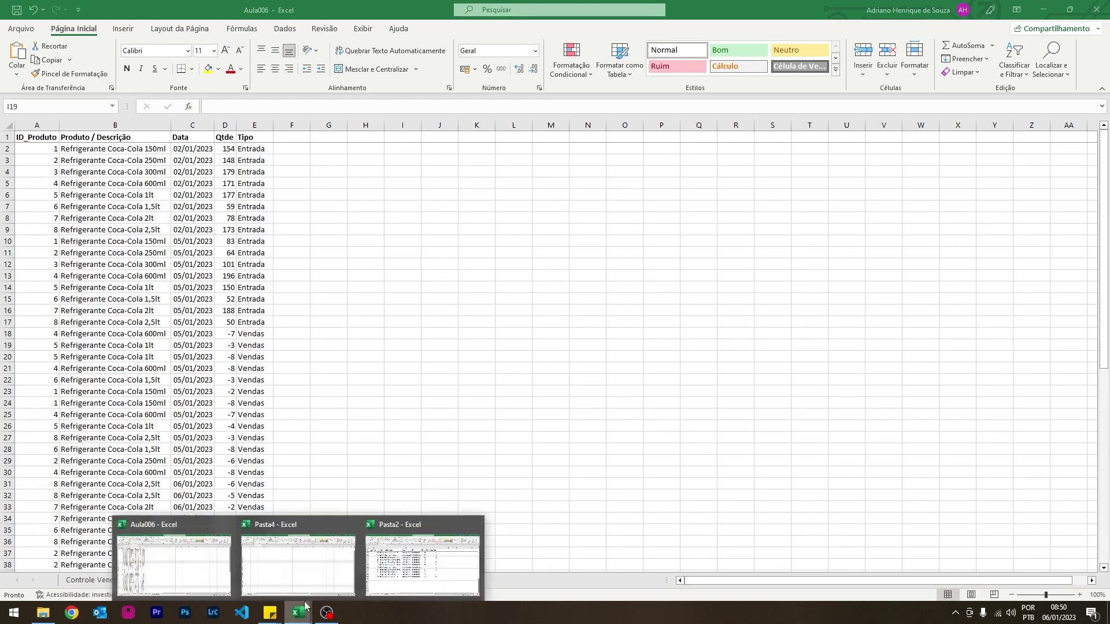
- Look through Pasta2's Entradas, Vendas and Controle Estoque sheets
click(389, 562)
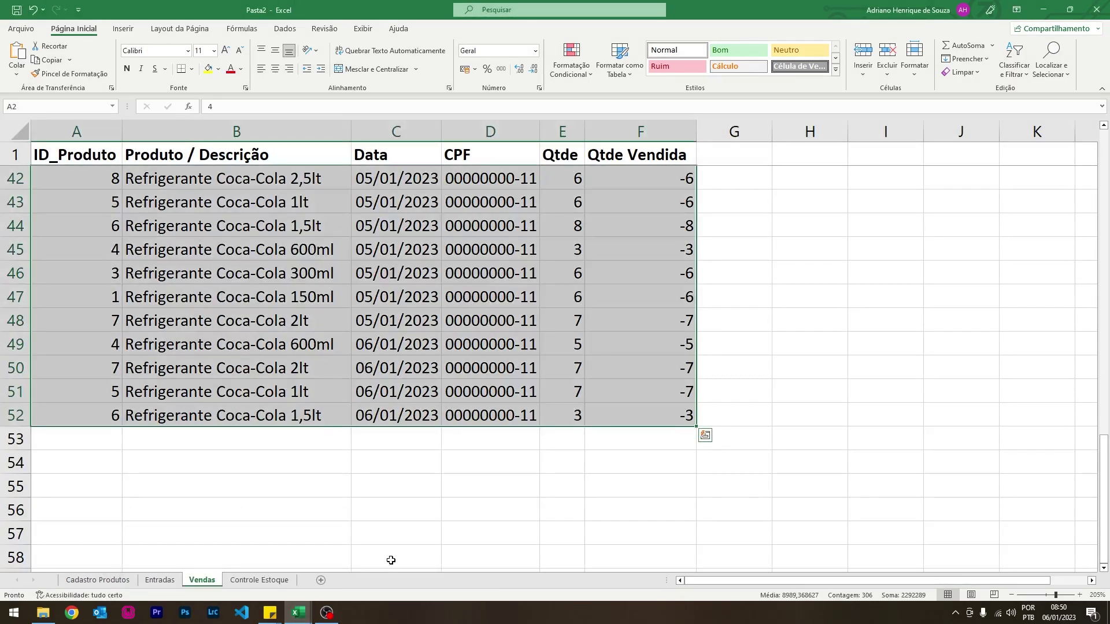
click(163, 580)
click(196, 580)
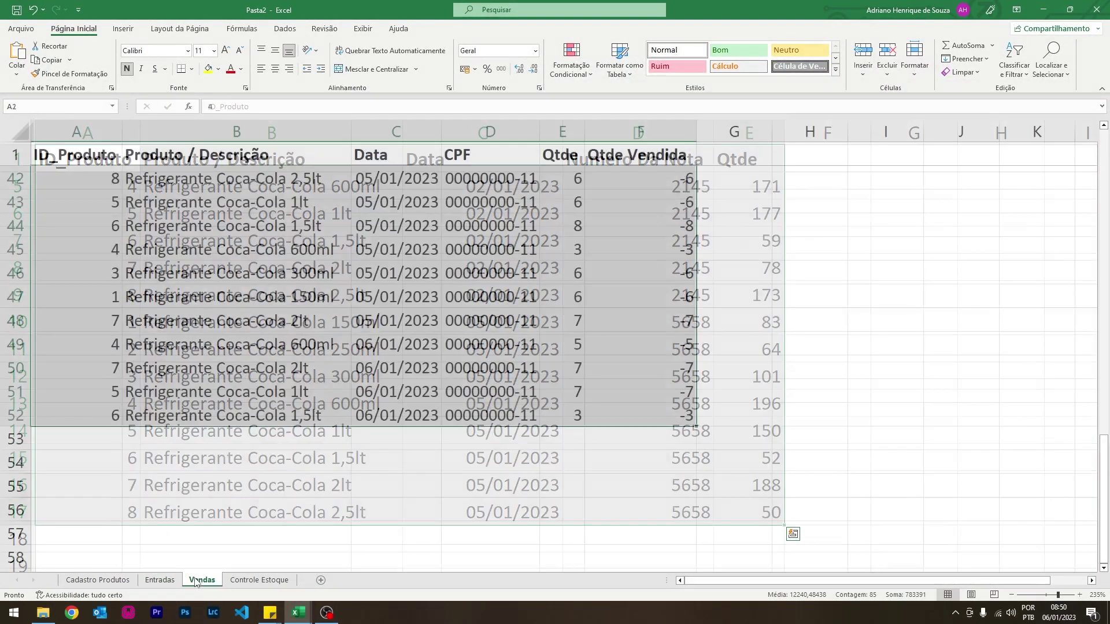
click(252, 580)
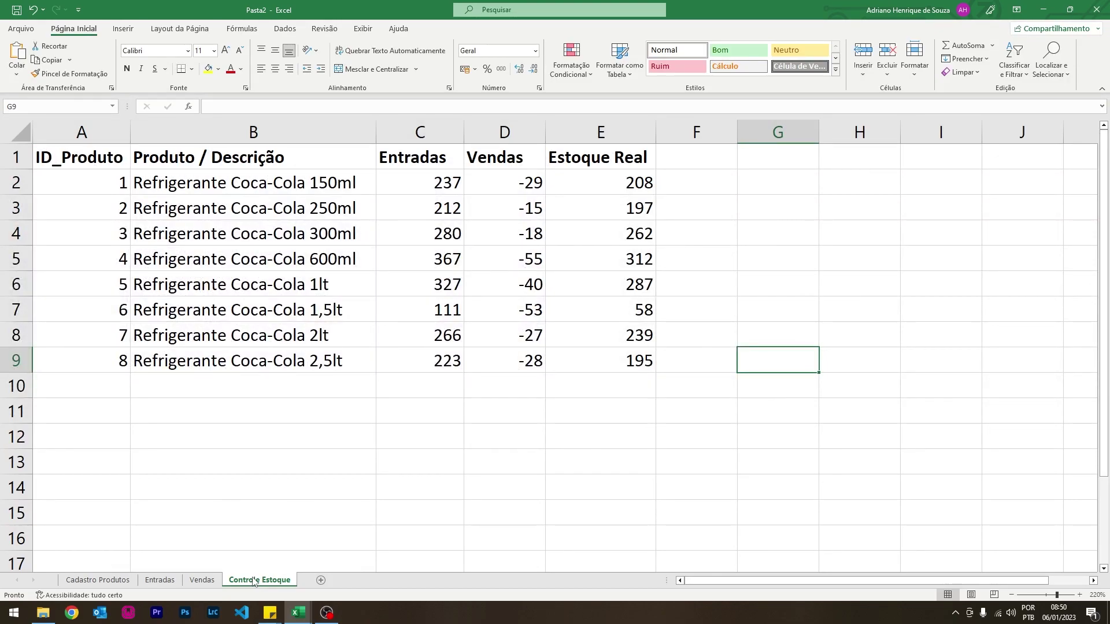
- Close Pasta2 without saving, then select the Tipo column on BD_Lançamentos
key(ctrl+w)
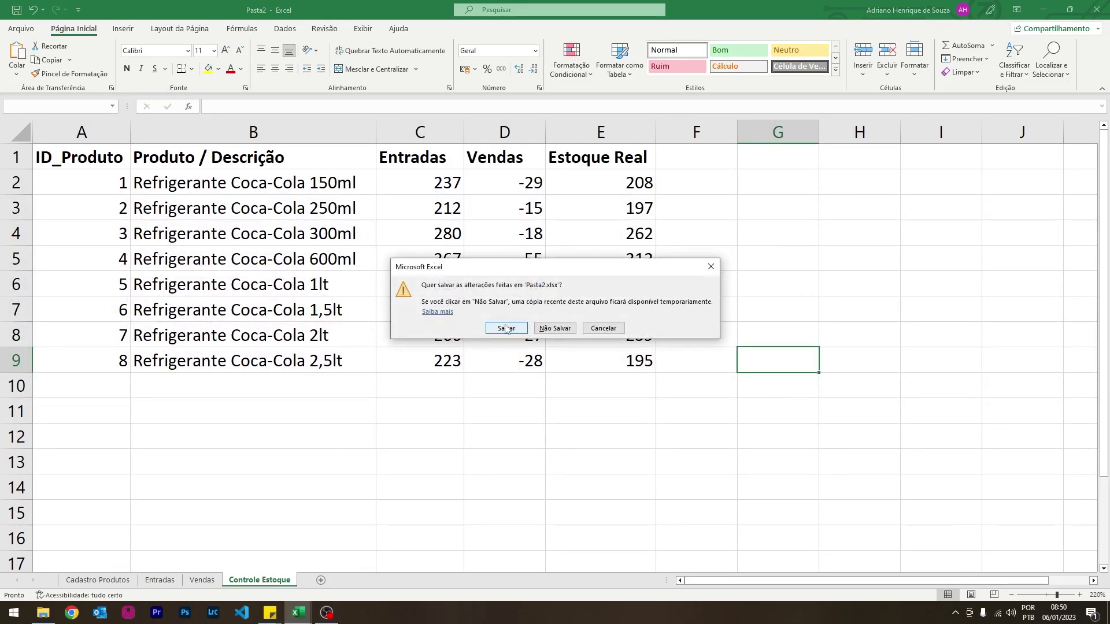
key(n)
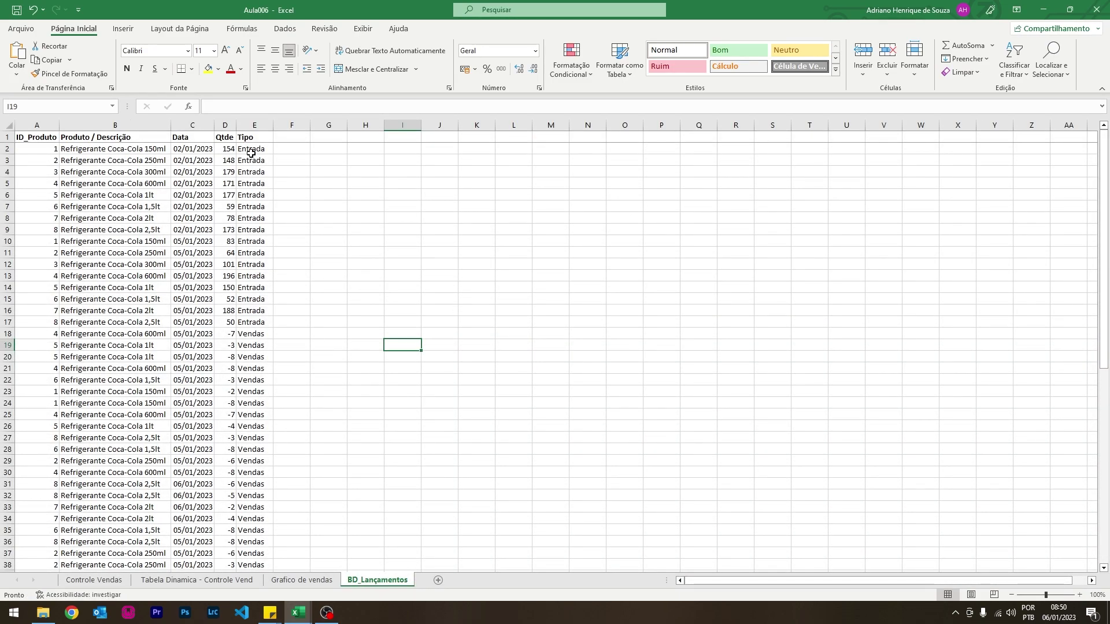
click(253, 126)
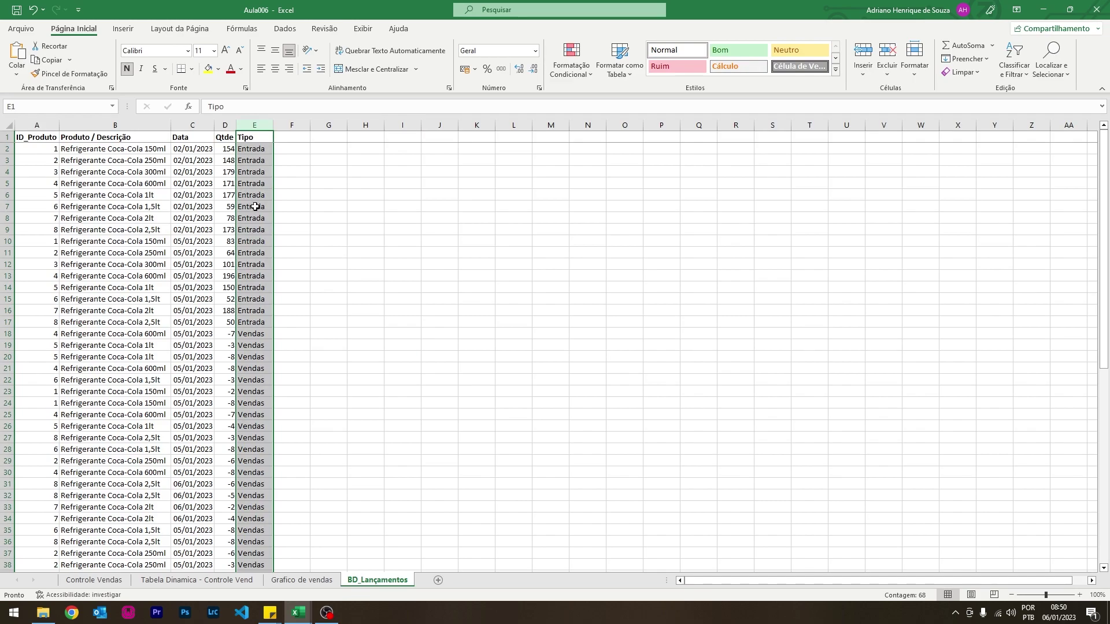
drag(258, 322, 259, 148)
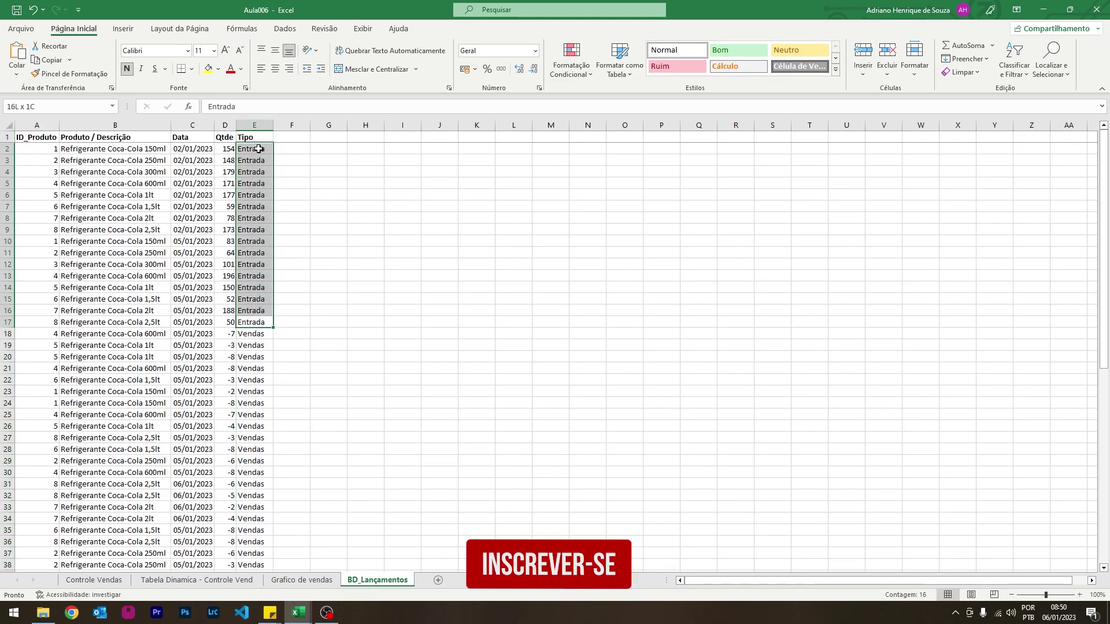
drag(257, 333, 266, 553)
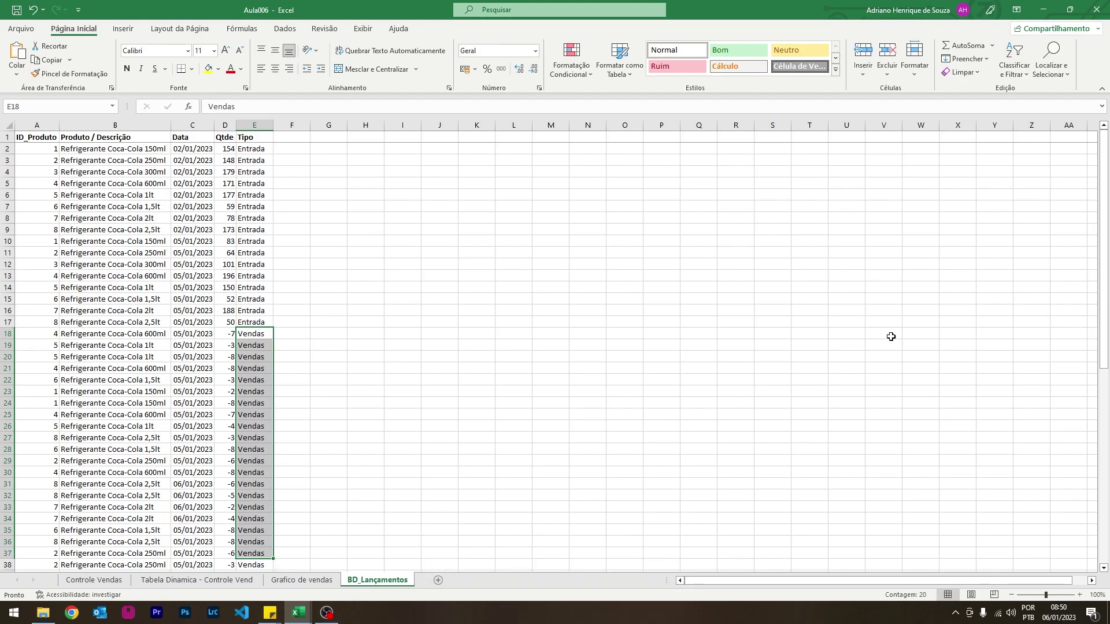
click(144, 323)
click(158, 323)
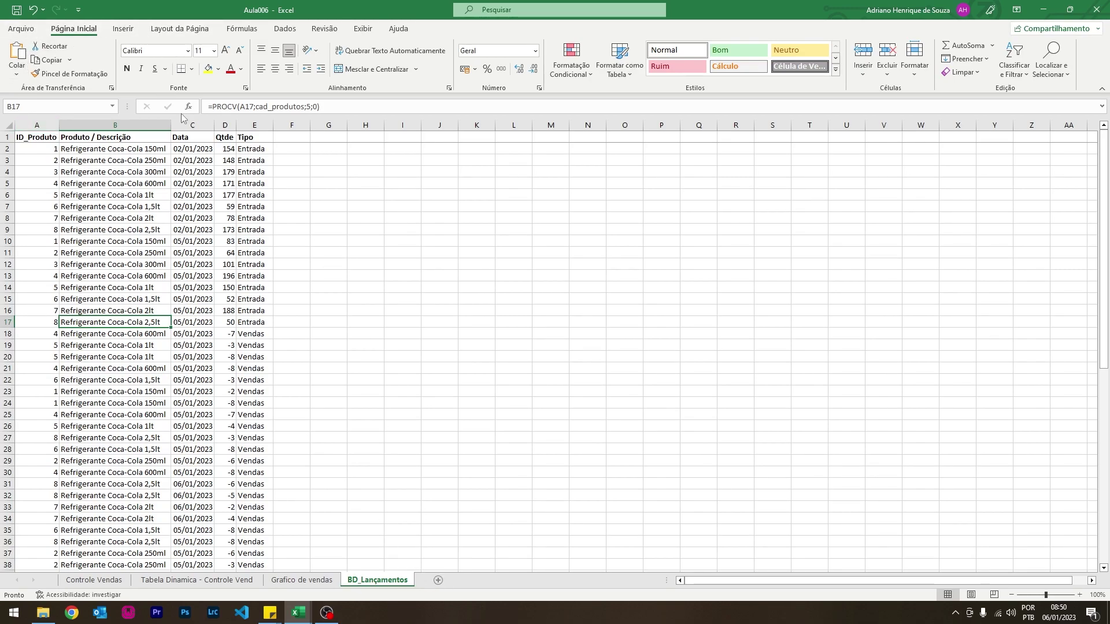
drag(254, 333, 254, 553)
click(145, 322)
- Insert a PivotTable from columns A:E on a new sheet
click(122, 28)
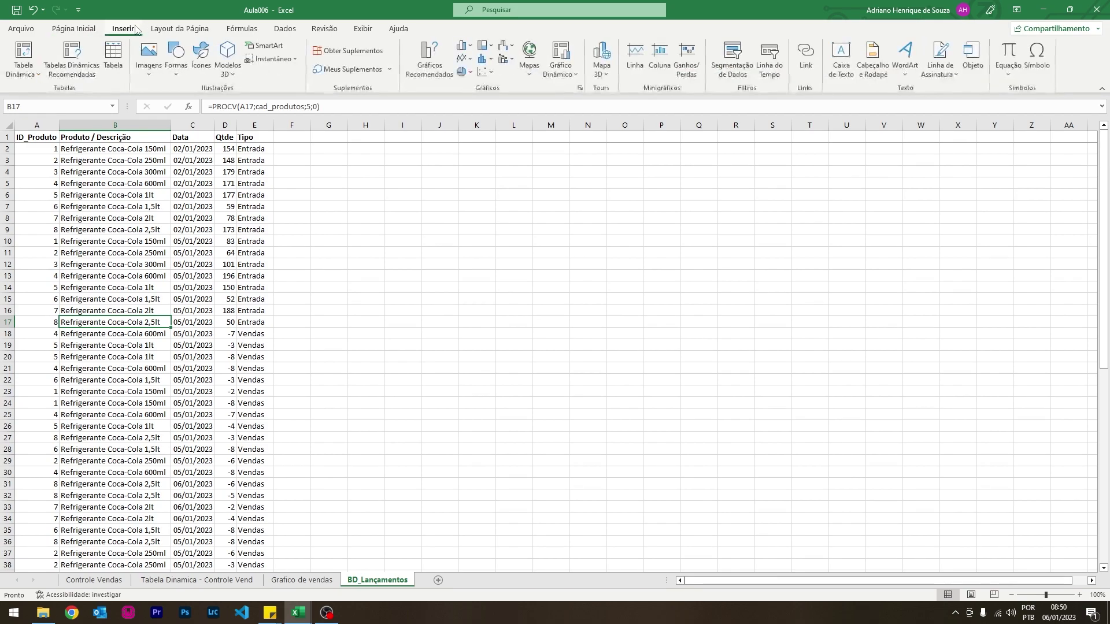
click(24, 58)
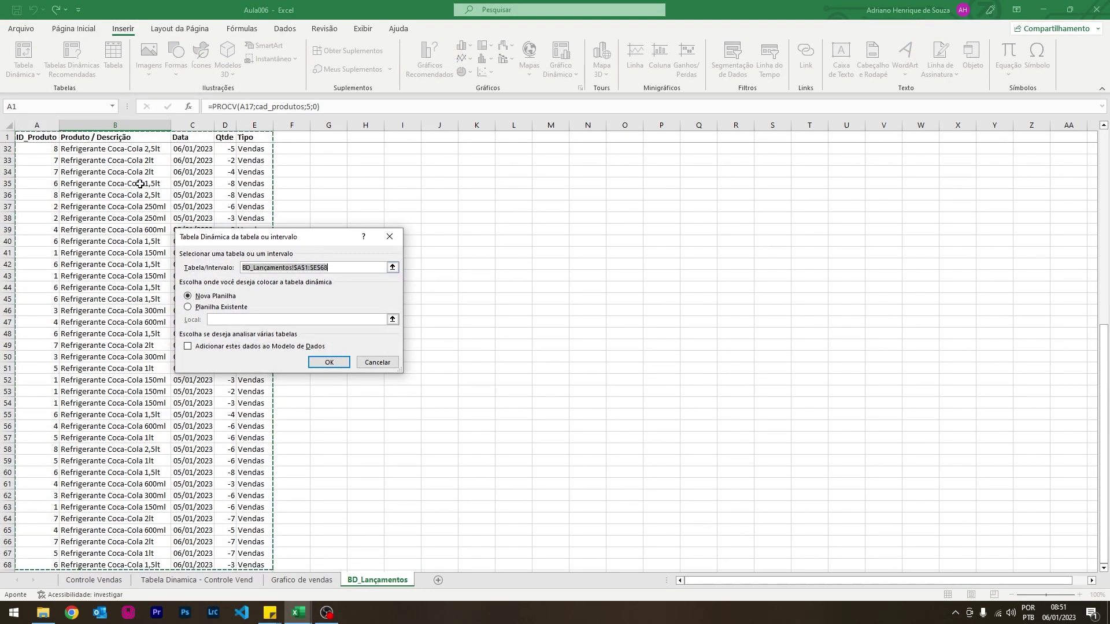
drag(30, 122, 254, 125)
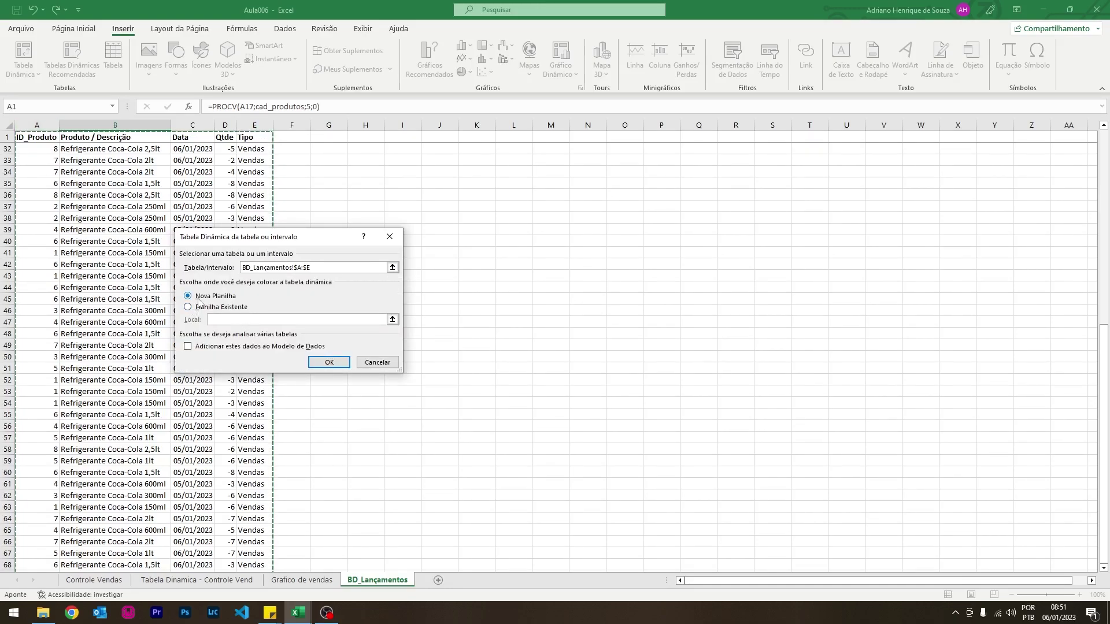
click(332, 361)
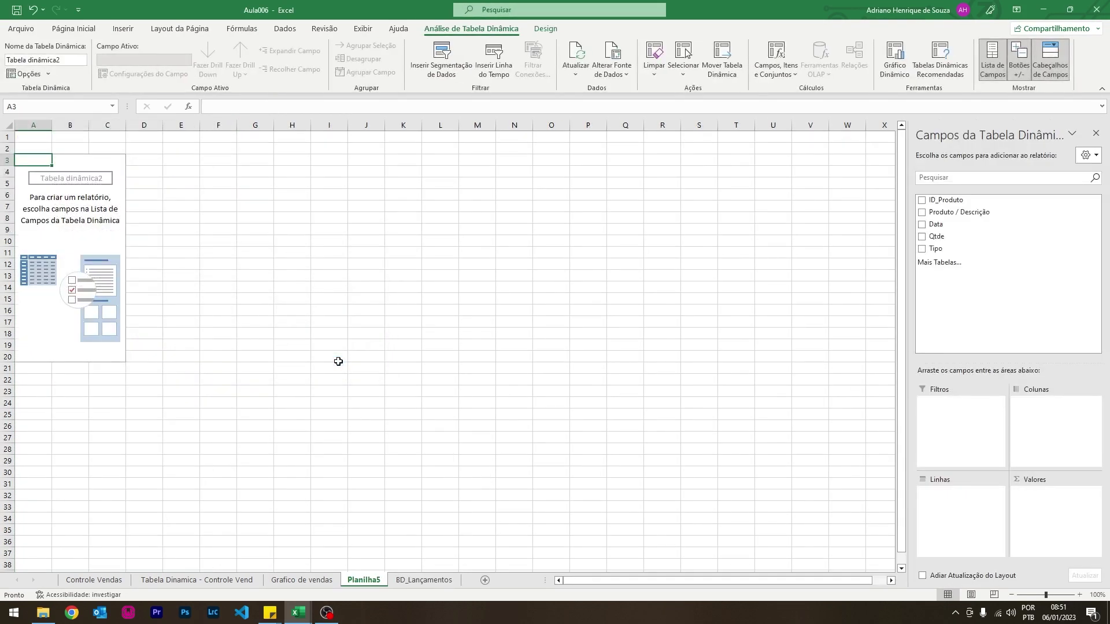
- Move the new sheet after BD_Lançamentos and rename it 'Tab Dinamica - Estoque'
drag(439, 584, 464, 587)
double_click(455, 585)
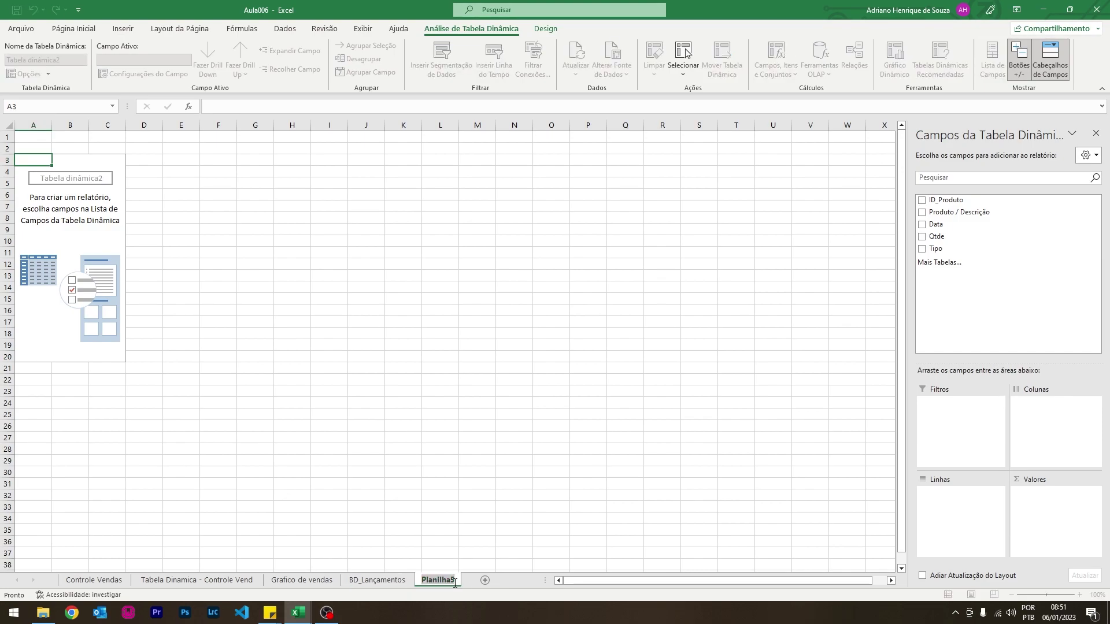
text(Tab Dinamic)
text(a)
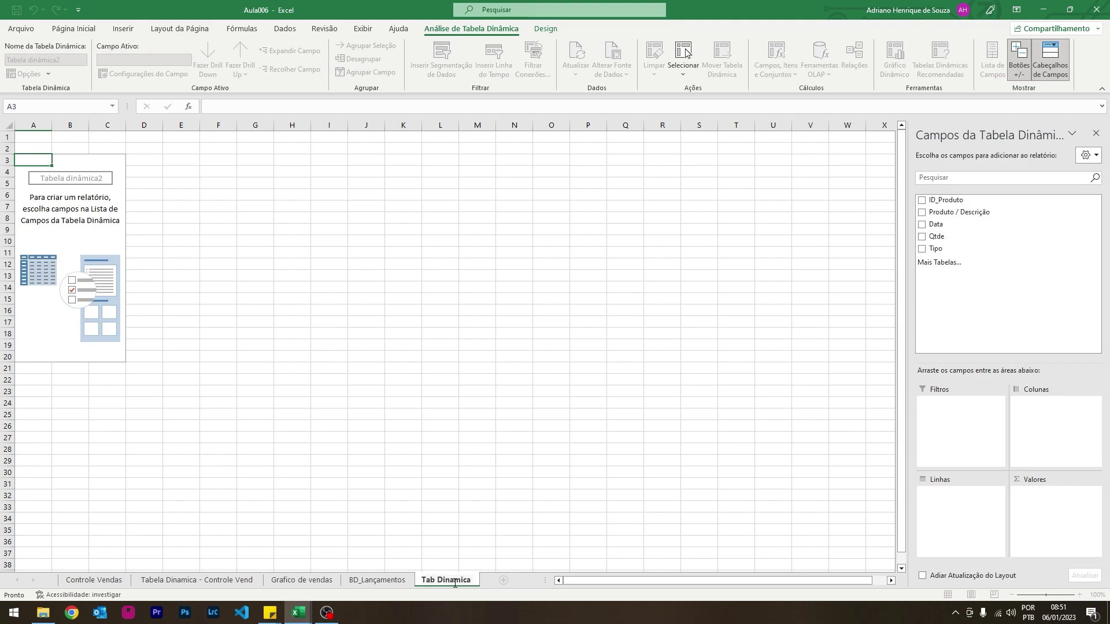
text( - Estoque)
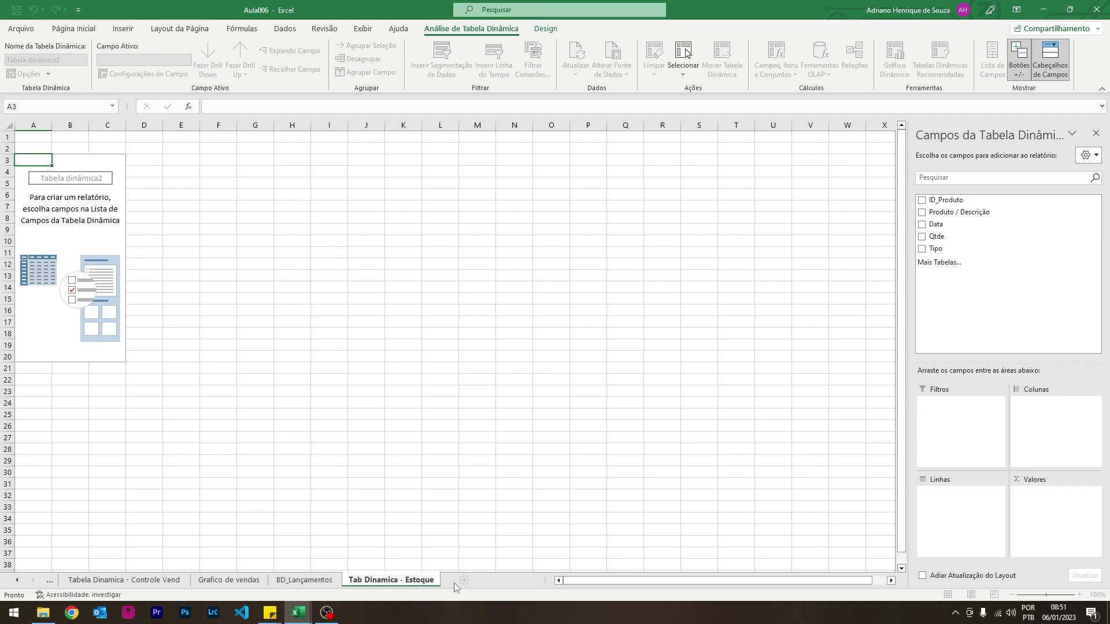
key(Return)
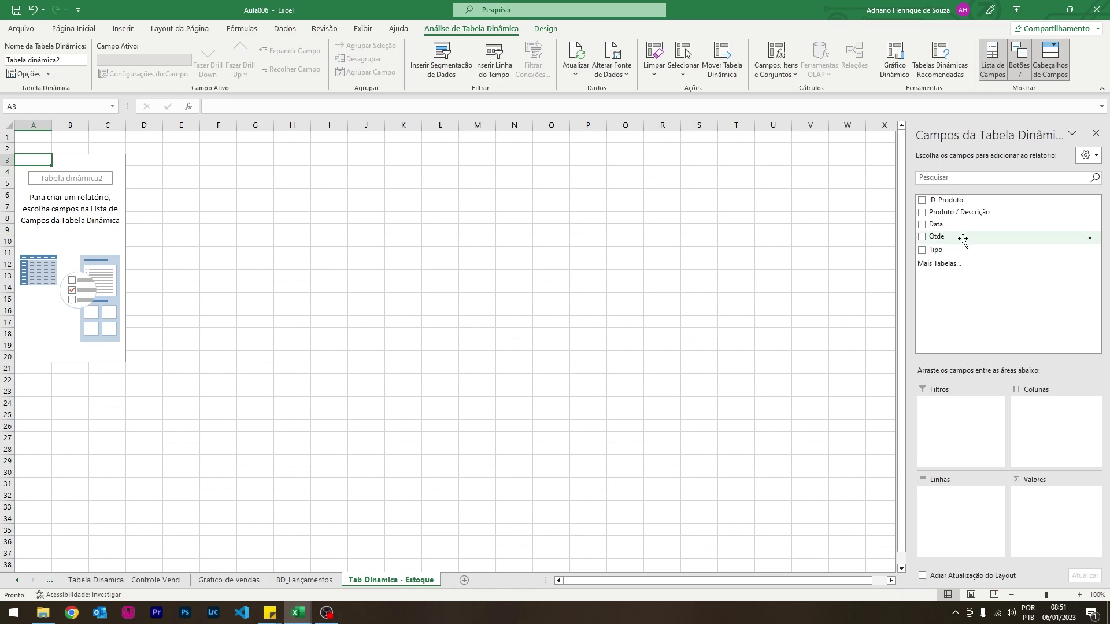
- Sum Qtde as the pivot value and add Data and Produto / Descrição as rows
drag(956, 237, 1072, 514)
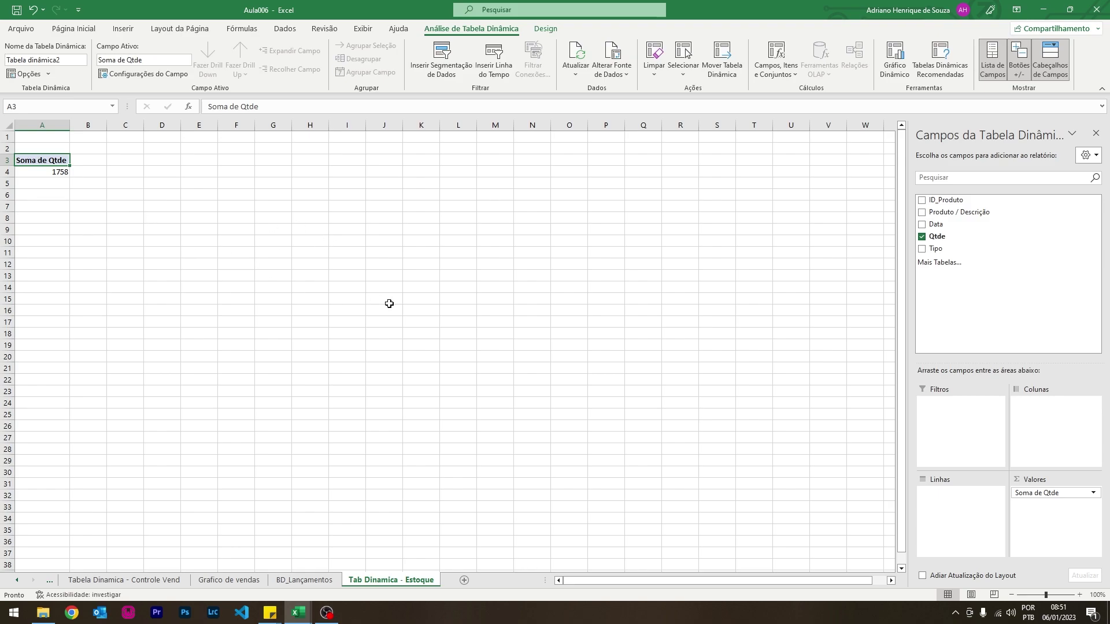
click(922, 225)
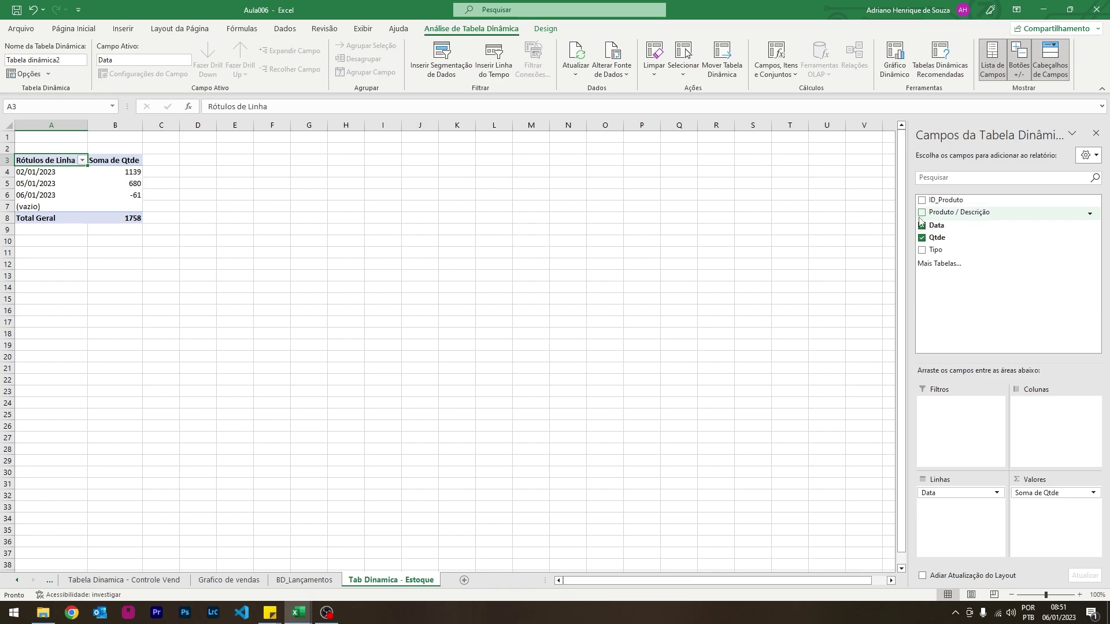
click(921, 212)
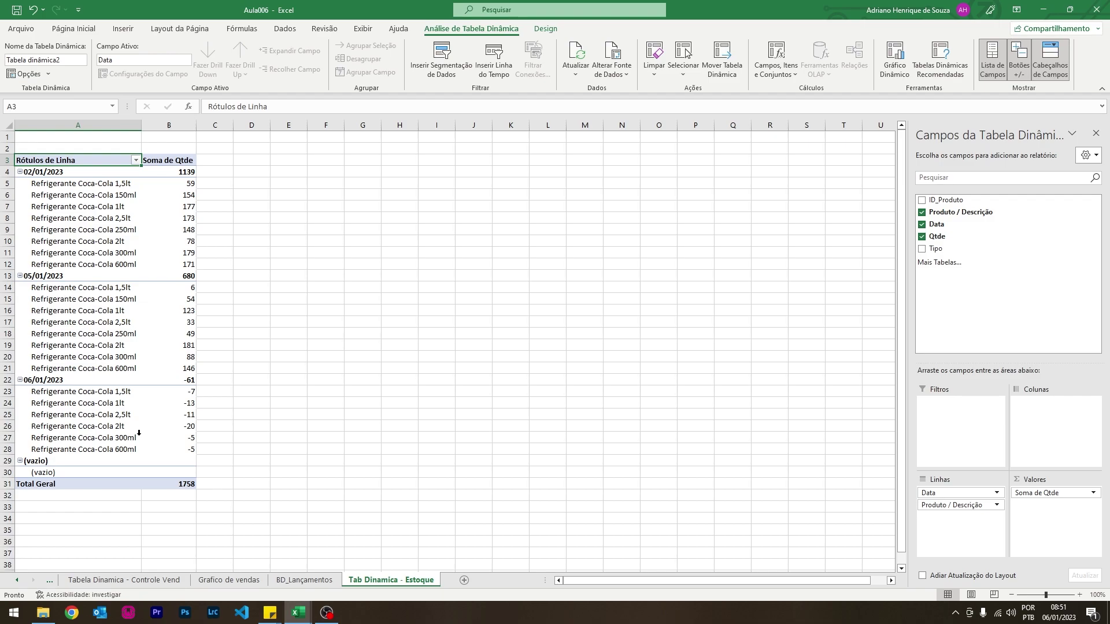
- Rebuild the pivot rows in the order Tipo, Data, Produto / Descrição
click(921, 212)
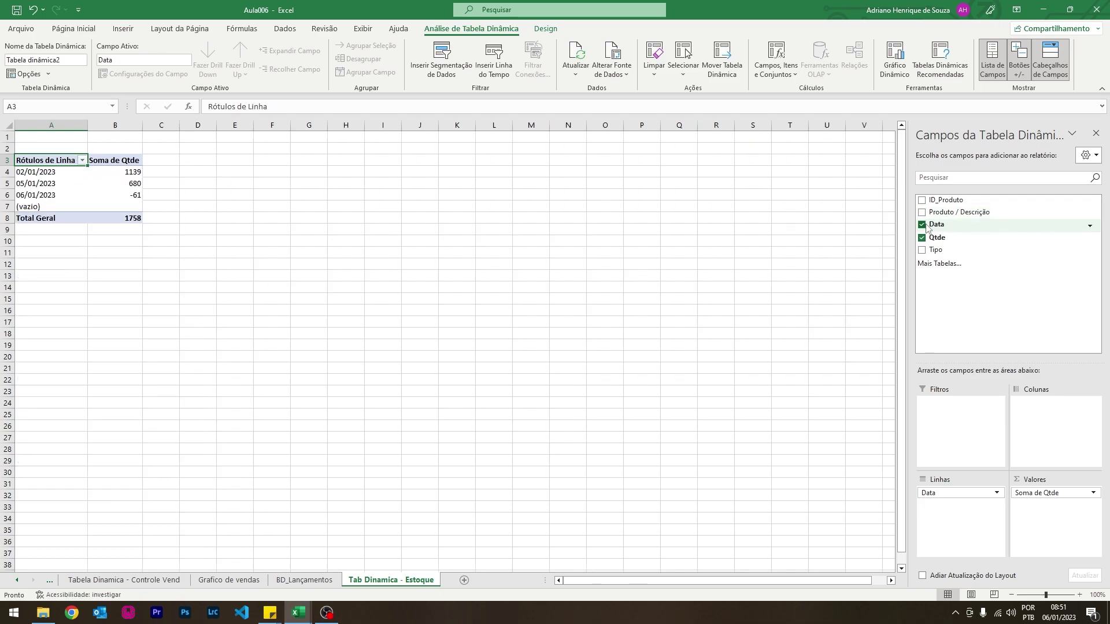
click(922, 224)
click(922, 249)
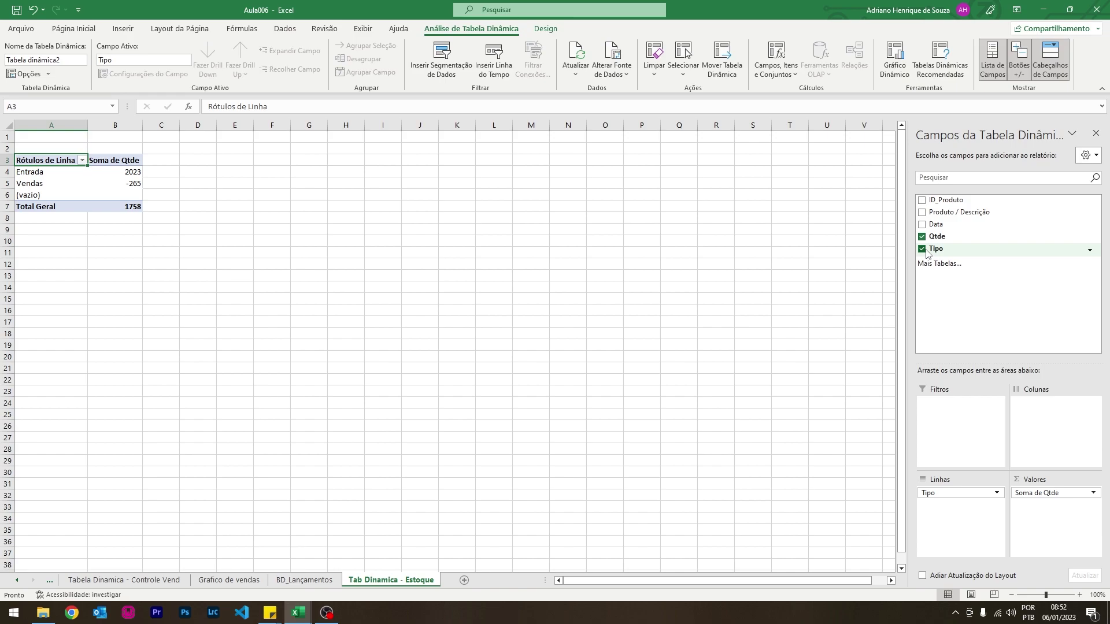
click(923, 214)
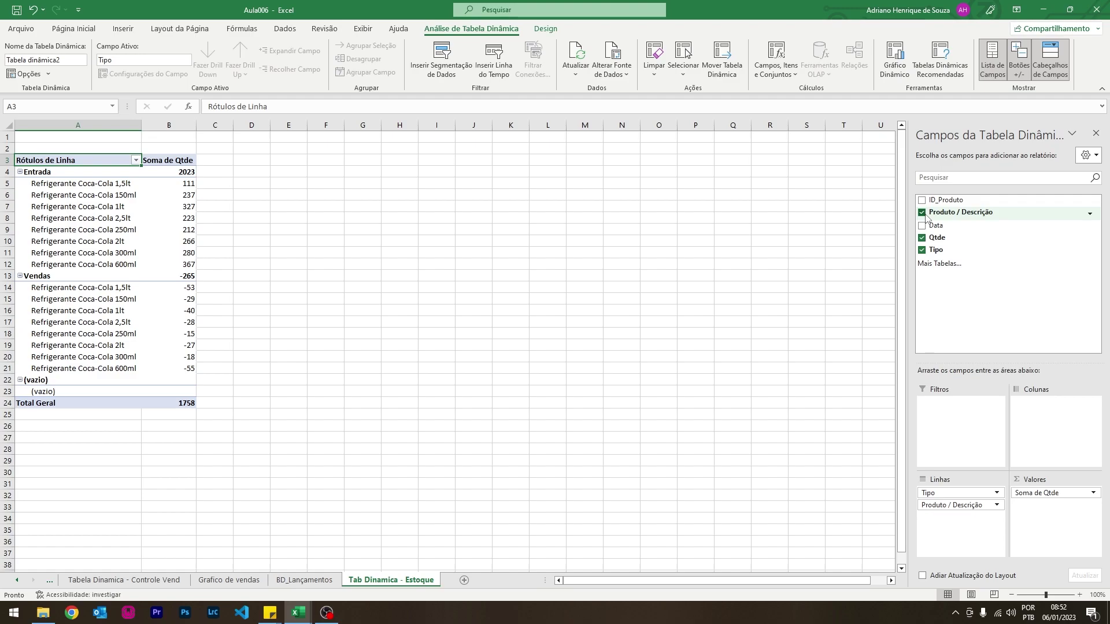
click(924, 225)
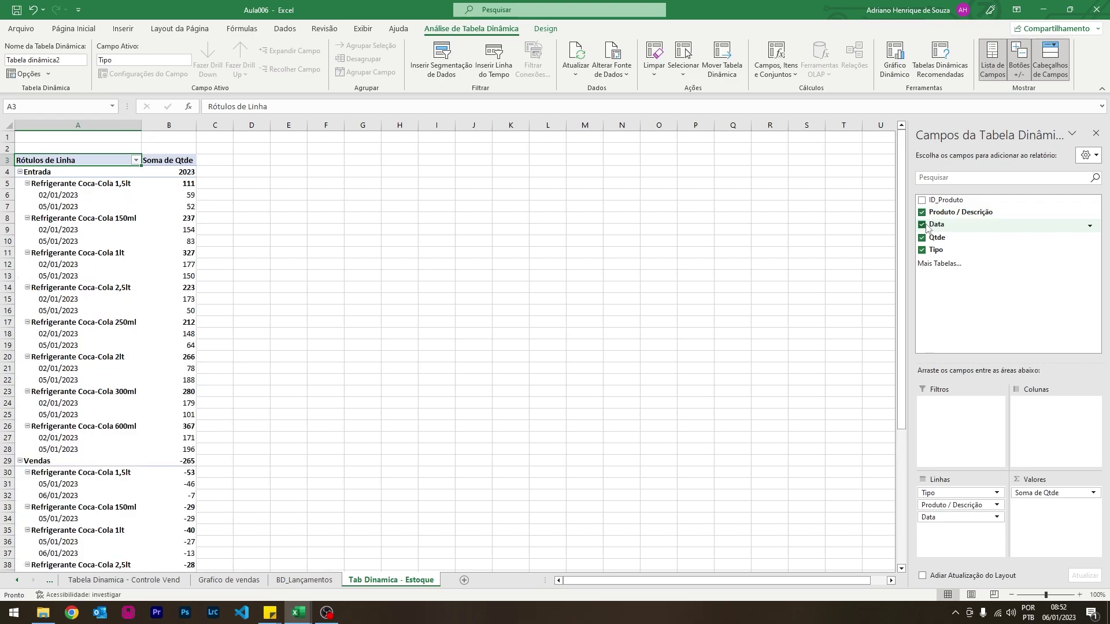
click(922, 212)
click(922, 212)
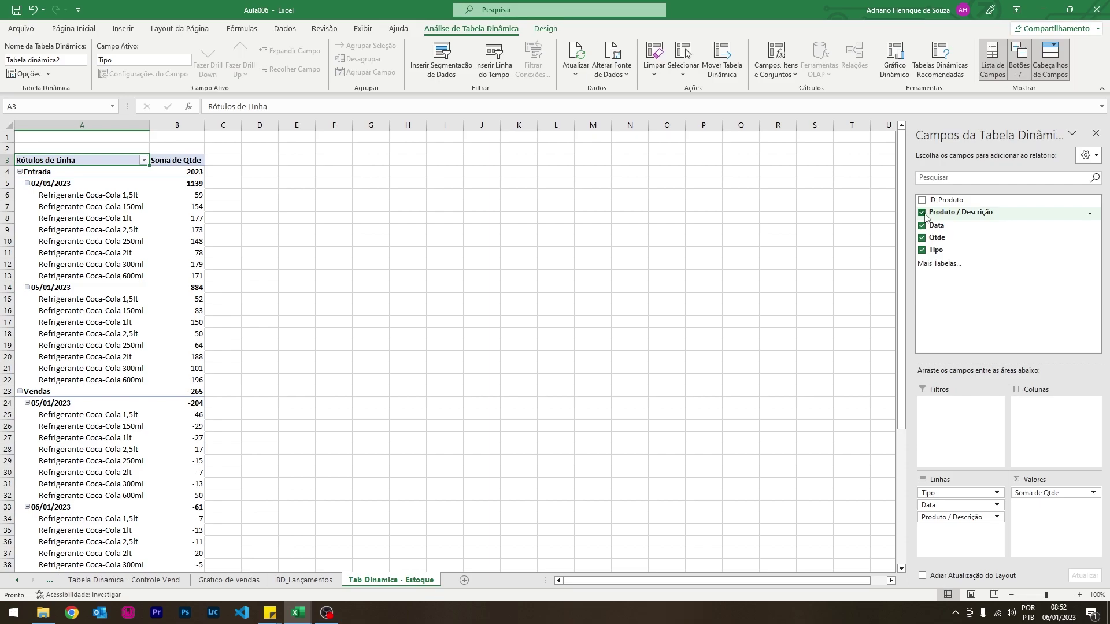
scroll(162, 477, down, 2)
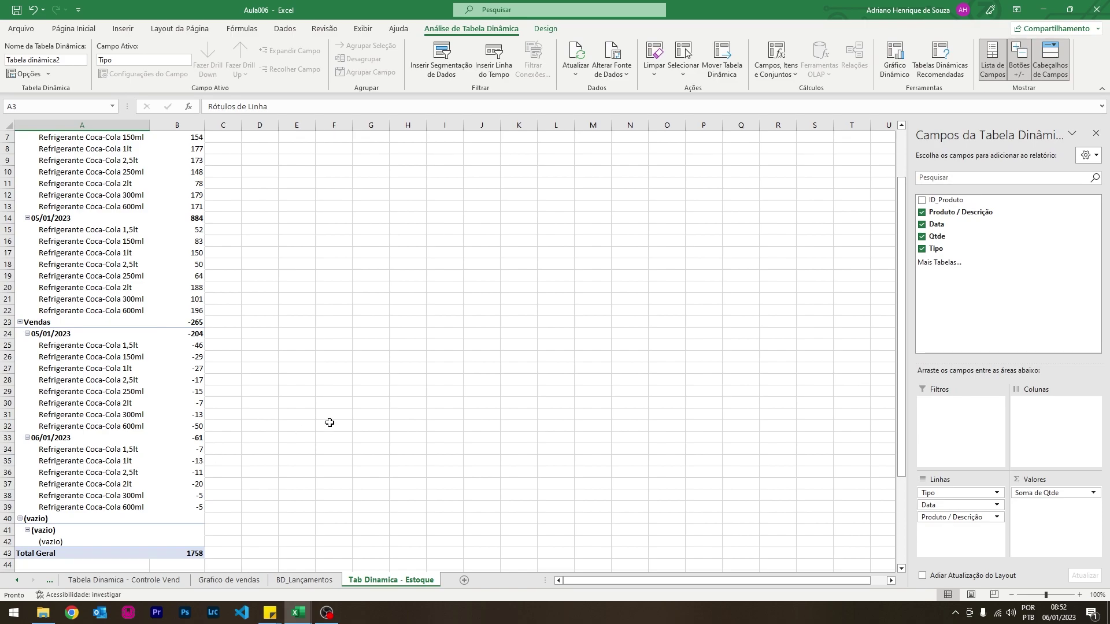
scroll(330, 423, up, 2)
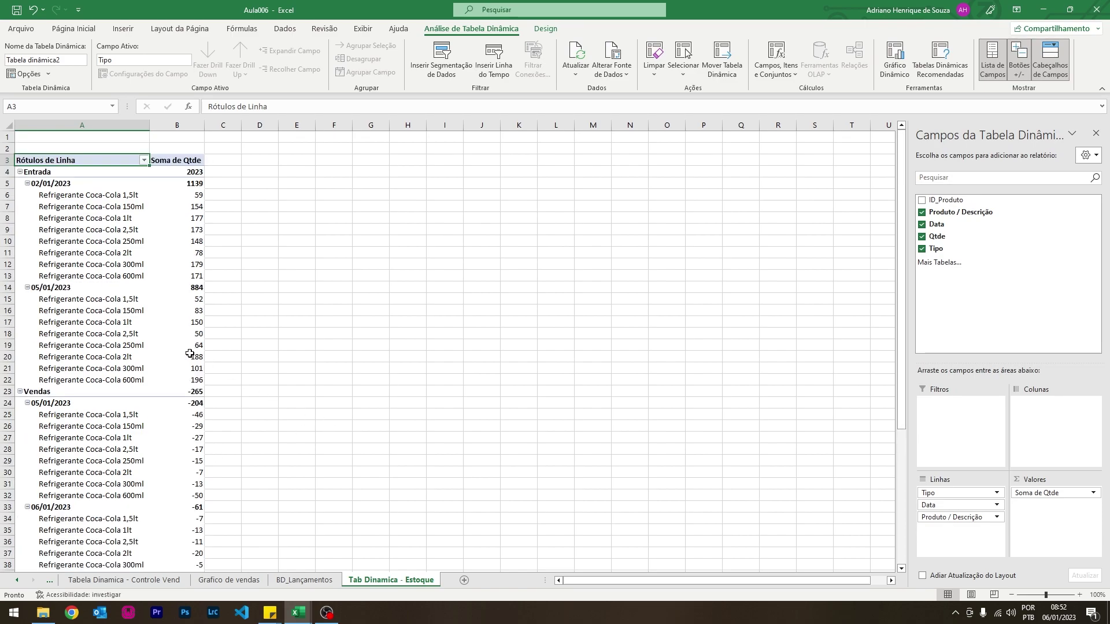
- Hide the gridlines on the Tab Dinamica - Estoque sheet
click(447, 67)
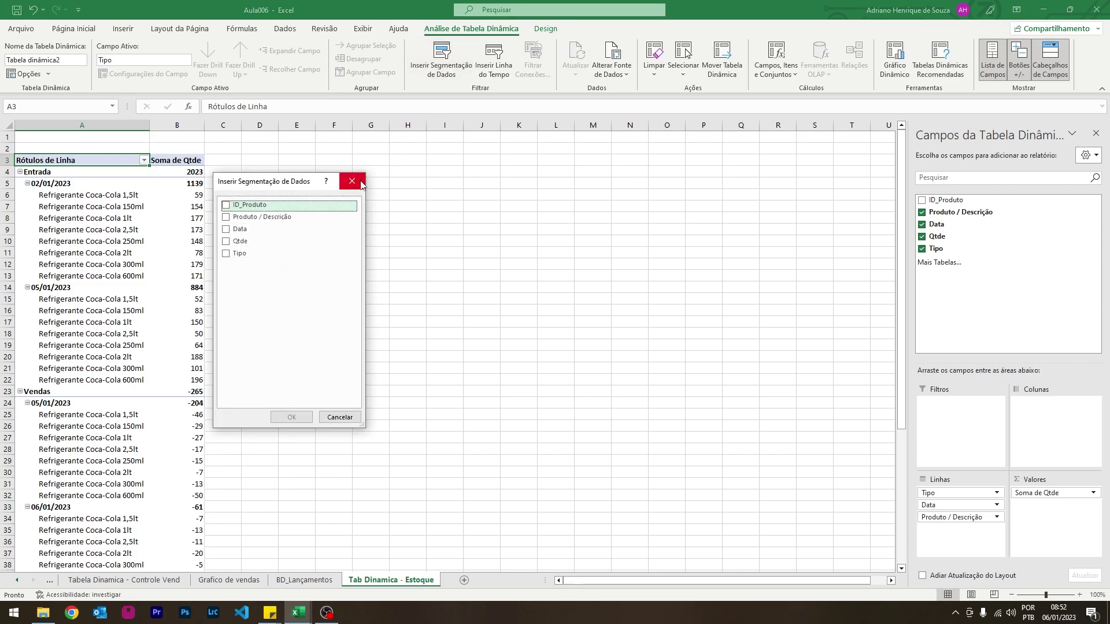
click(352, 181)
click(414, 159)
click(363, 29)
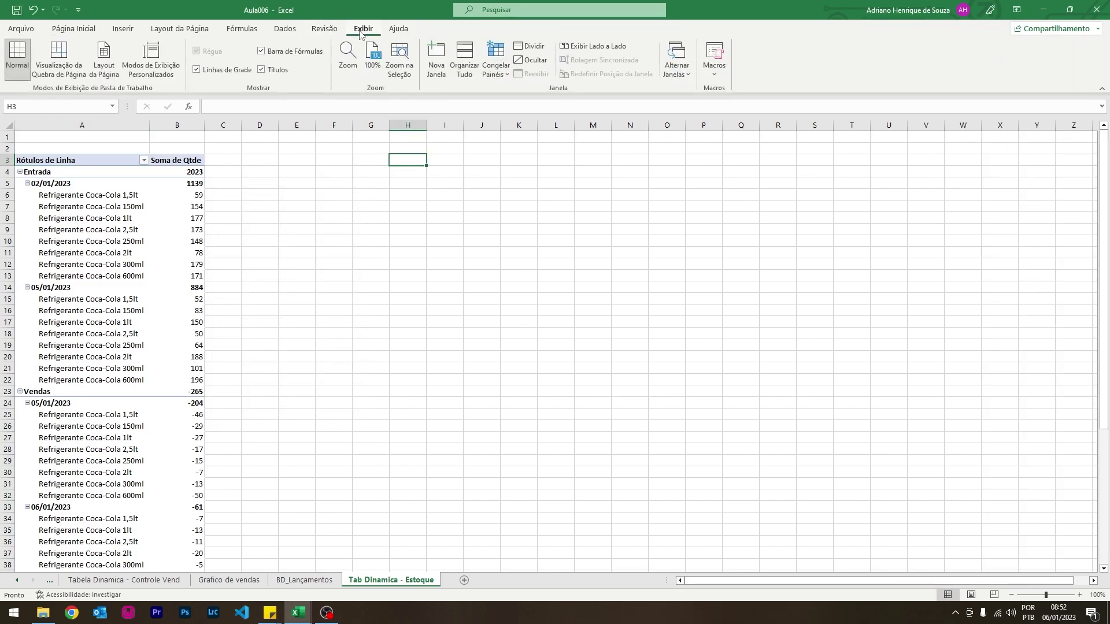
click(225, 71)
- Insert Produto / Descrição, Data and Tipo slicers and move the Produto slicer beside the pivot
click(112, 250)
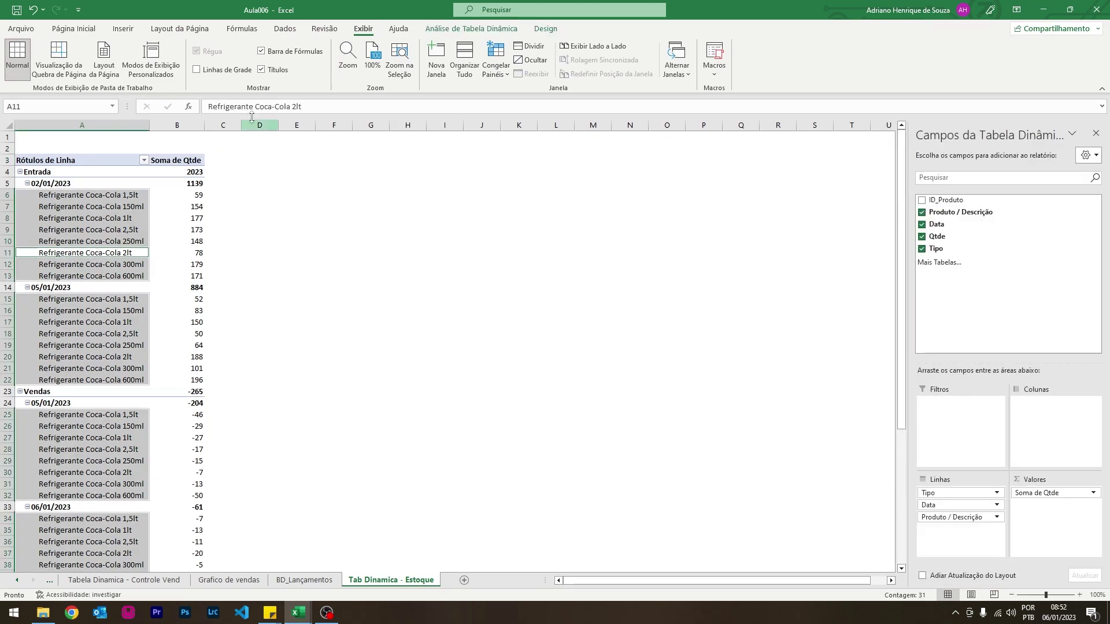
click(457, 28)
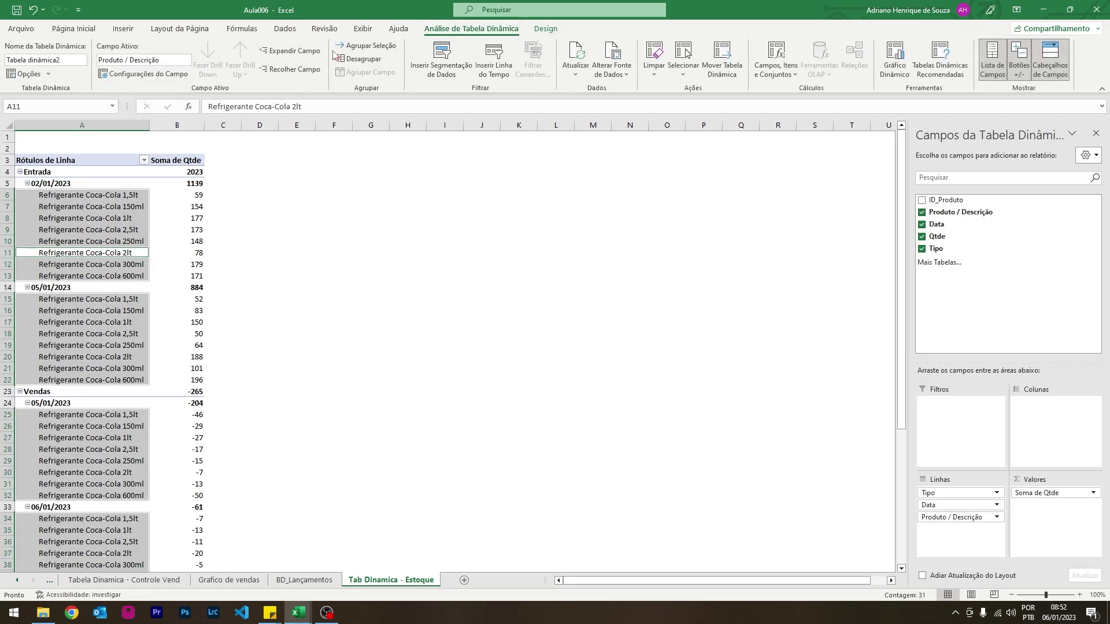
click(443, 54)
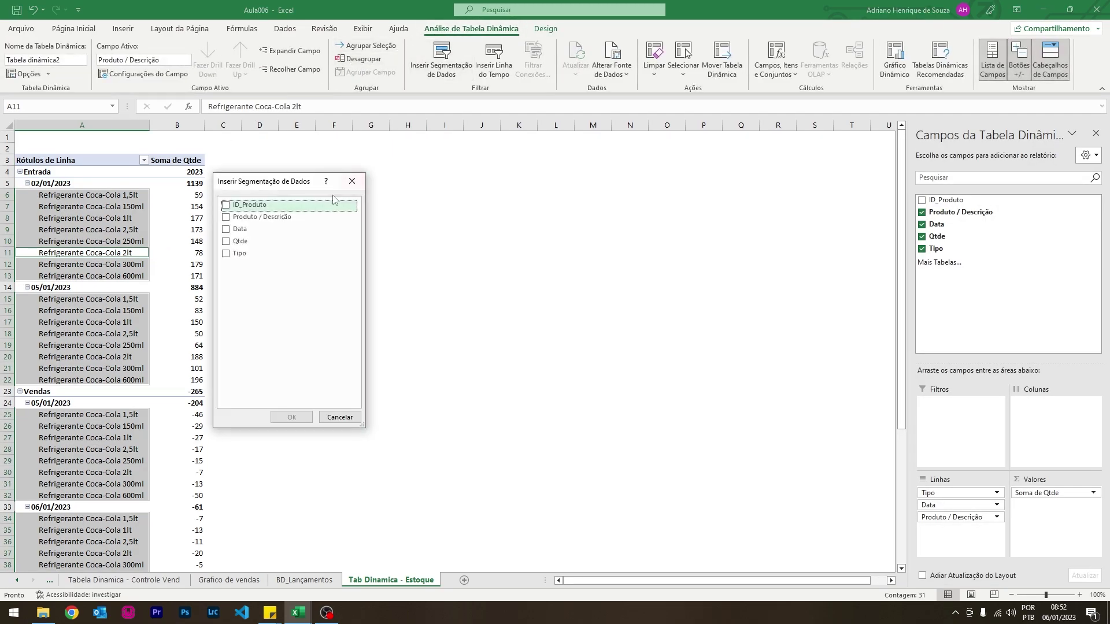
click(226, 217)
click(226, 229)
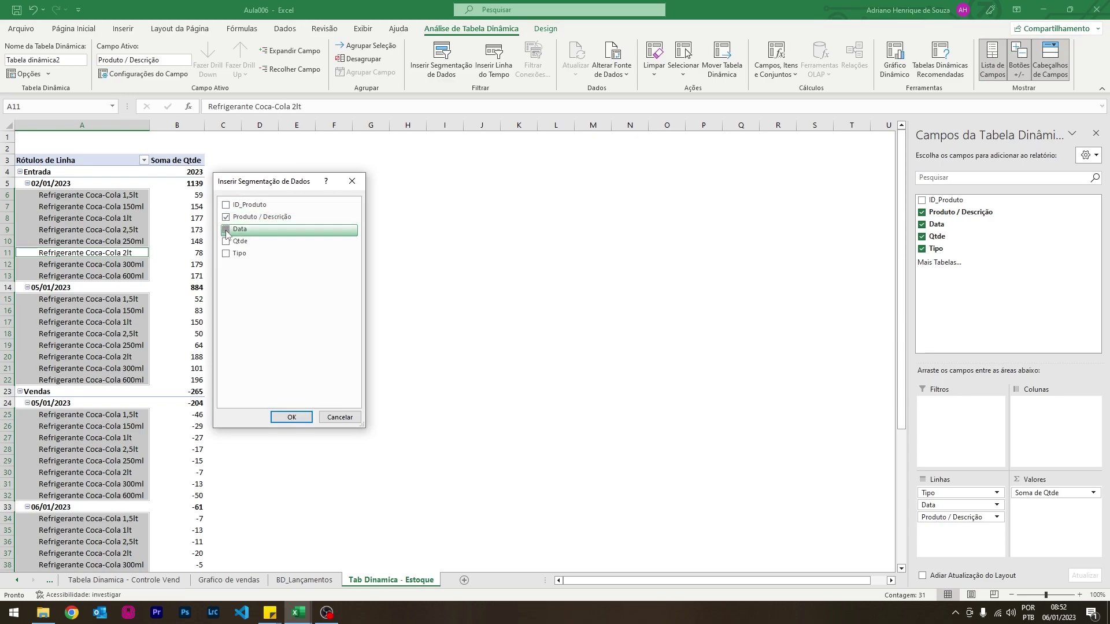
click(226, 253)
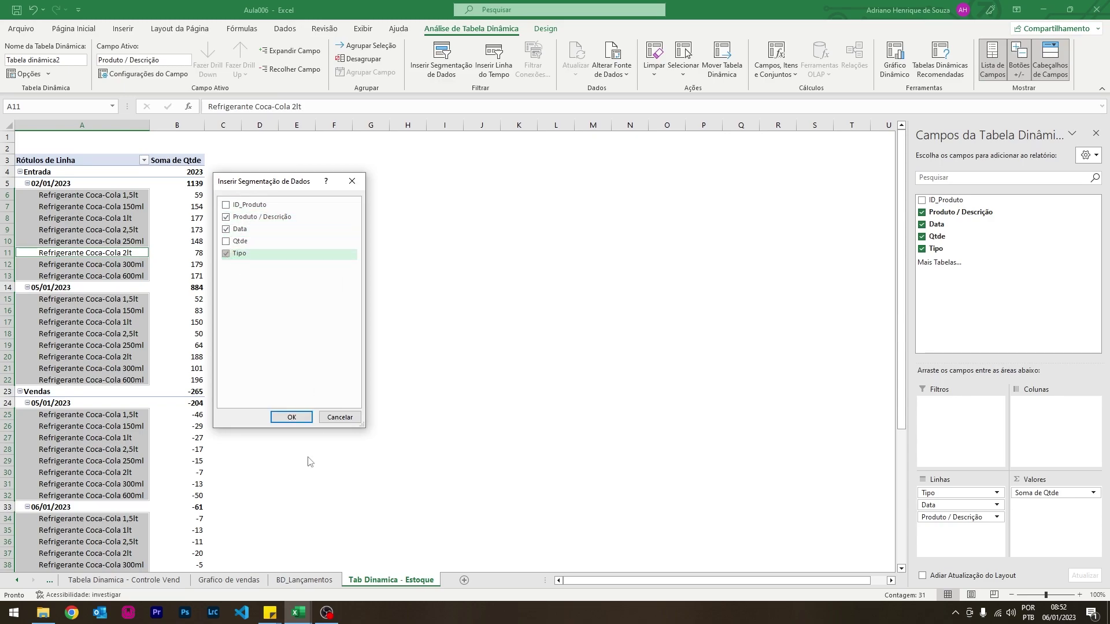
click(293, 418)
drag(425, 256, 293, 148)
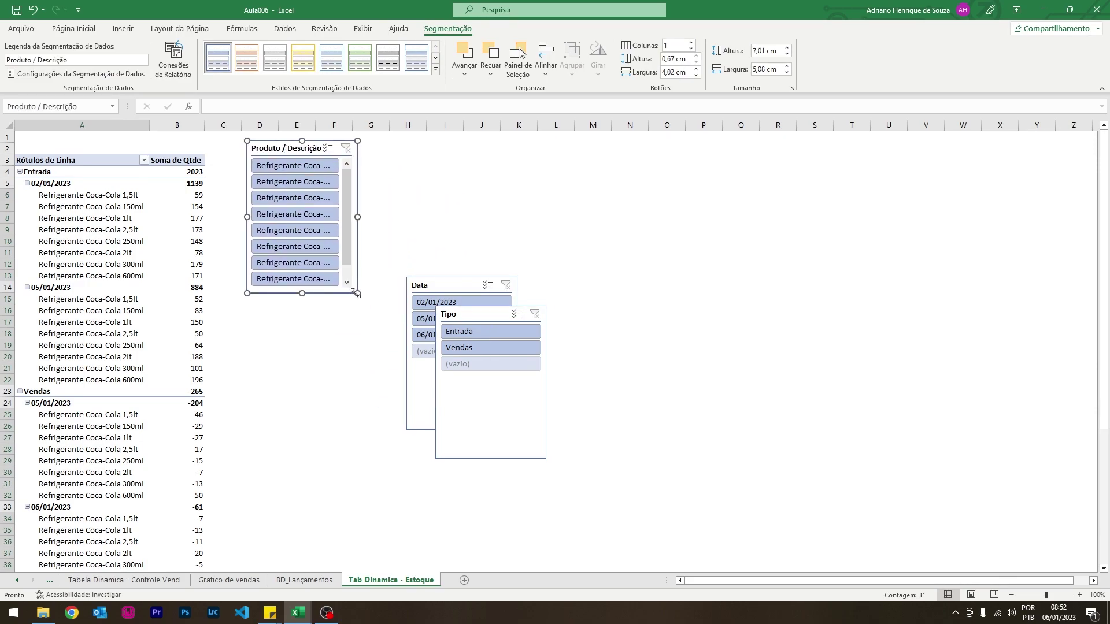
- Line up the Produto / Descrição, Data and Tipo slicers in a row beside the pivot
drag(357, 293, 367, 464)
drag(435, 285, 400, 149)
drag(481, 316, 531, 149)
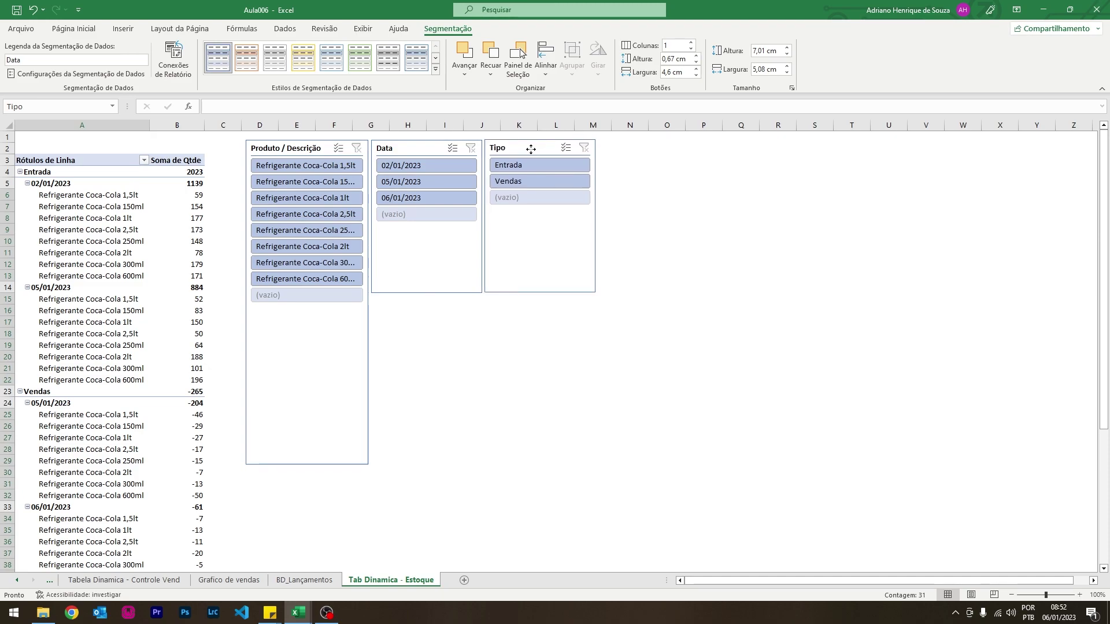
click(529, 148)
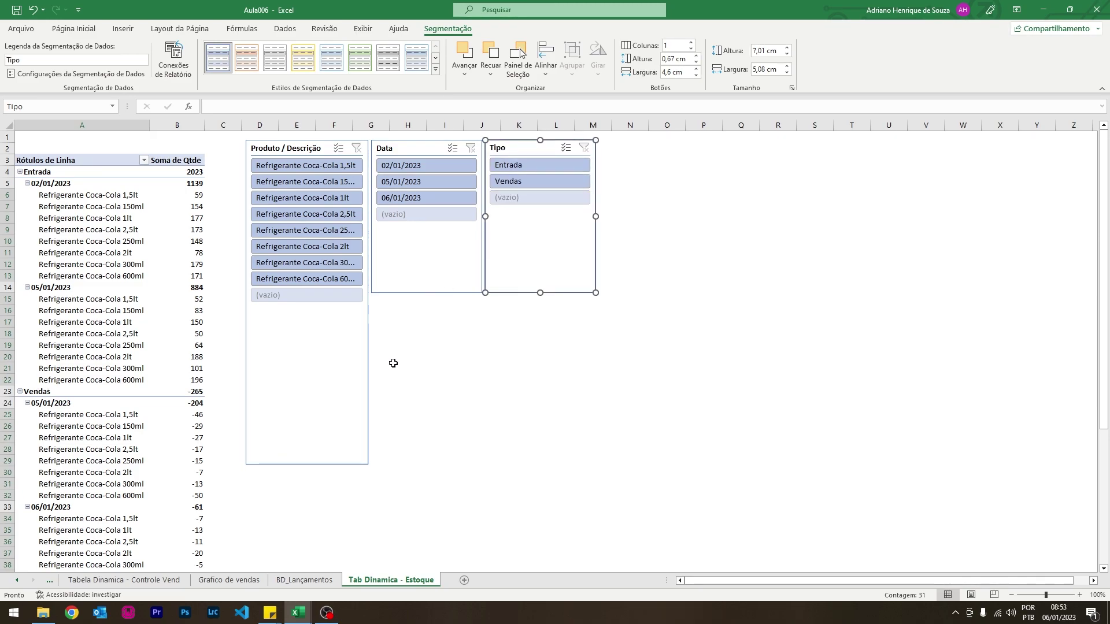
- Resize the three slicers to equal height, then filter the pivot to Entrada
click(324, 464)
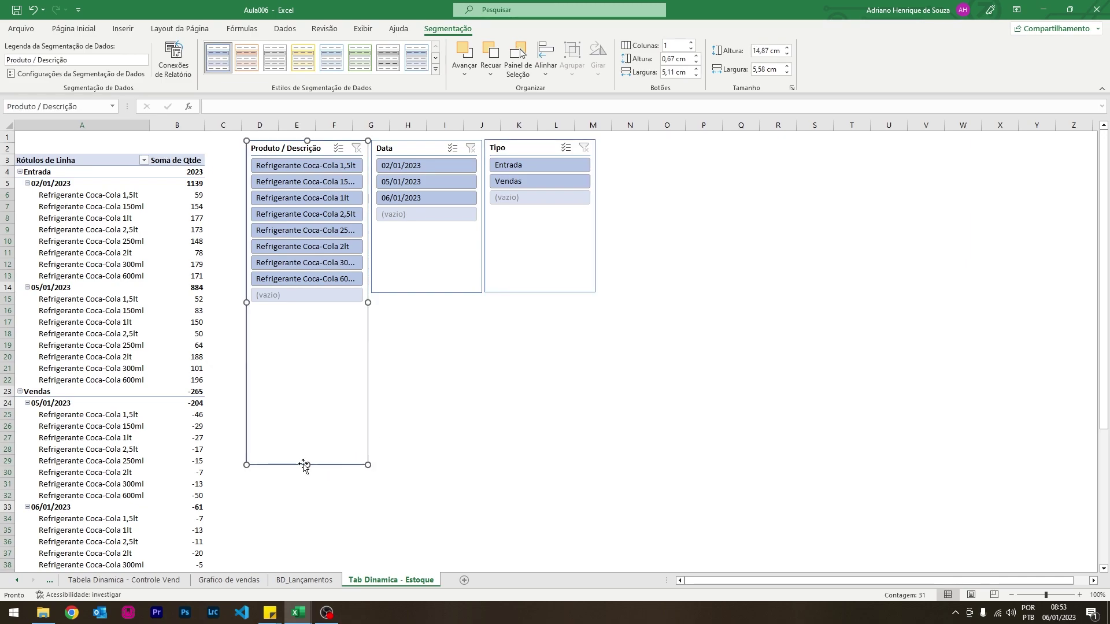
drag(303, 464, 303, 460)
key(ctrl+z)
drag(334, 320, 335, 322)
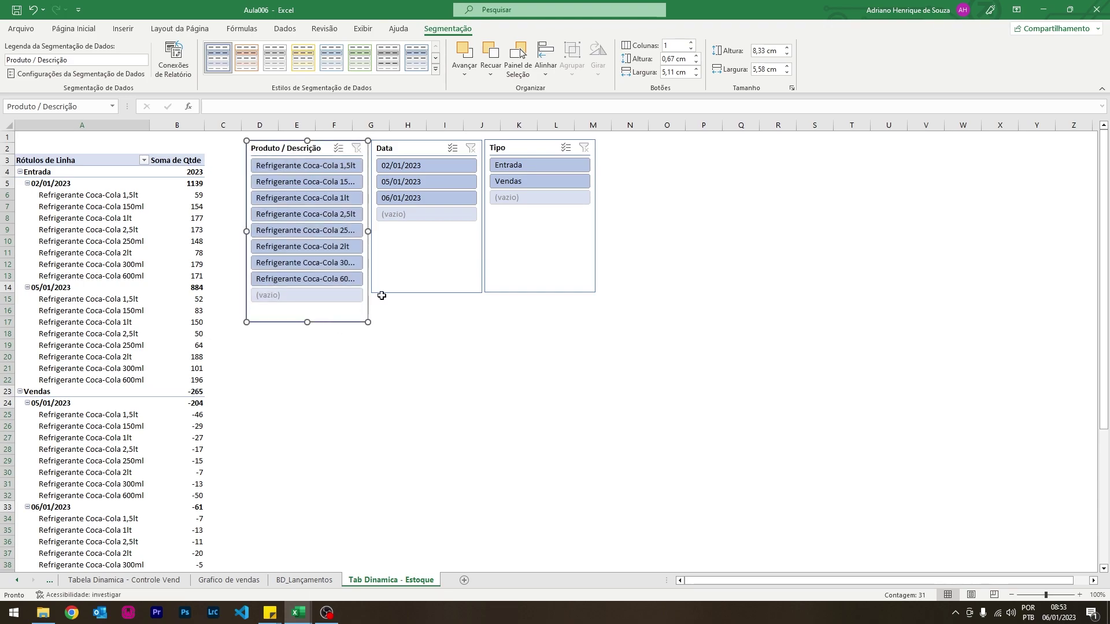
click(433, 265)
drag(426, 293, 433, 322)
click(514, 279)
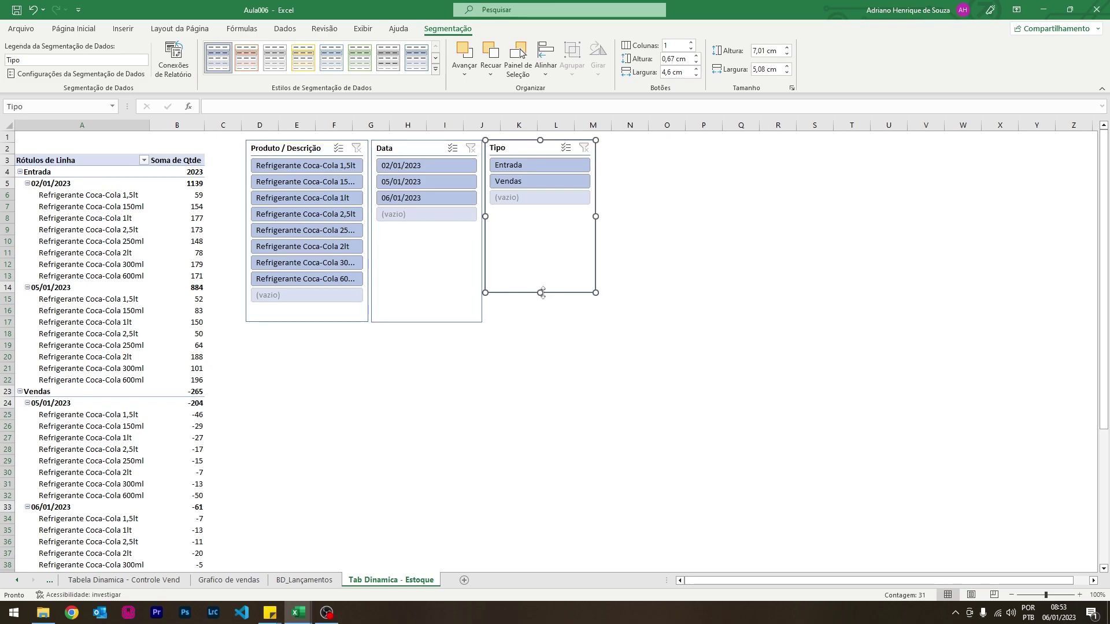
drag(540, 293, 539, 322)
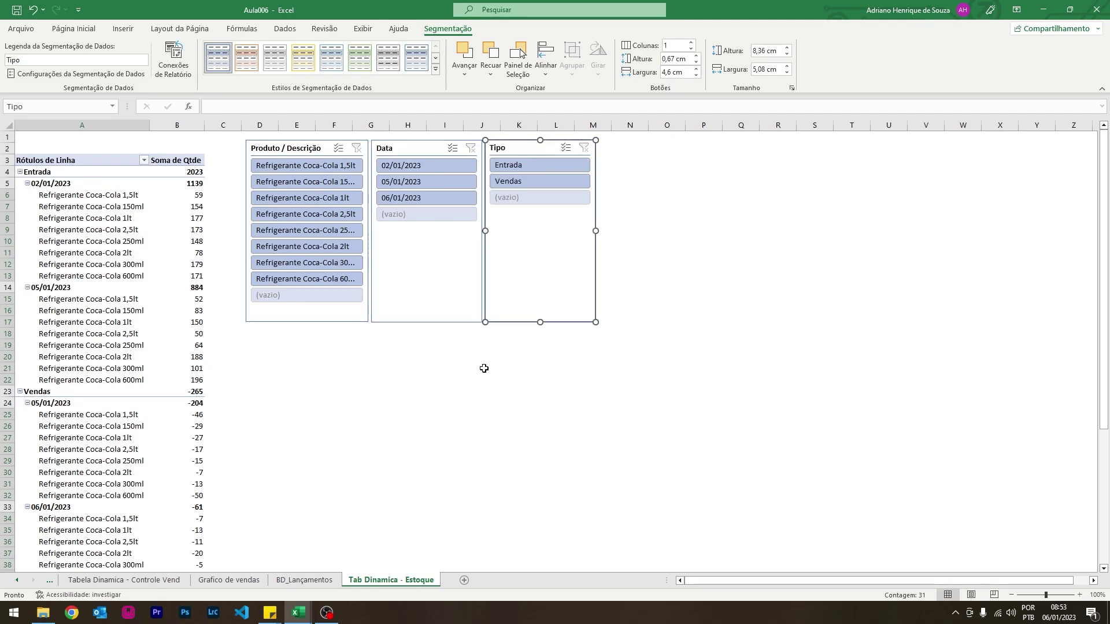
click(483, 369)
click(523, 165)
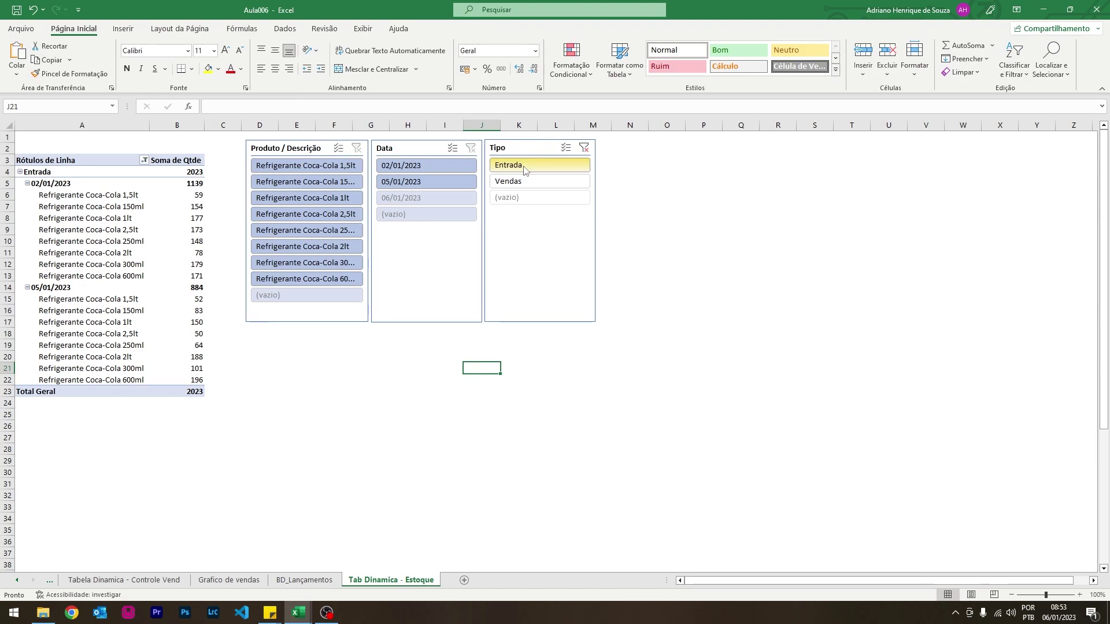
- Clear the Tipo slicer, then filter the pivot to 02/01/2023, then to 06/01 and 05/01/2023
click(583, 148)
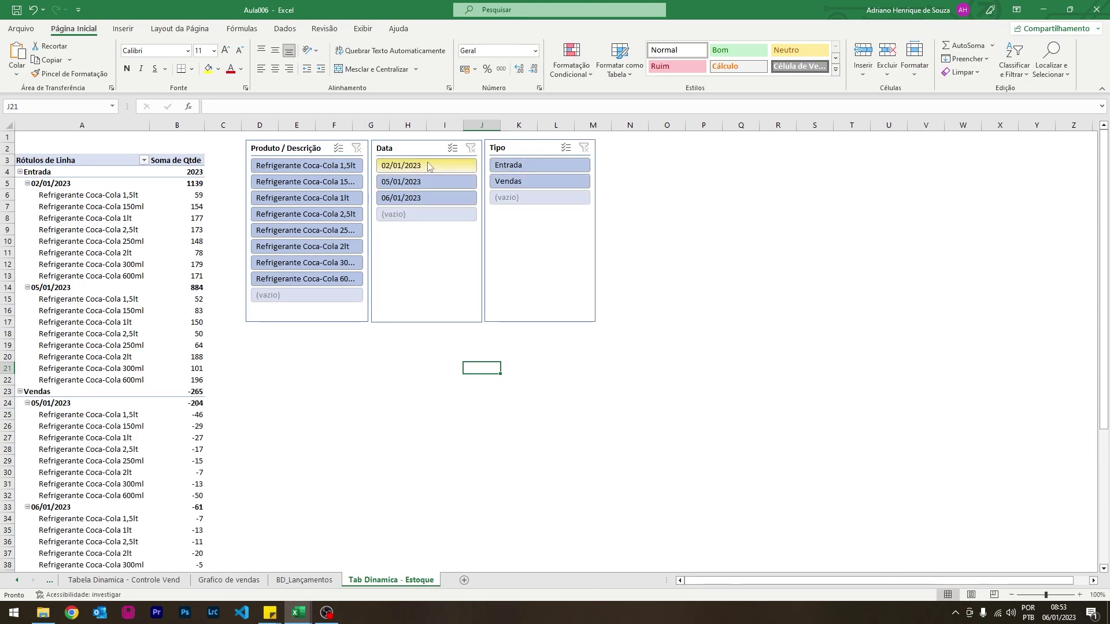
click(454, 169)
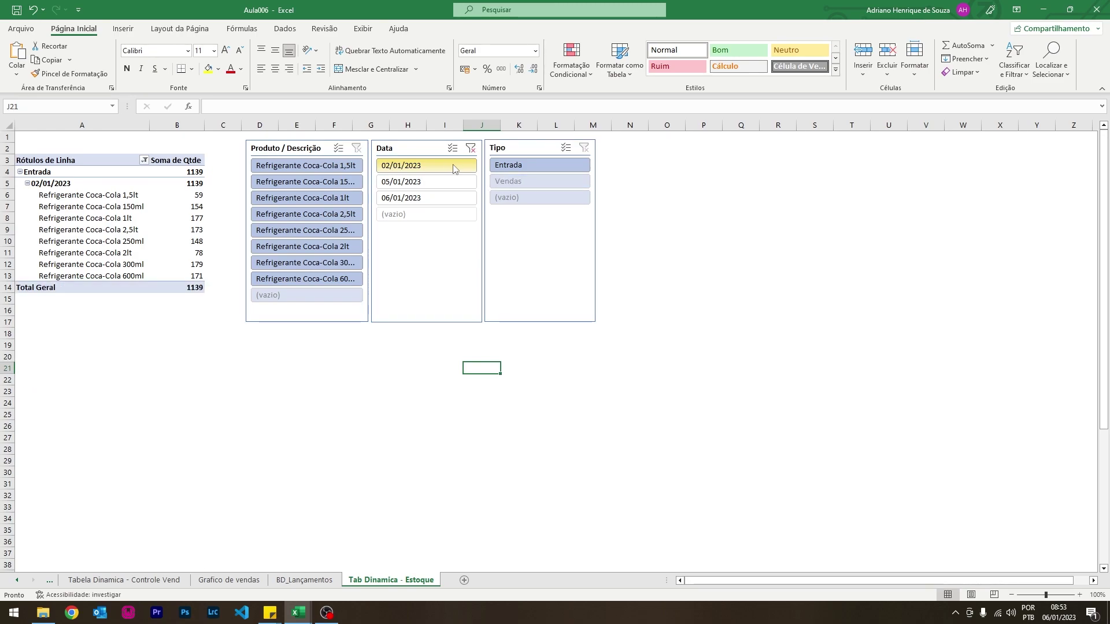
click(441, 202)
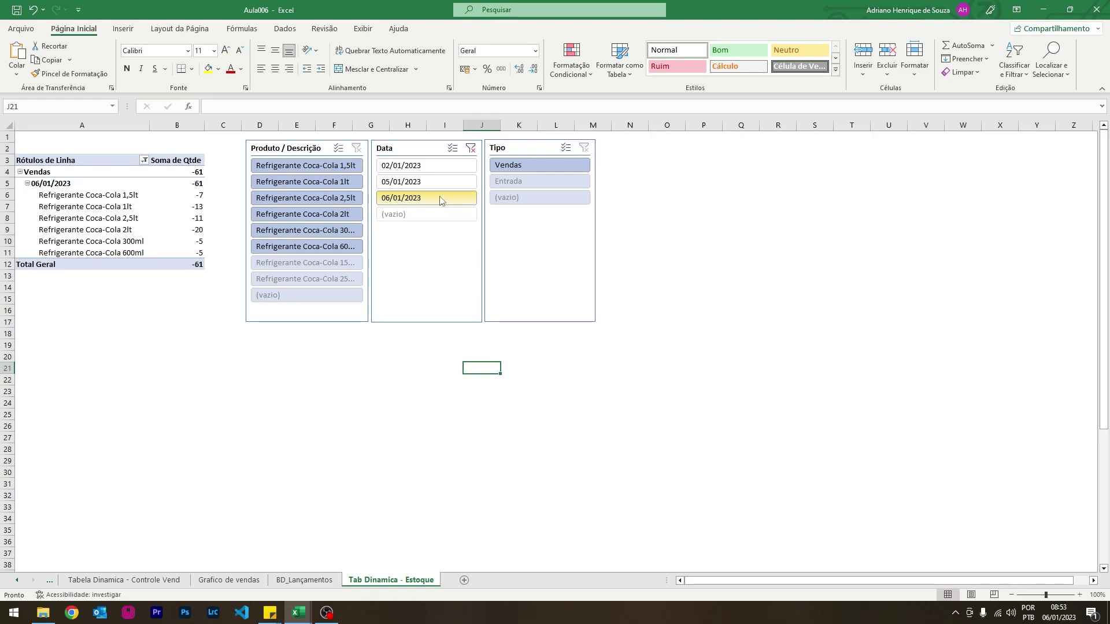
ctrl+click(439, 182)
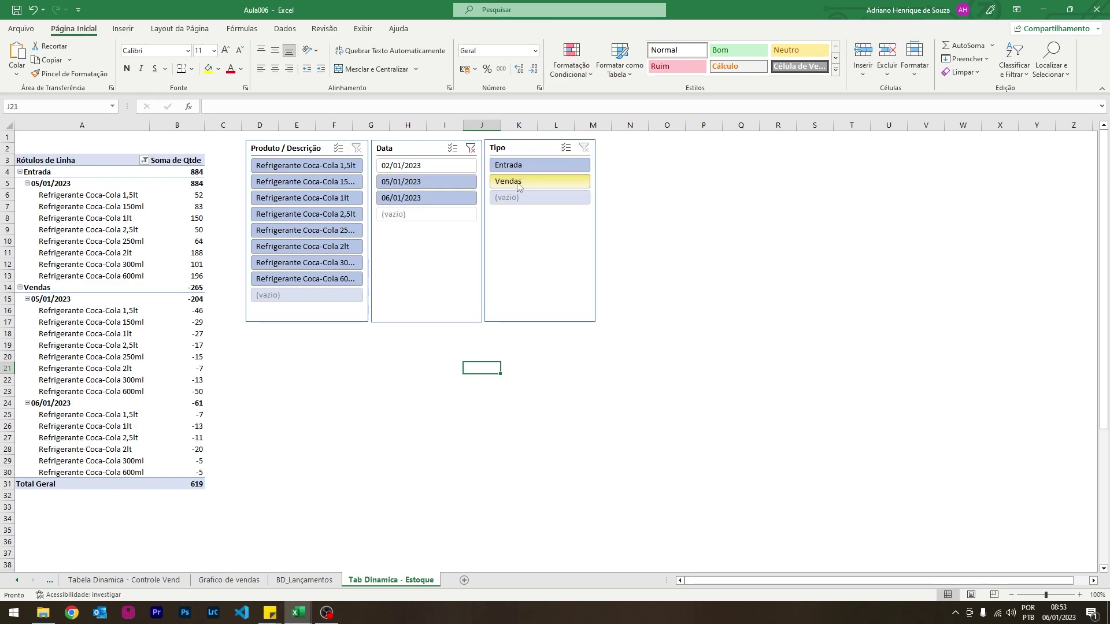
- Filter Tipo to Entrada, add Vendas back, then clear the Tipo and Data slicer filters
click(547, 165)
click(547, 181)
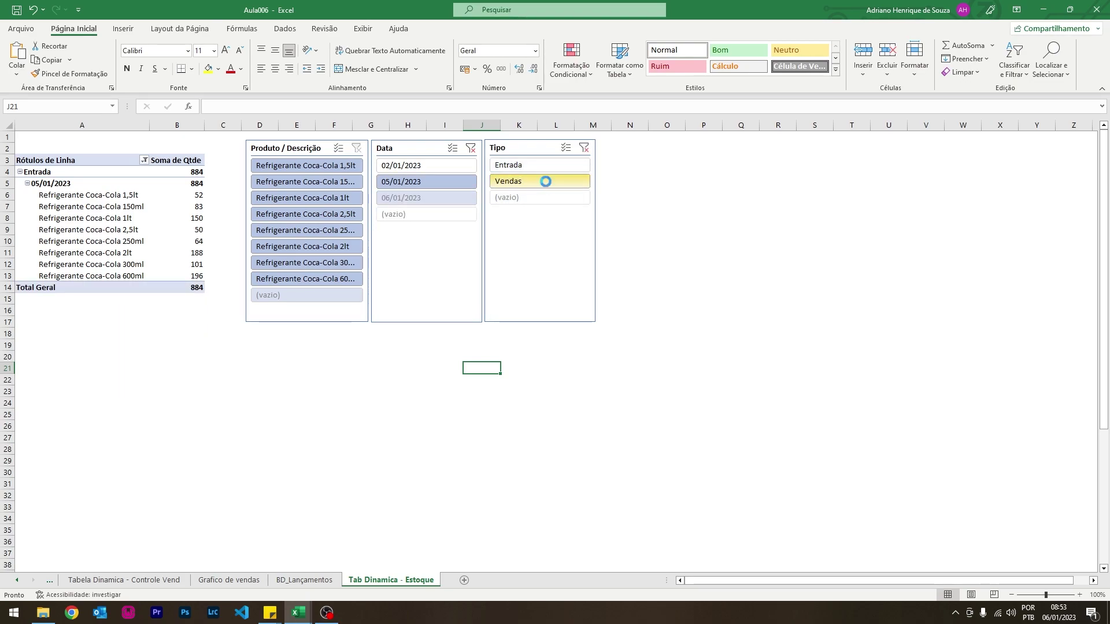
click(583, 148)
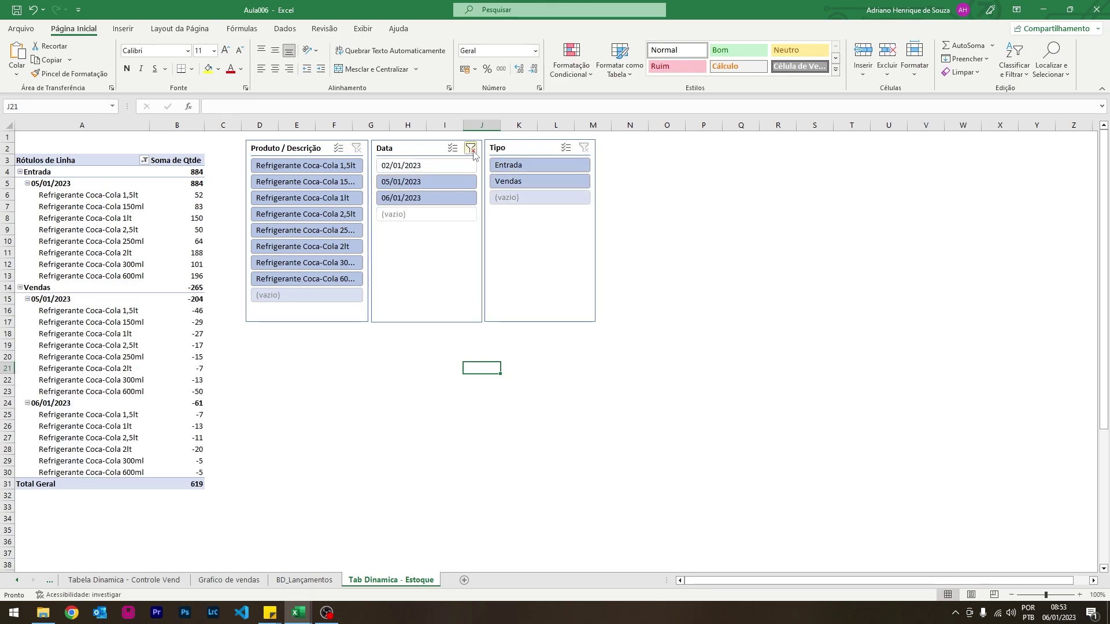
click(471, 148)
click(312, 425)
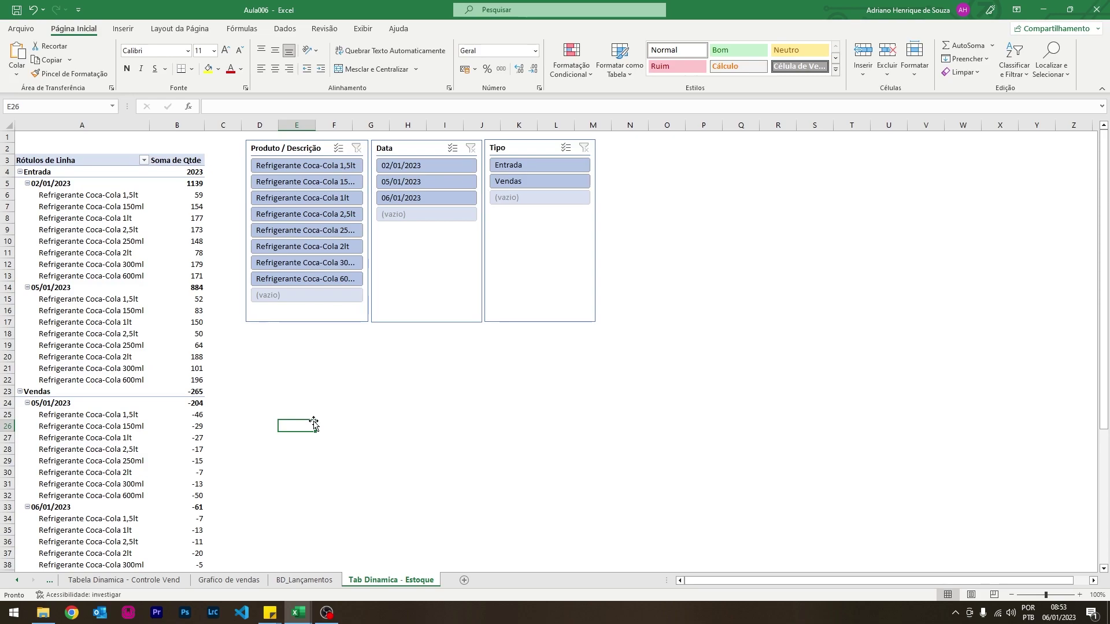
click(209, 581)
click(145, 581)
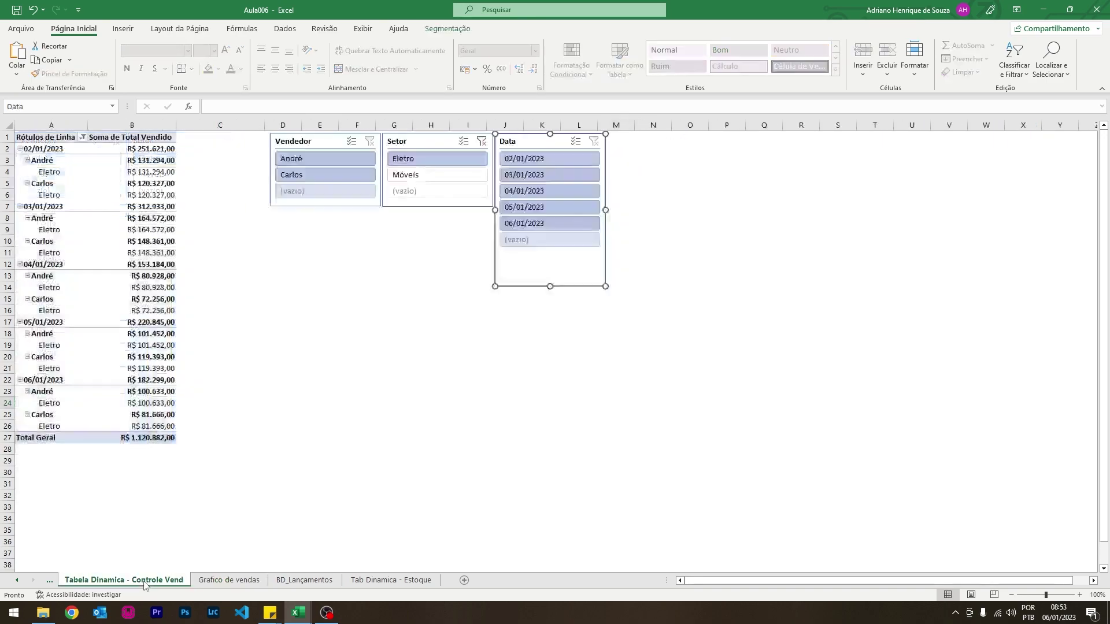
click(379, 581)
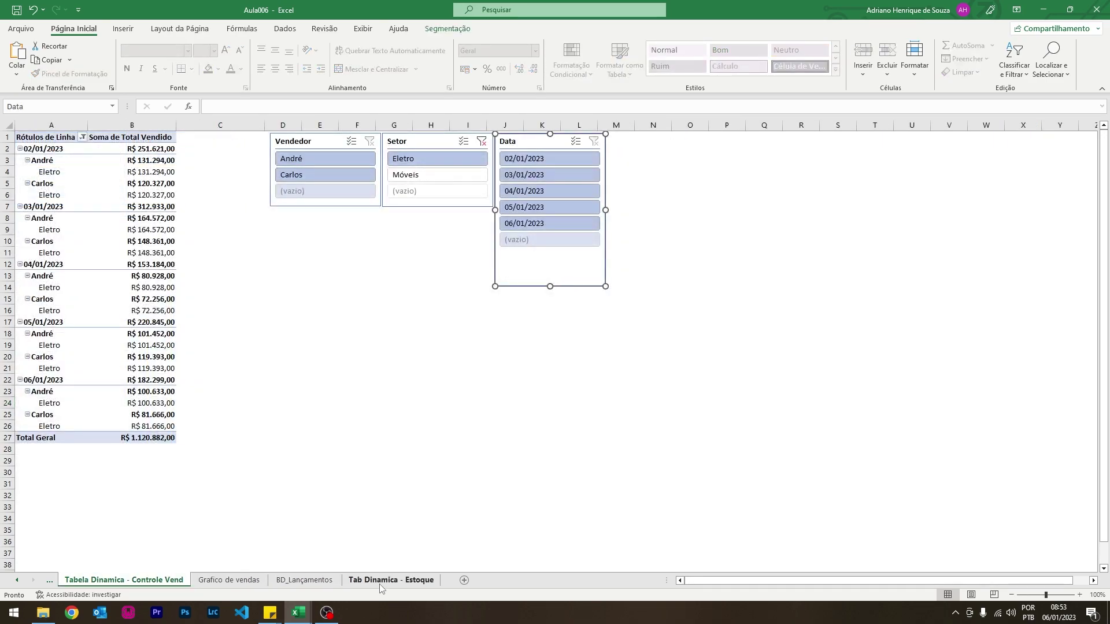